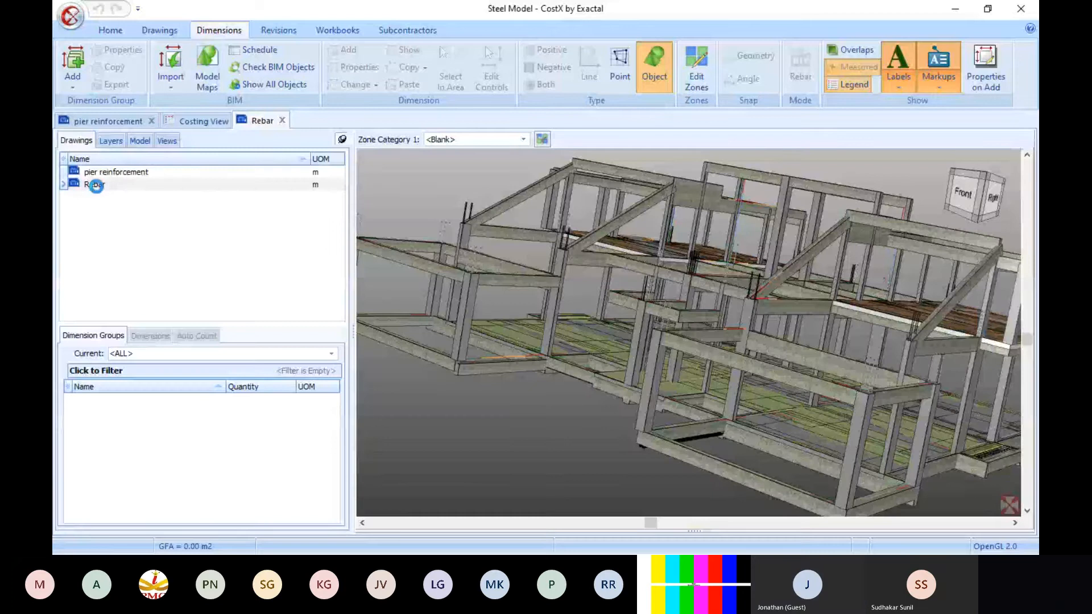
Open the object properties of a concrete beam at the base of the structural frame in the Rebar model.
scroll(610, 349, down, 5)
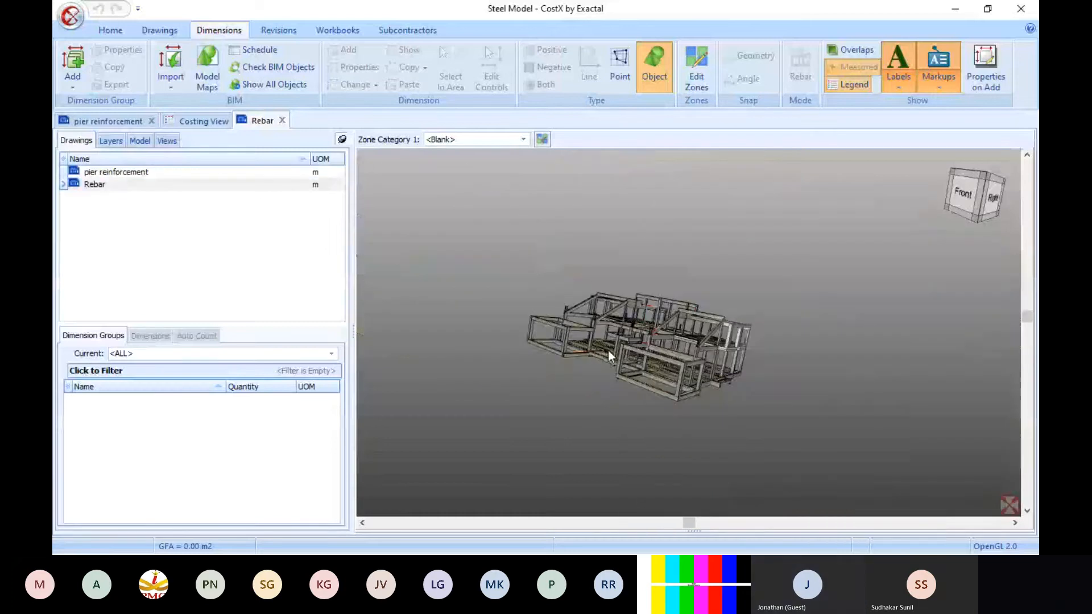
scroll(584, 359, up, 5)
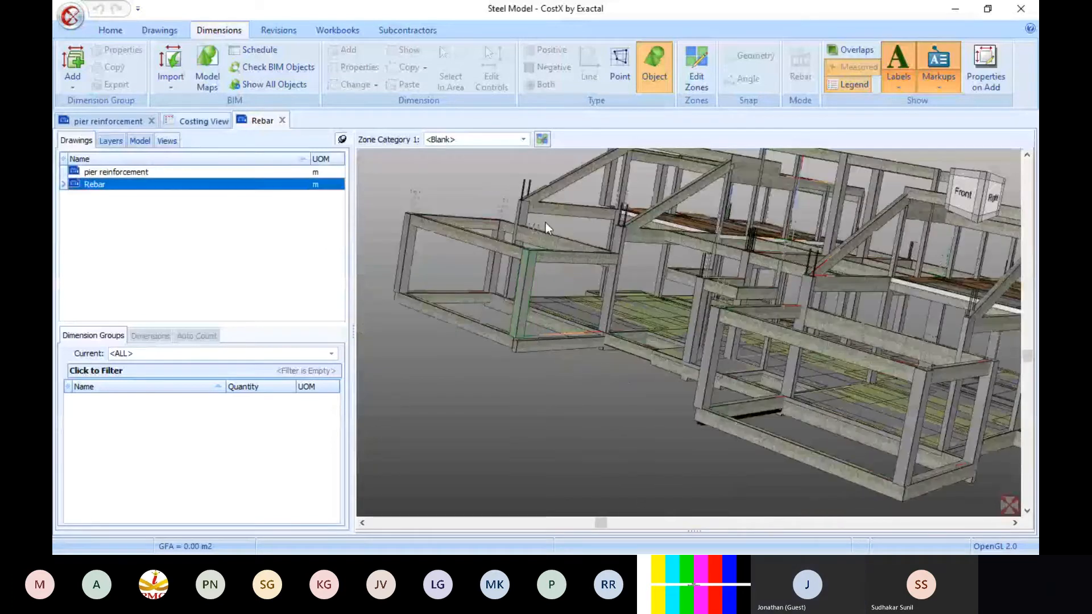
scroll(540, 307, down, 3)
scroll(540, 307, up, 5)
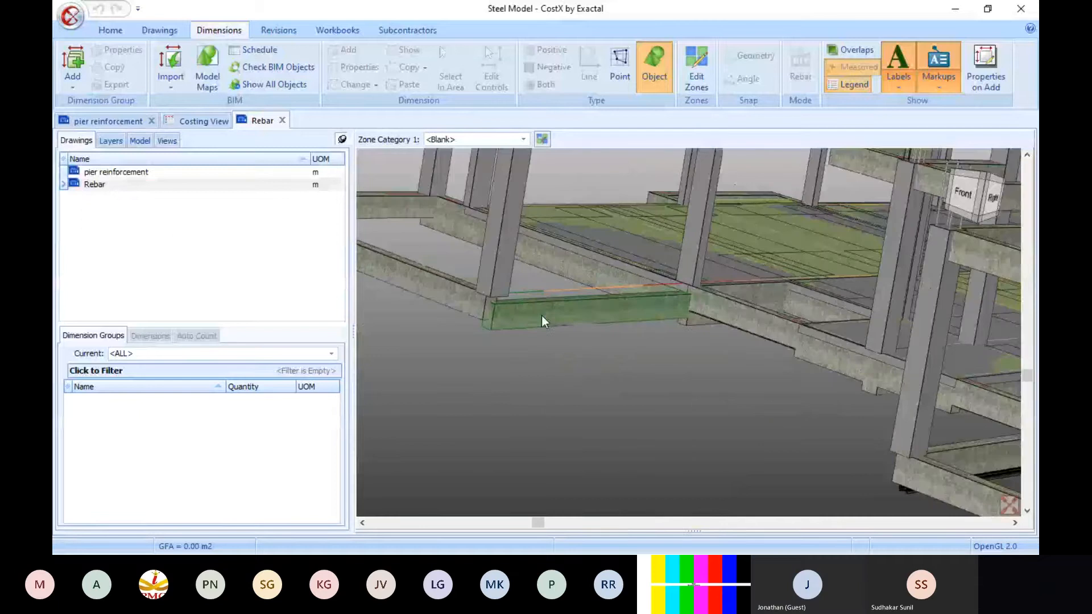
right_click(541, 315)
click(557, 328)
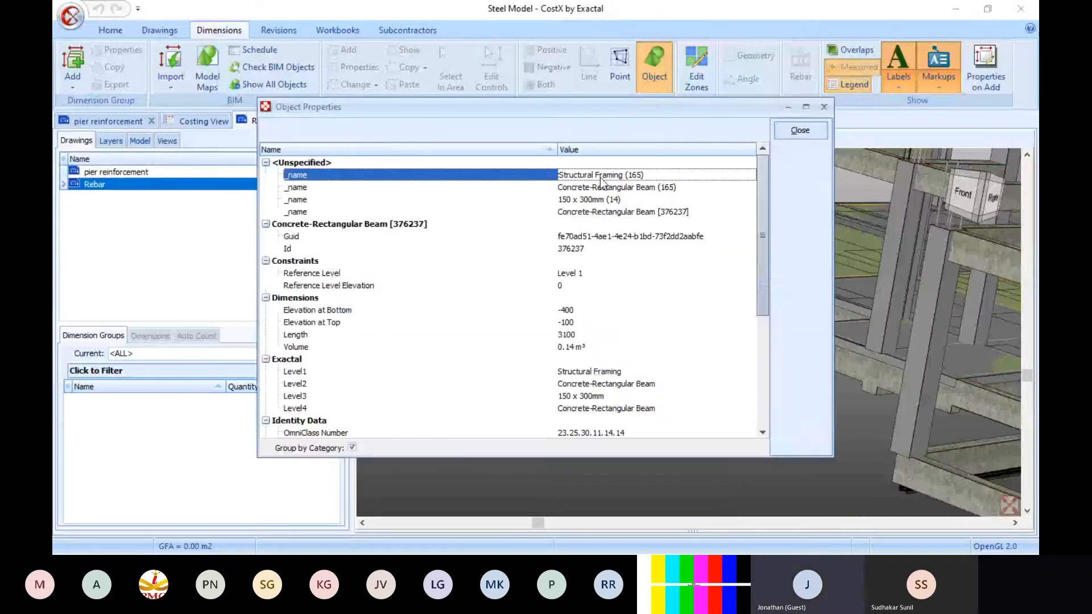
Review the beam's type names, dimensions and structural material in its object properties and close them.
click(602, 189)
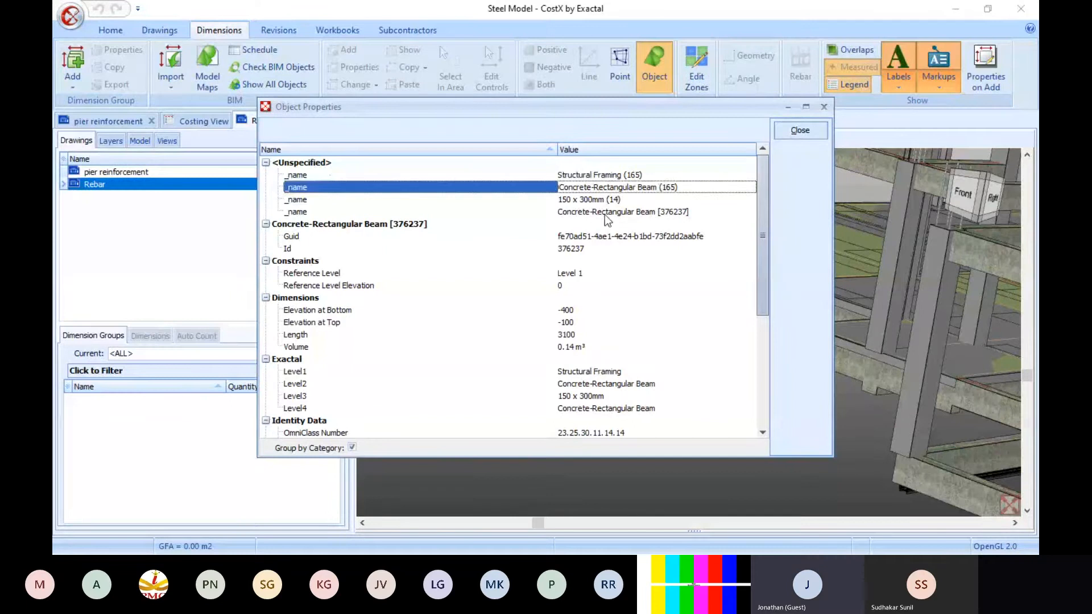
click(572, 201)
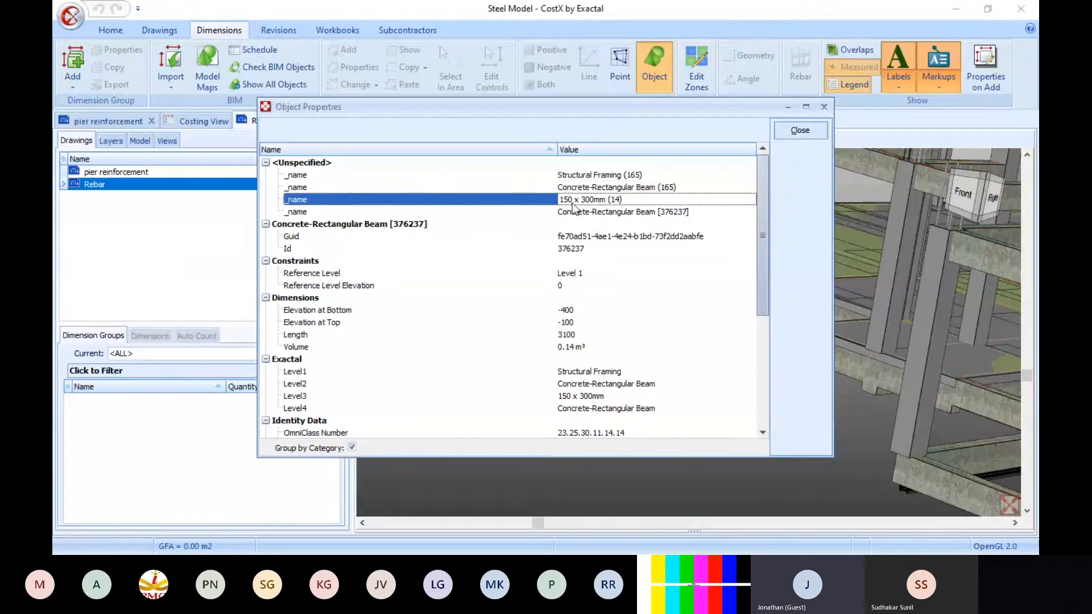
click(561, 310)
scroll(563, 310, down, 2)
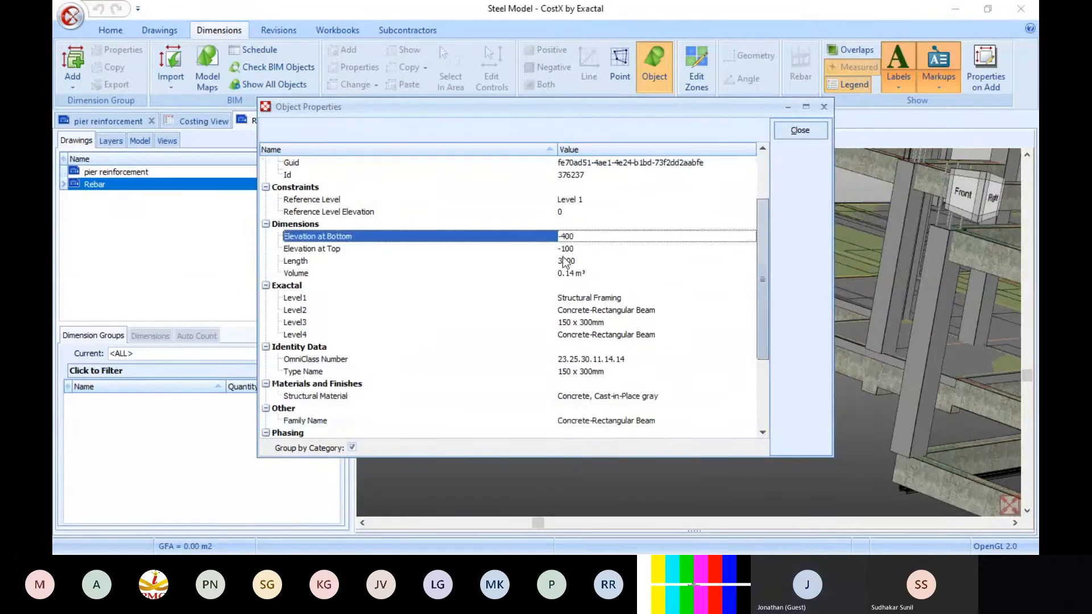
scroll(586, 355, down, 3)
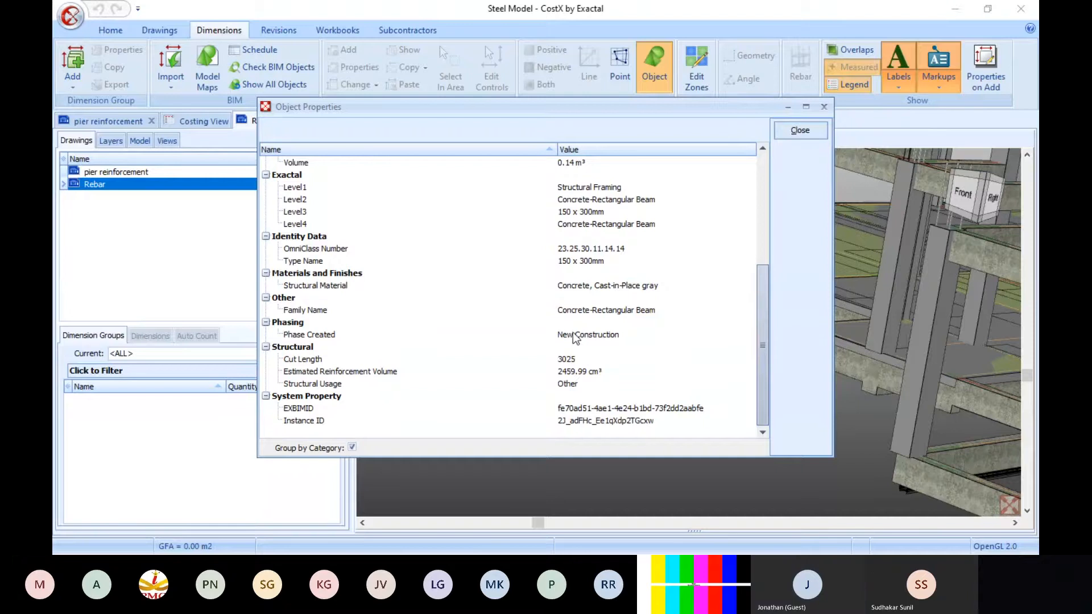
click(593, 286)
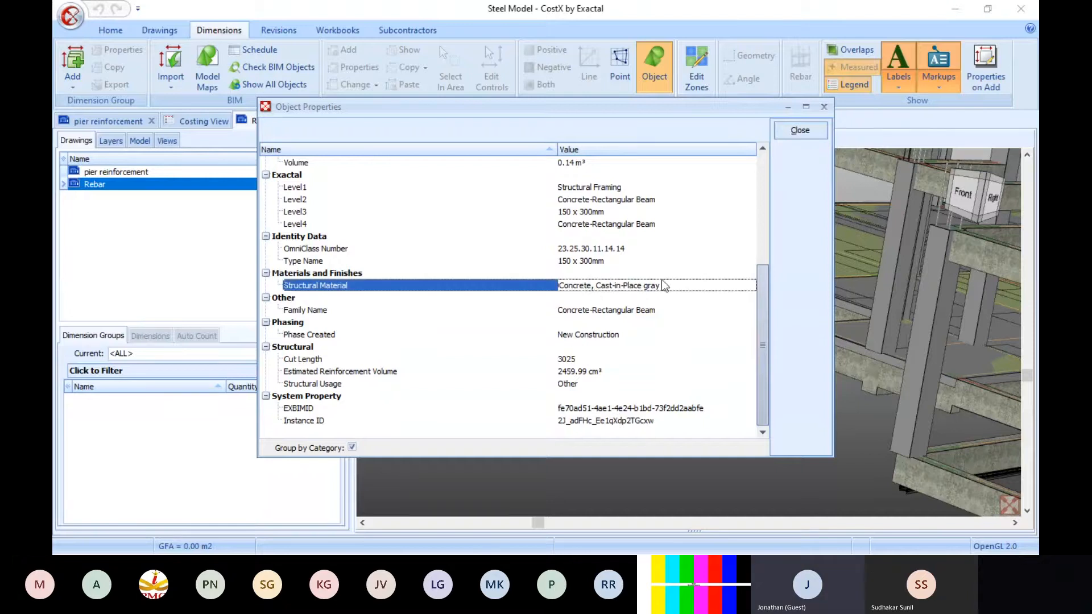
click(800, 130)
Isolate the Structural Columns category of the Rebar drawing in the 3D view using its model tree.
scroll(570, 359, down, 3)
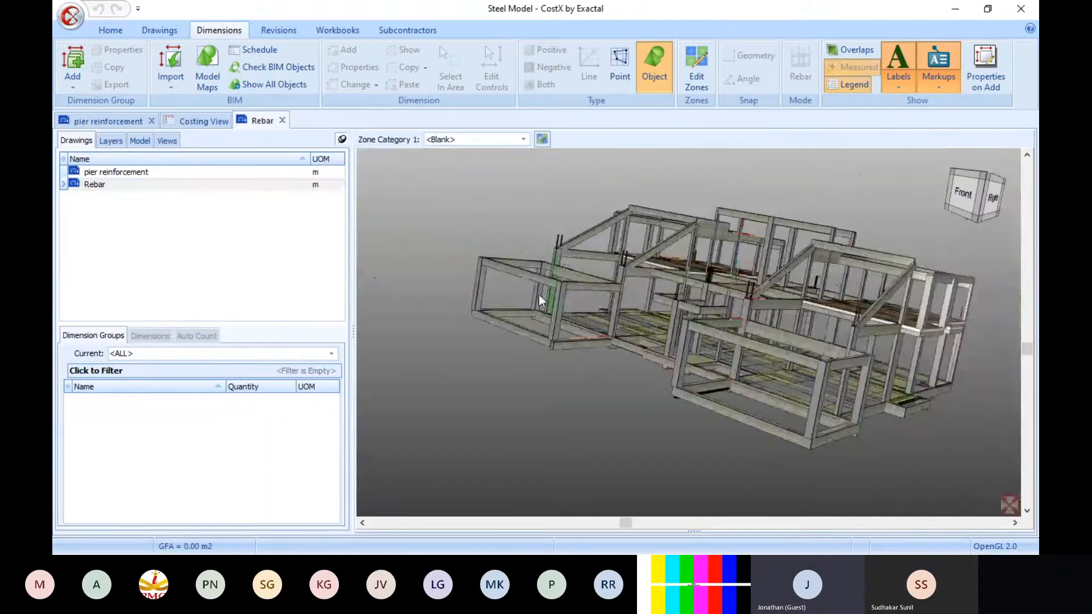
scroll(643, 243, up, 3)
click(312, 184)
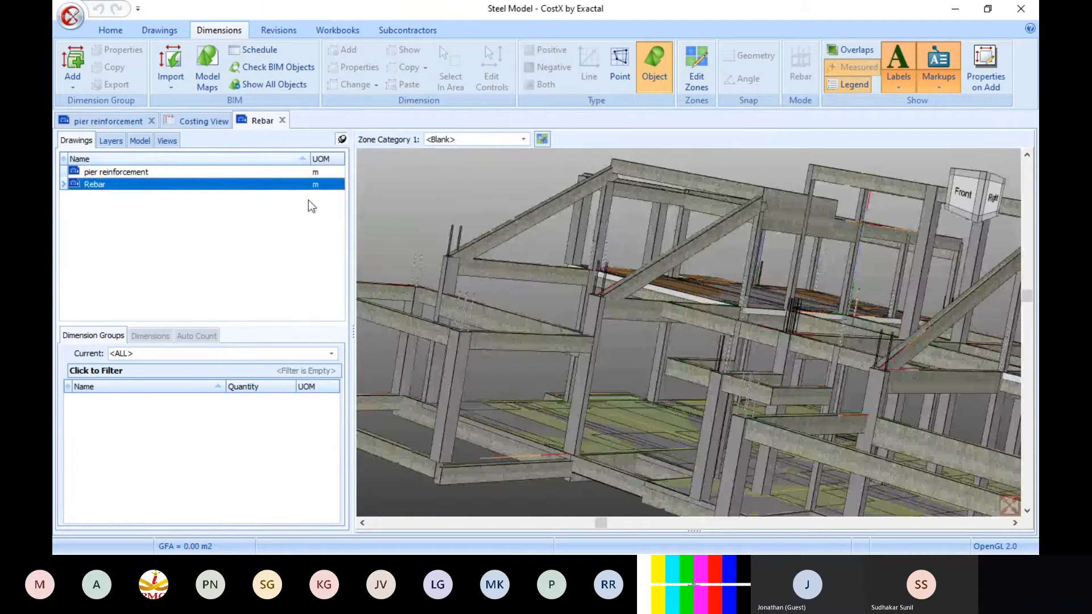
click(140, 142)
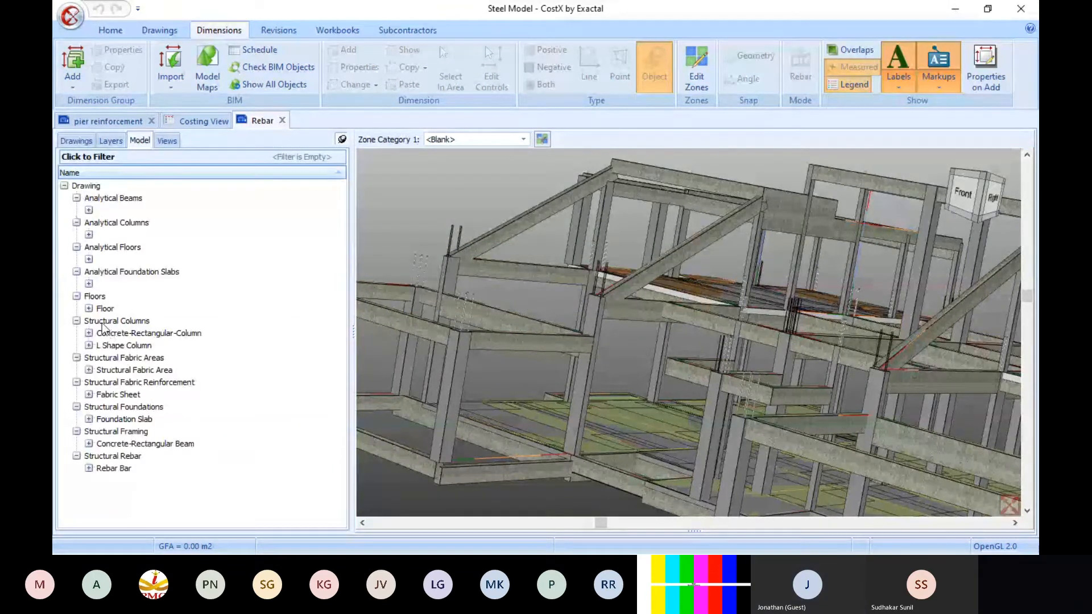
click(116, 321)
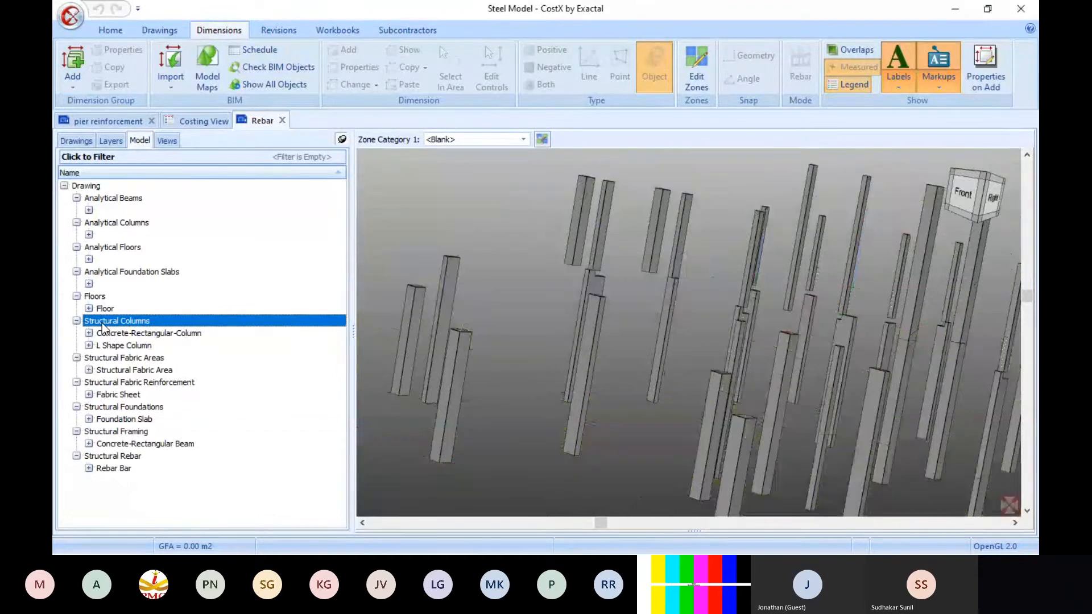
scroll(574, 334, down, 3)
scroll(575, 335, up, 5)
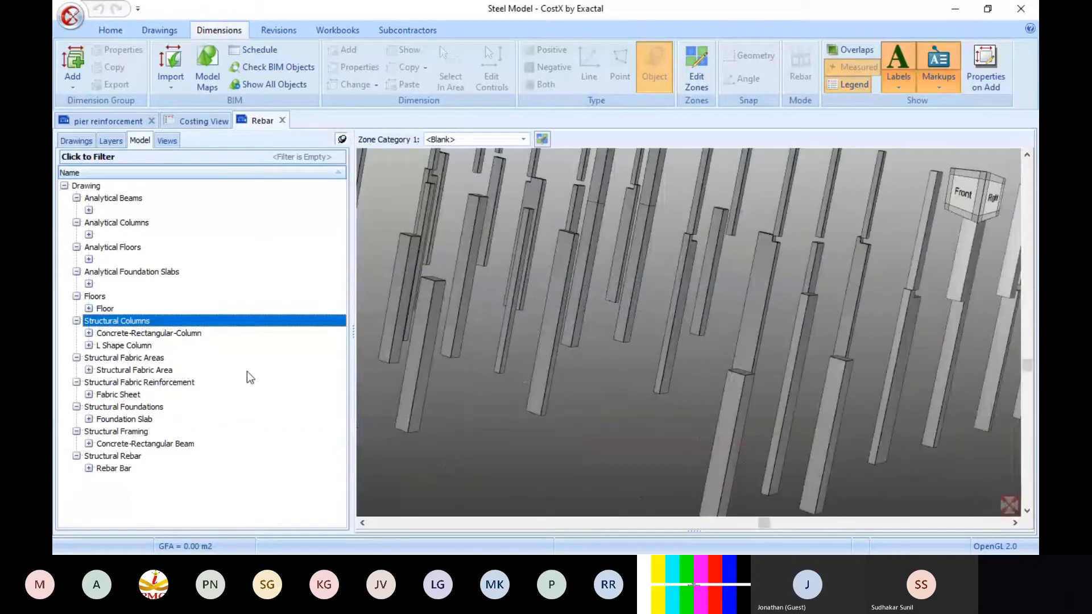
Isolate the Structural Foundations category in the 3D view and inspect the foundation slabs up close.
click(120, 407)
scroll(678, 346, down, 1)
scroll(660, 421, up, 4)
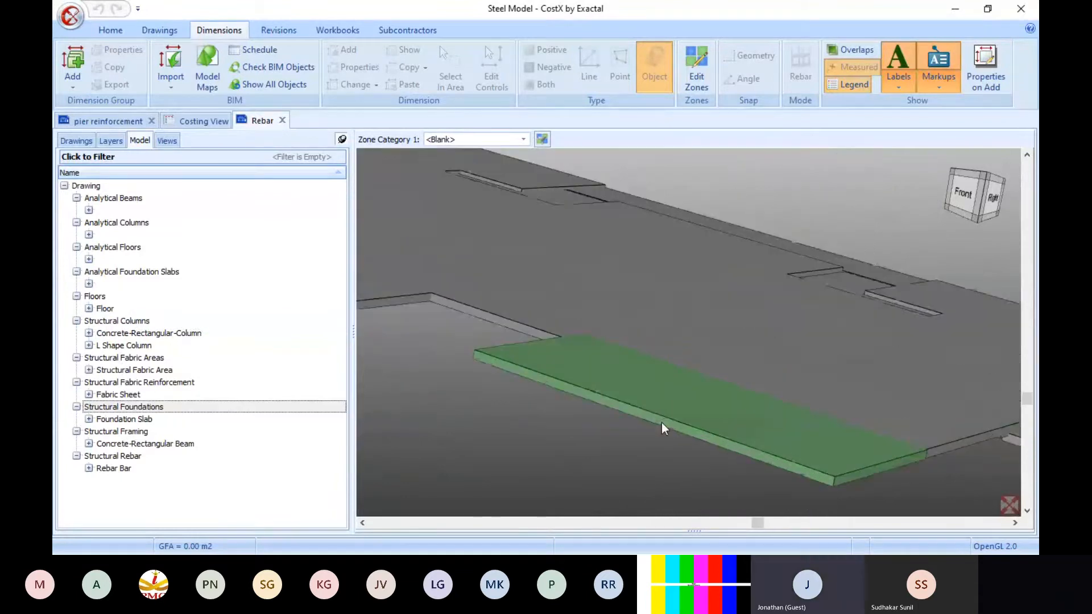
Isolate the Structural Rebar category and its Rebar Bar family in the 3D view and inspect the reinforcement cages.
click(109, 458)
scroll(610, 326, down, 4)
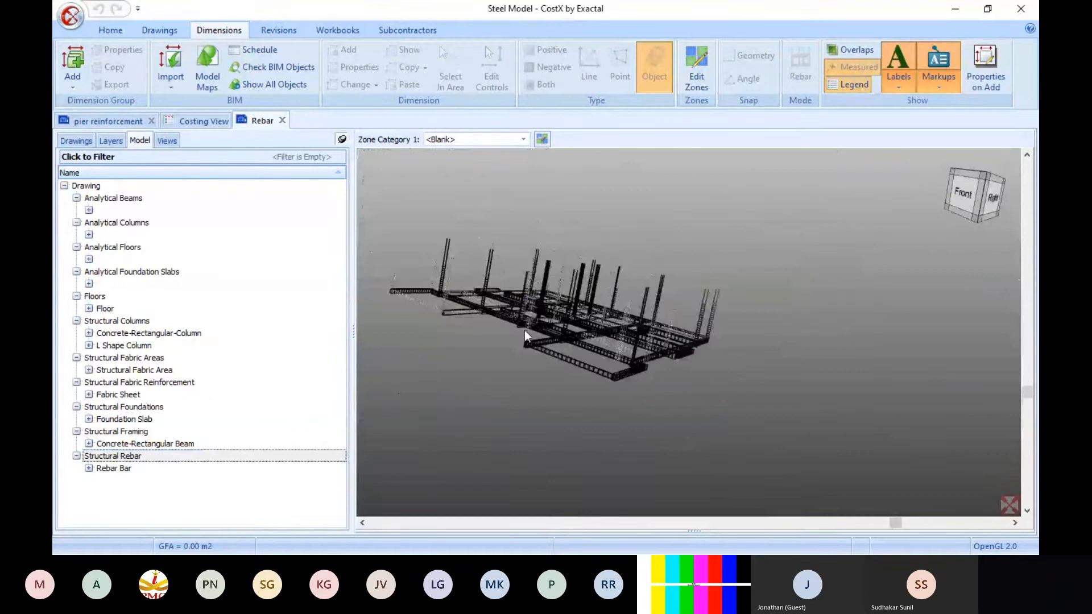
scroll(524, 330, up, 1)
scroll(746, 288, down, 1)
scroll(597, 301, up, 4)
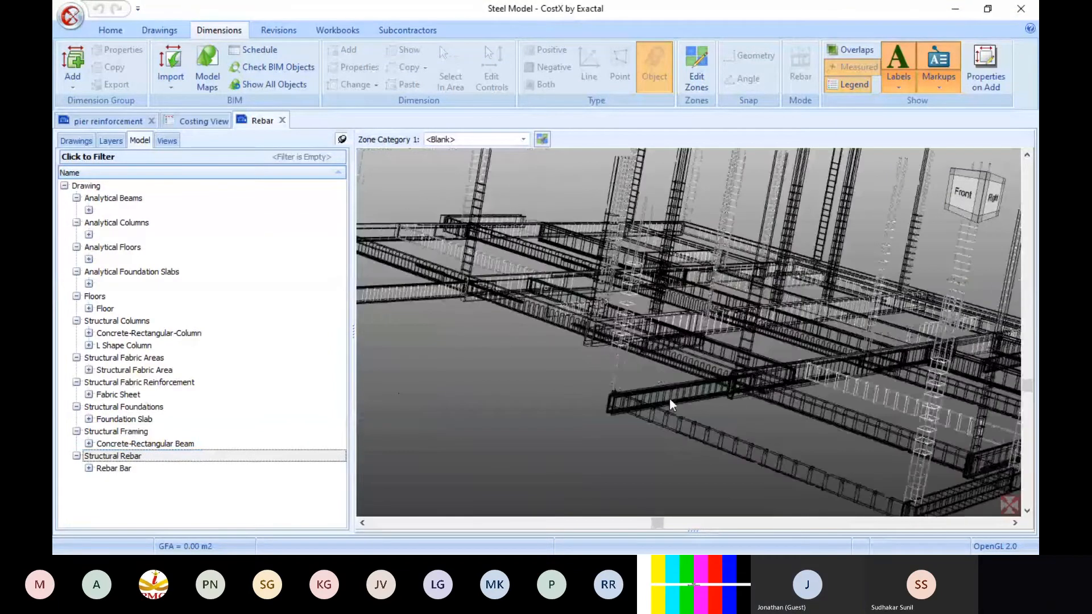
scroll(632, 377, down, 4)
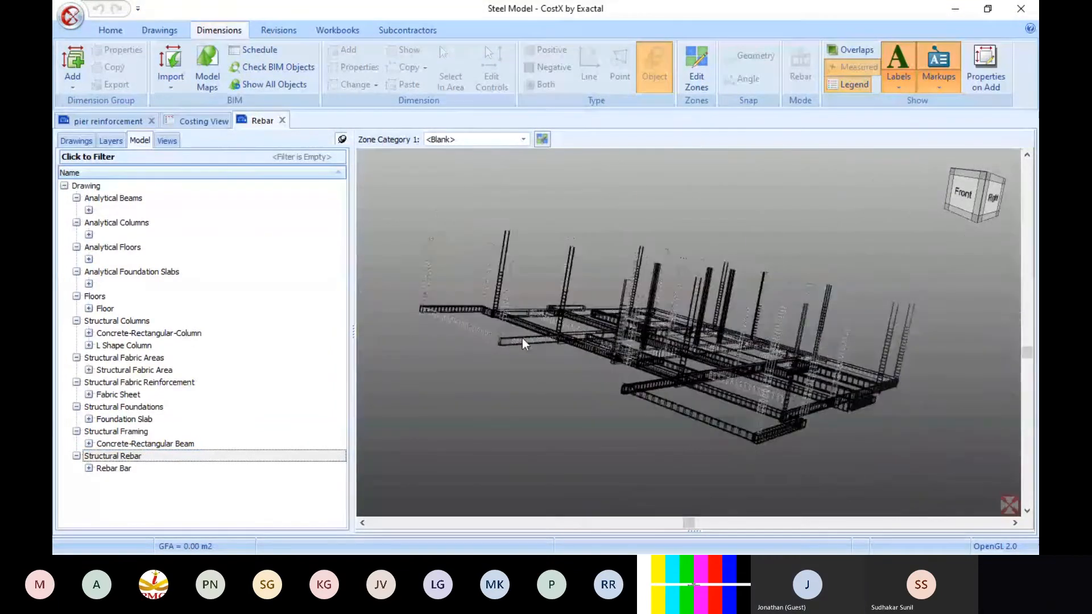
scroll(522, 338, up, 3)
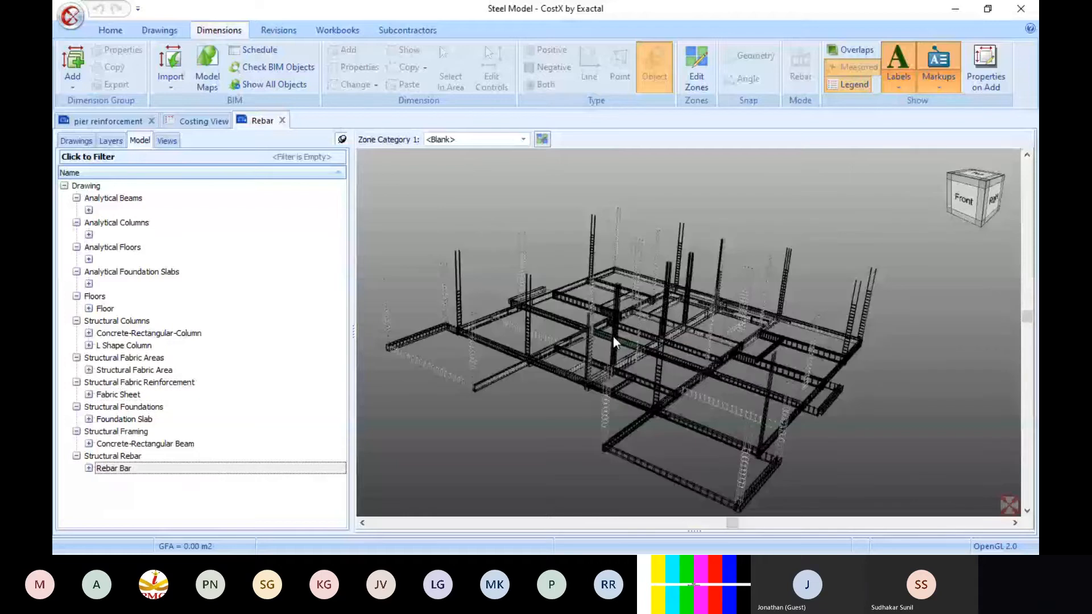
Open the object properties of a beam's stirrup set within the isolated rebar.
scroll(613, 337, up, 5)
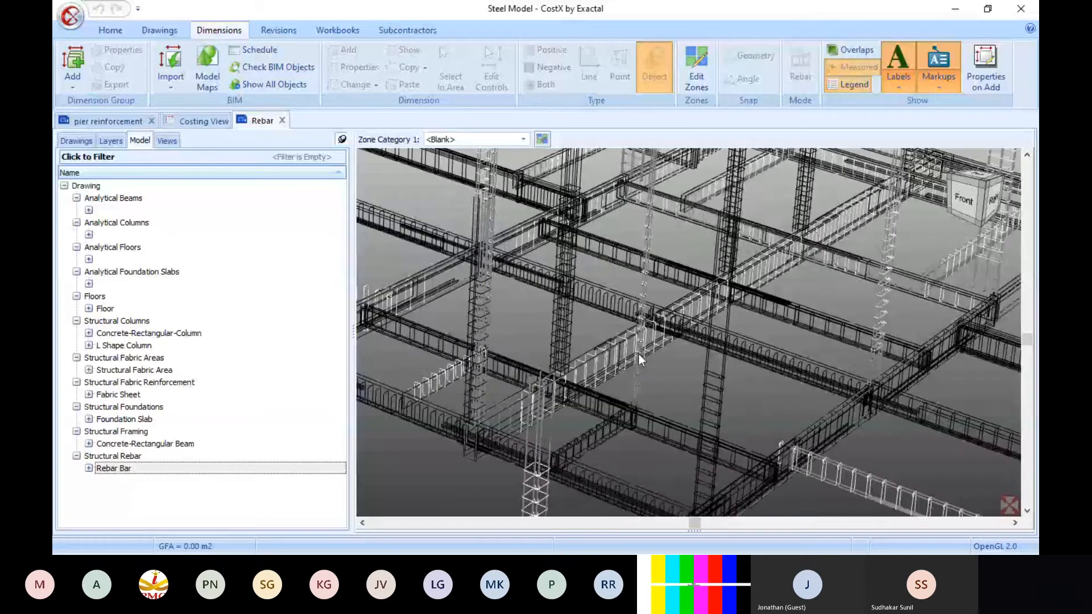
scroll(640, 354, up, 4)
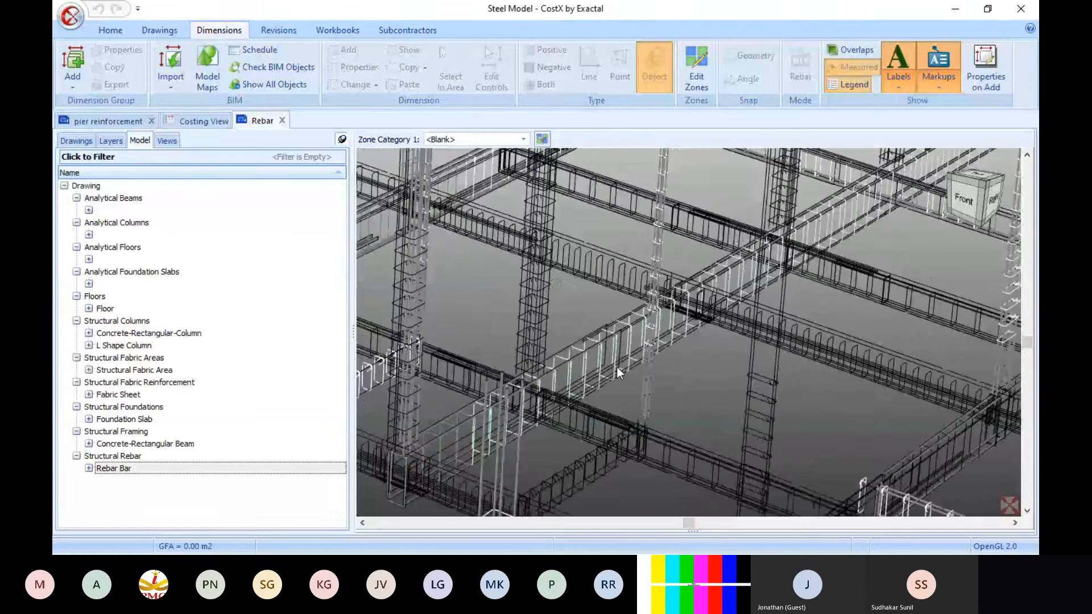
scroll(616, 367, up, 4)
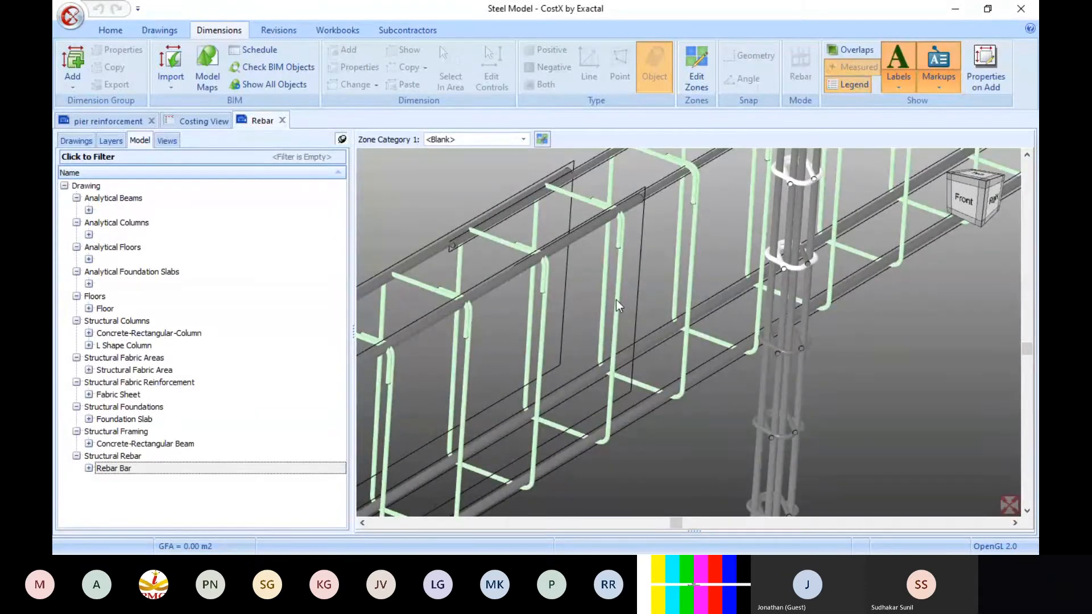
right_click(616, 300)
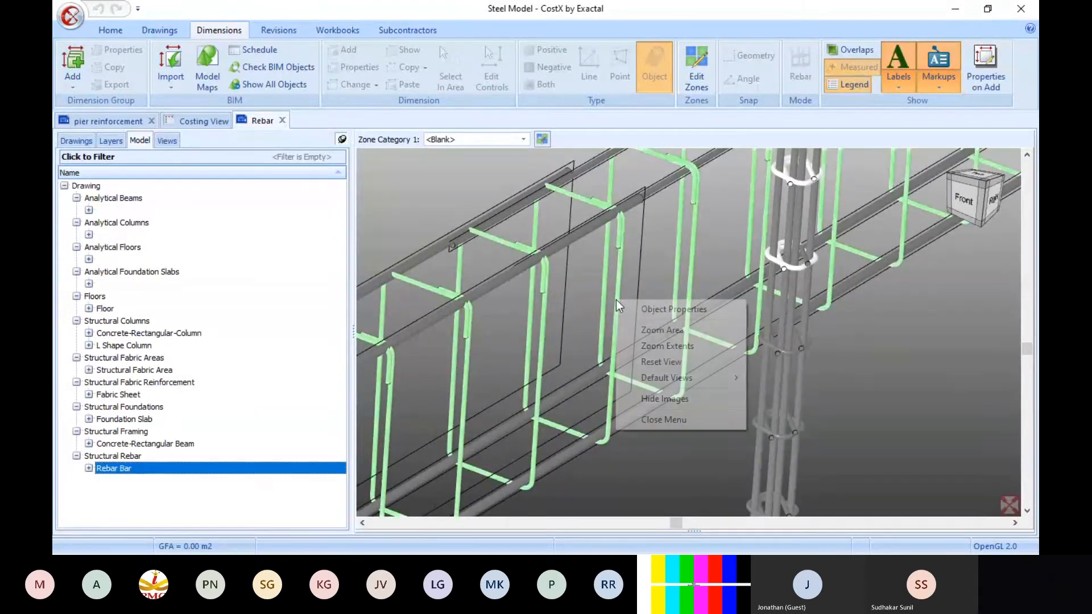
click(648, 308)
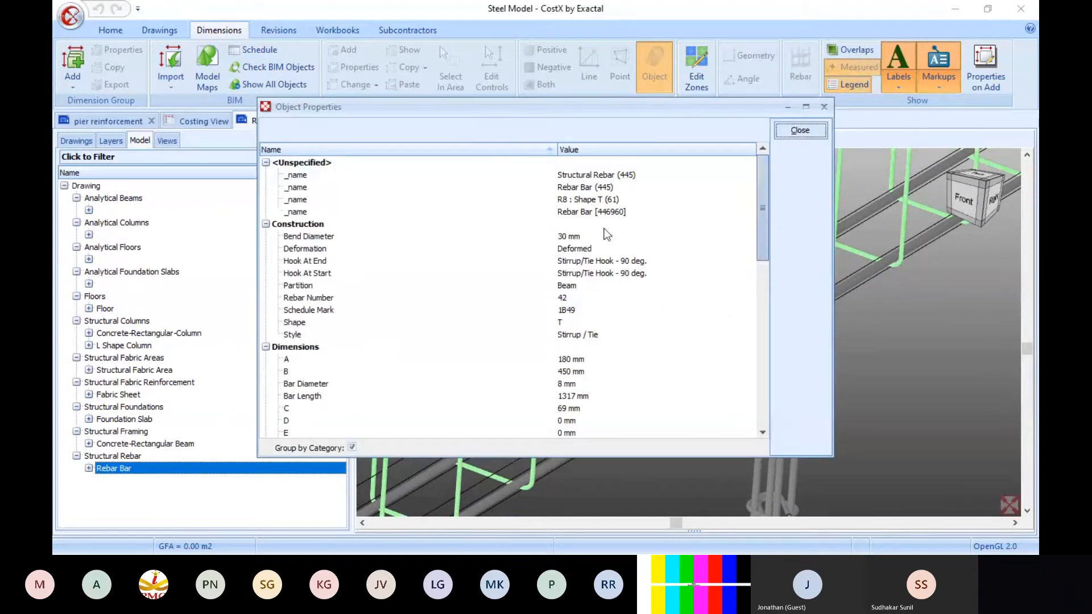
Examine the stirrup's hook, shape dimension, classification level and rebar set properties and close the properties window.
click(609, 273)
scroll(622, 340, down, 2)
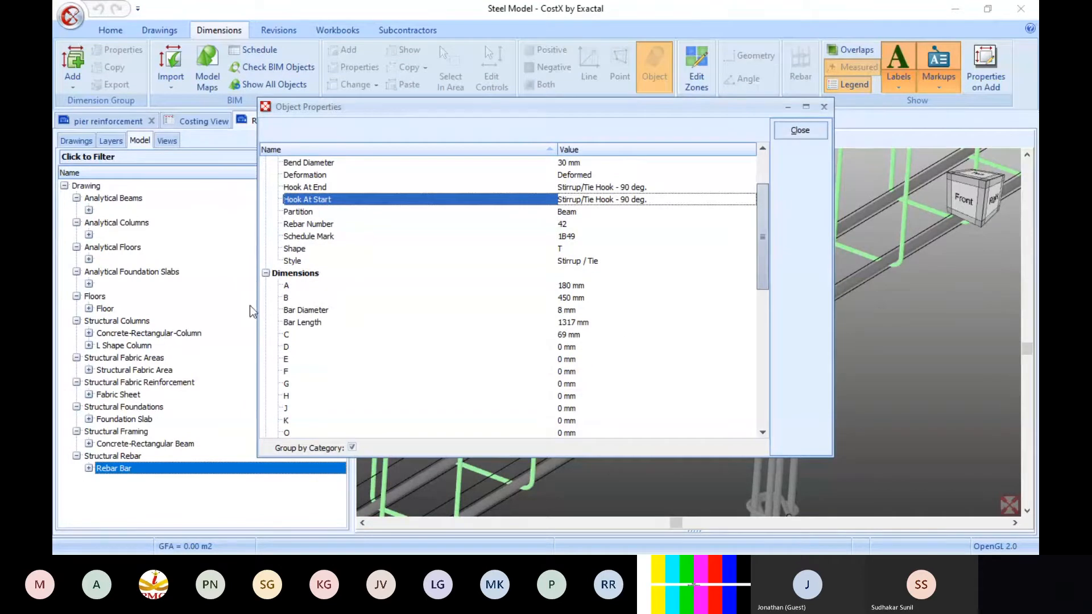
click(569, 286)
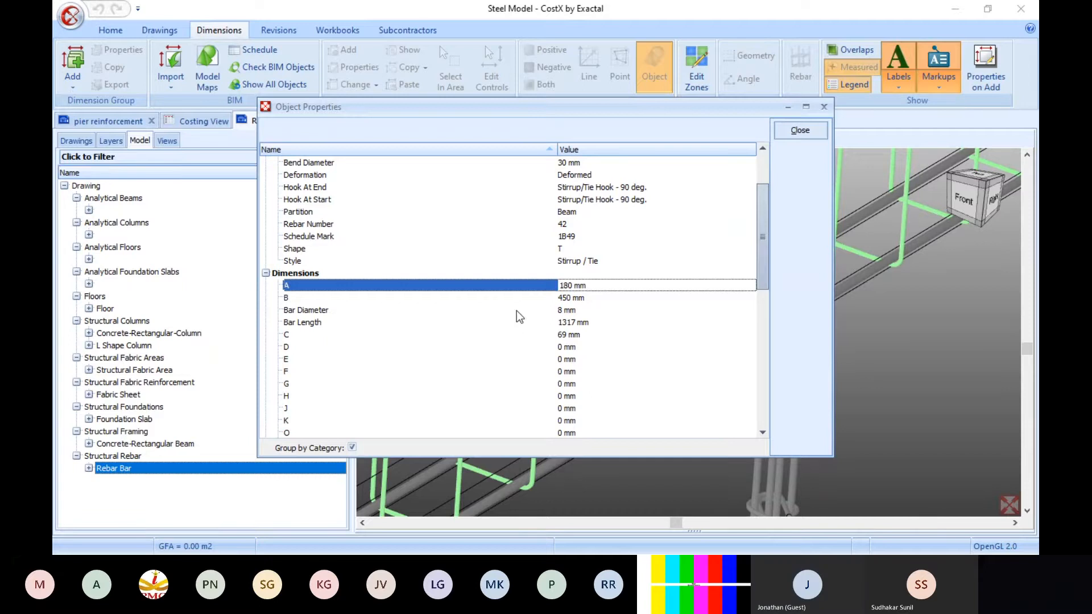
scroll(533, 326, down, 3)
scroll(533, 325, down, 4)
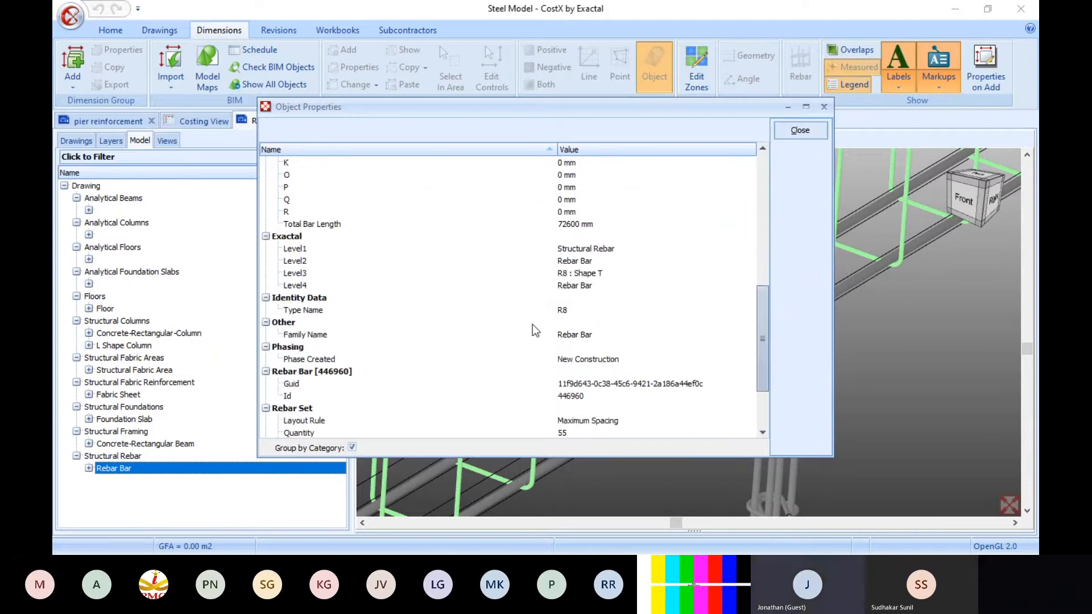
click(569, 275)
scroll(594, 392, down, 3)
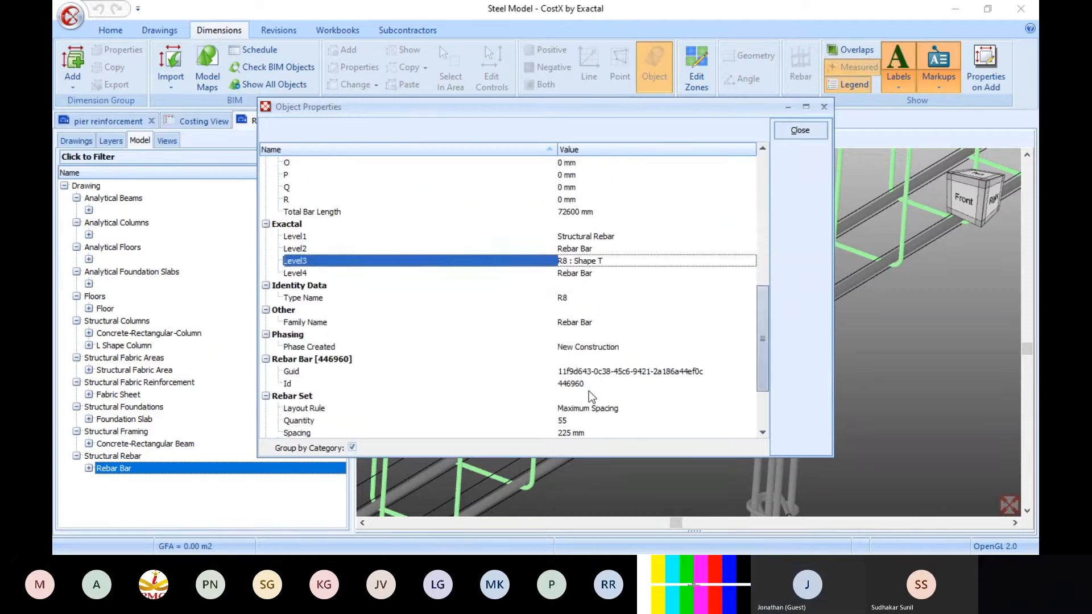
scroll(620, 342, up, 10)
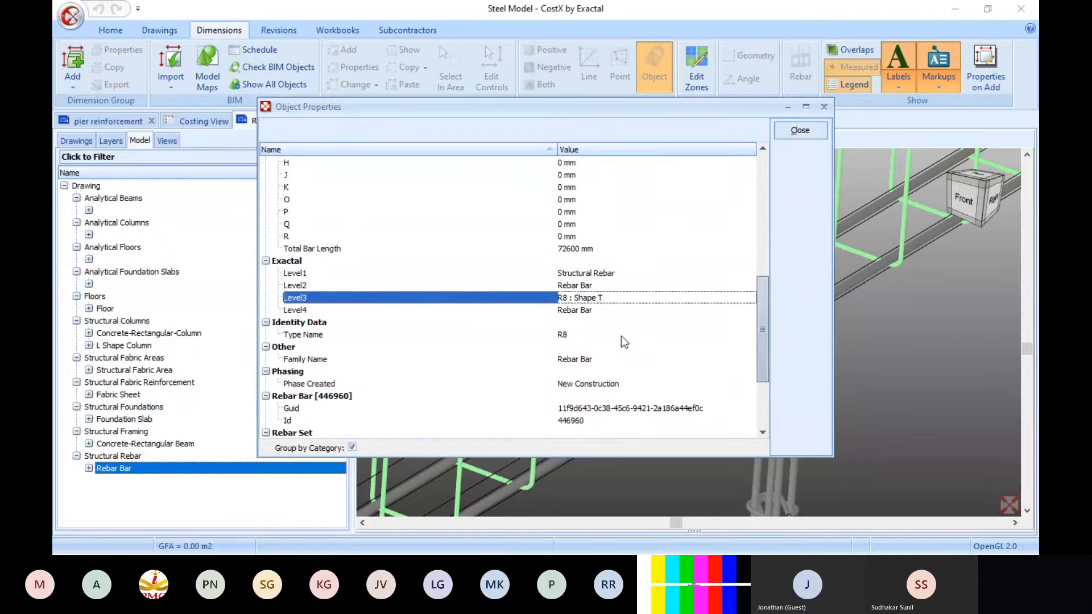
scroll(620, 343, up, 1)
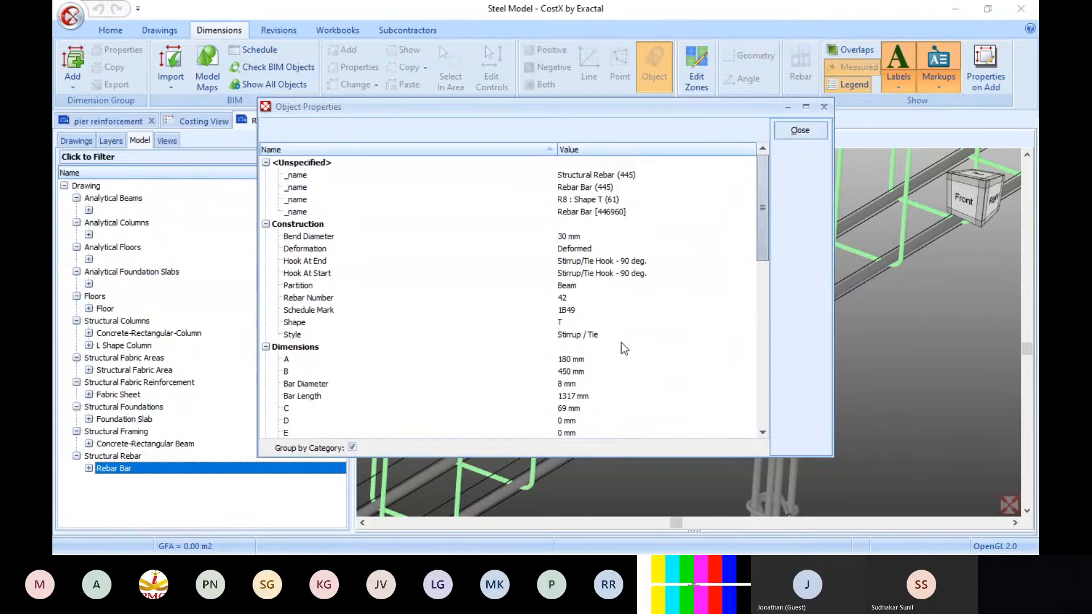
click(784, 135)
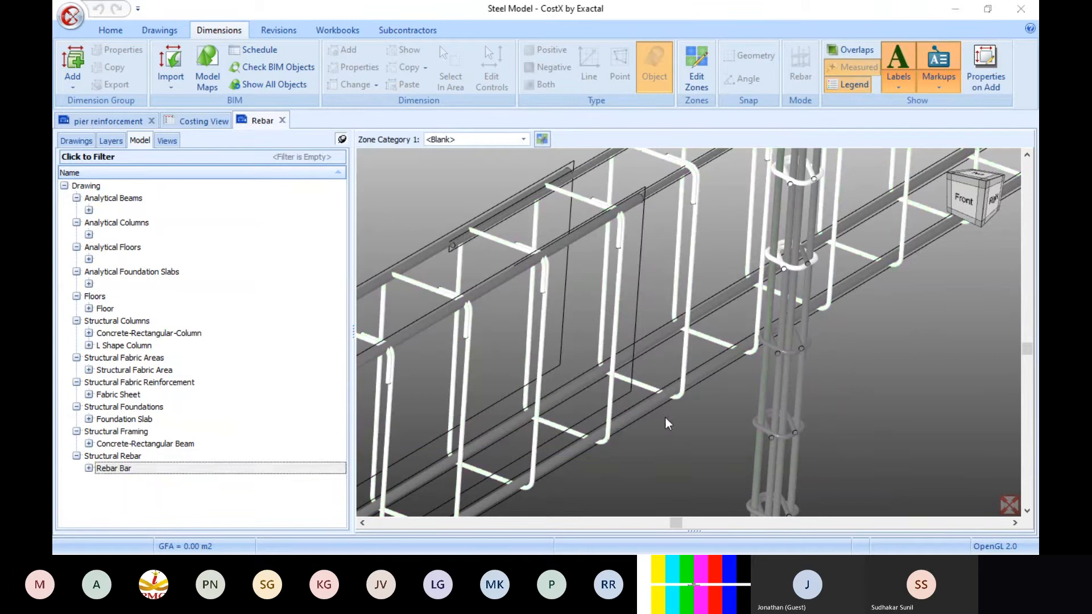
Switch to PowerPoint, start the slide show from the Rebar Mesh slide and advance to the Element Properties slide.
click(503, 544)
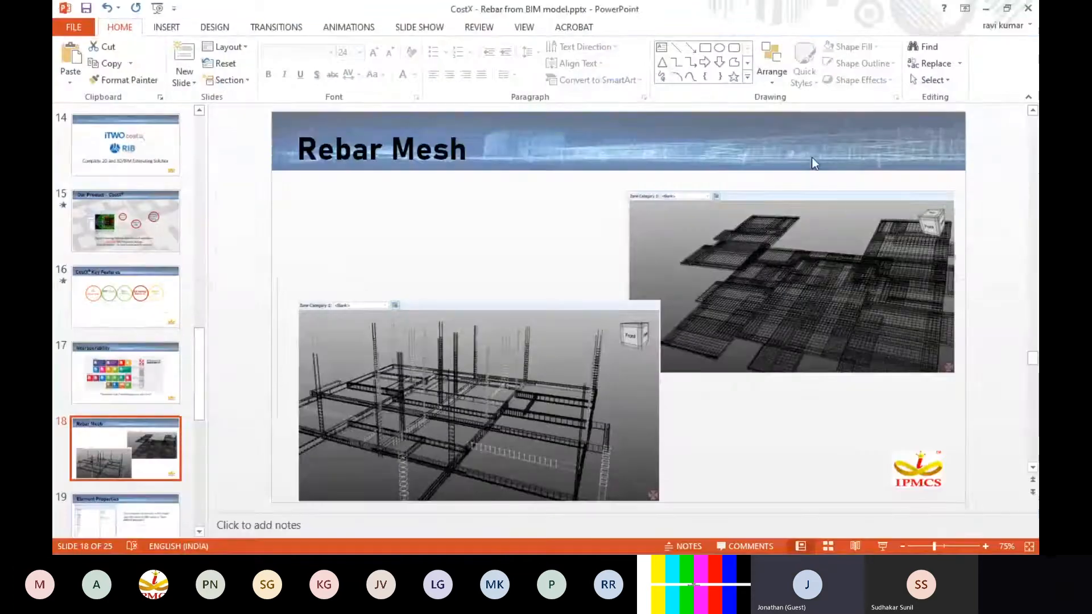
click(878, 544)
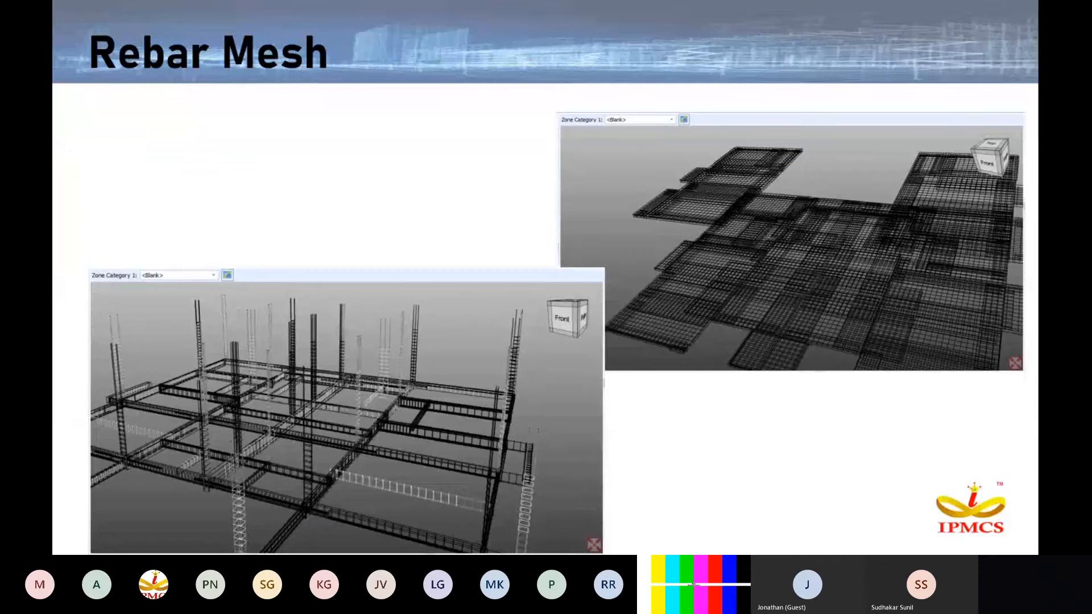
key(Right)
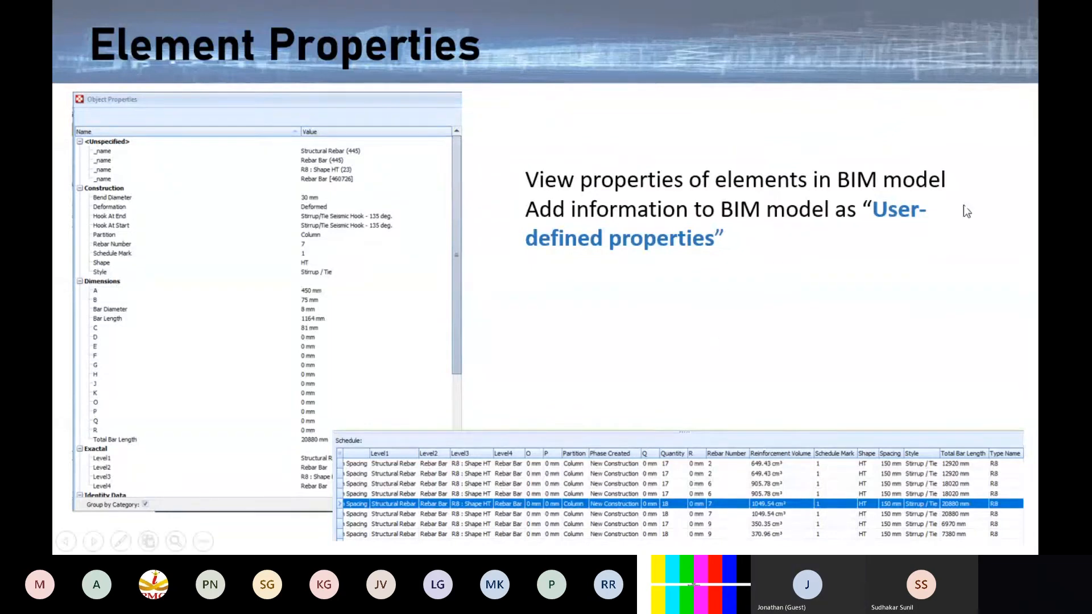
key(ctrl)
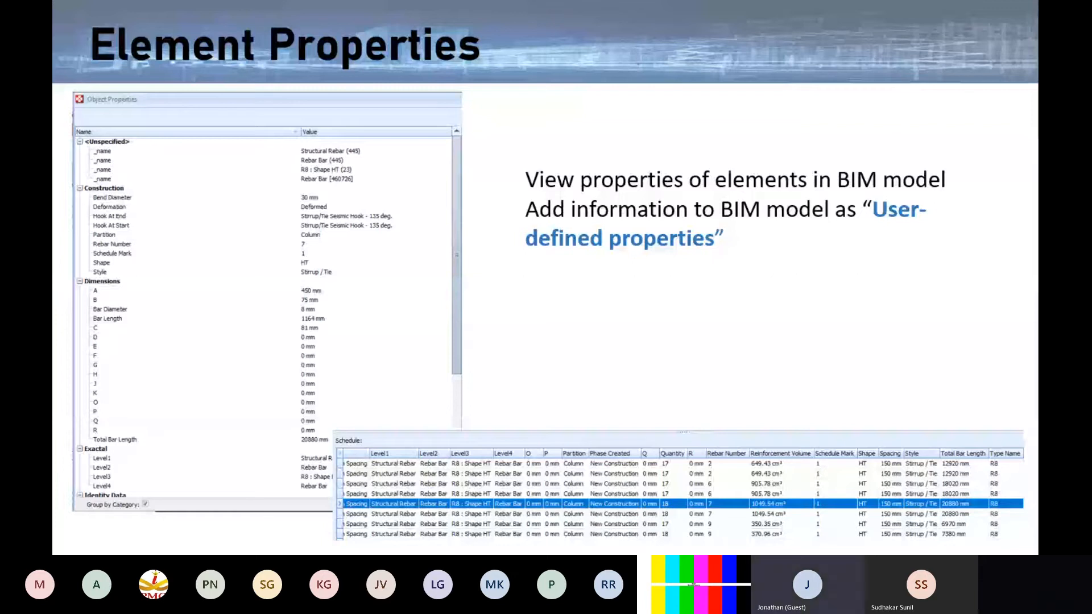
Switch back to CostX, review the object properties of a beam's R8 stirrup set down to its rebar set data, and close them.
key(Right)
scroll(647, 251, up, 5)
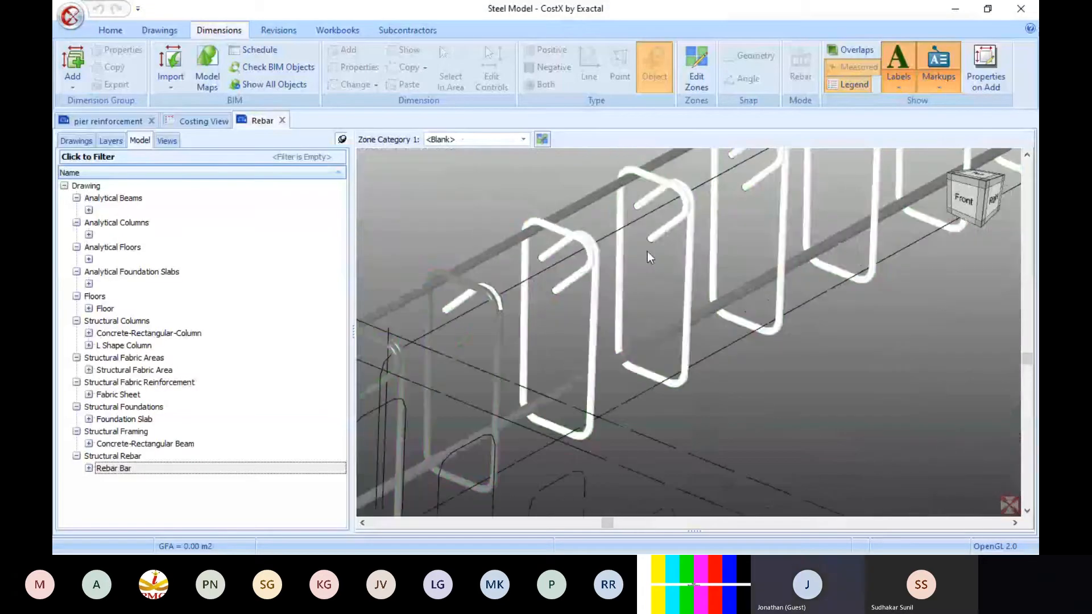
right_click(592, 309)
click(614, 317)
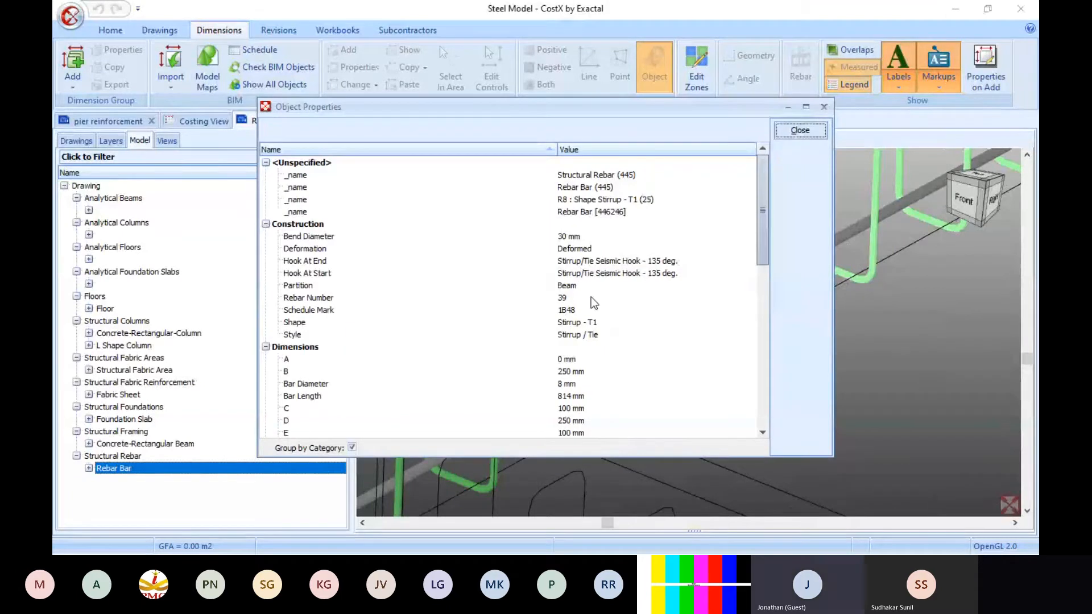
click(589, 338)
scroll(591, 344, down, 3)
scroll(588, 340, down, 5)
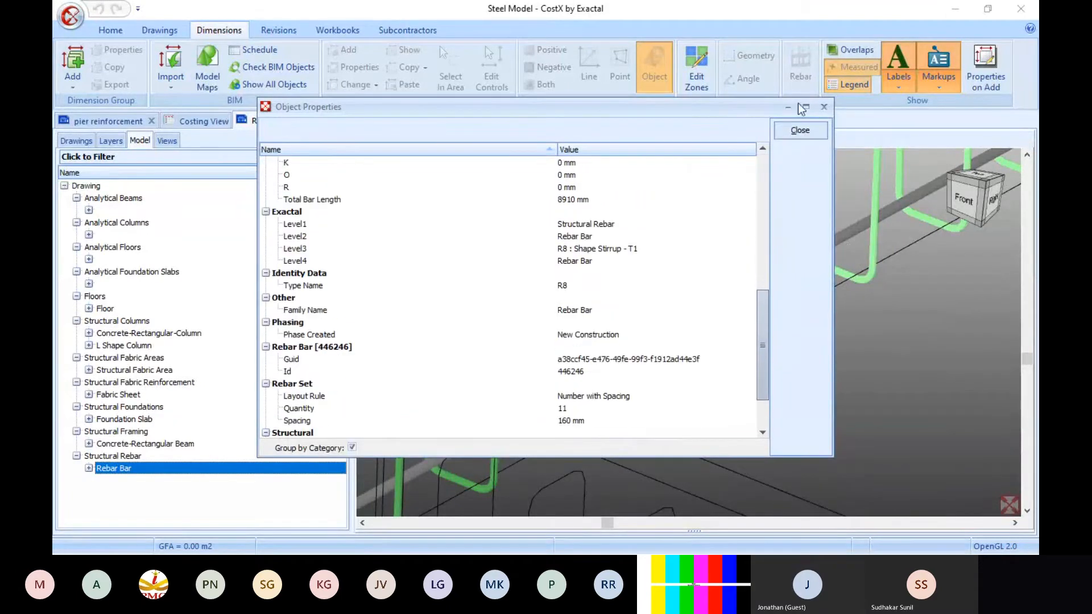
click(800, 131)
Display the schedule of the isolated rebar below the 3D view and enlarge its pane.
scroll(674, 284, down, 5)
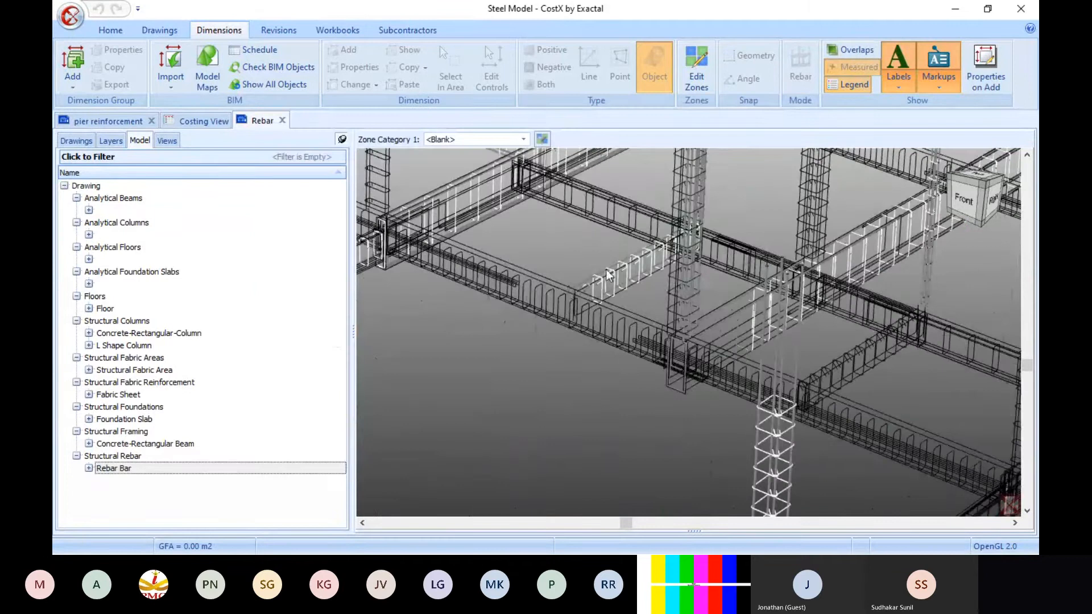
scroll(607, 274, up, 5)
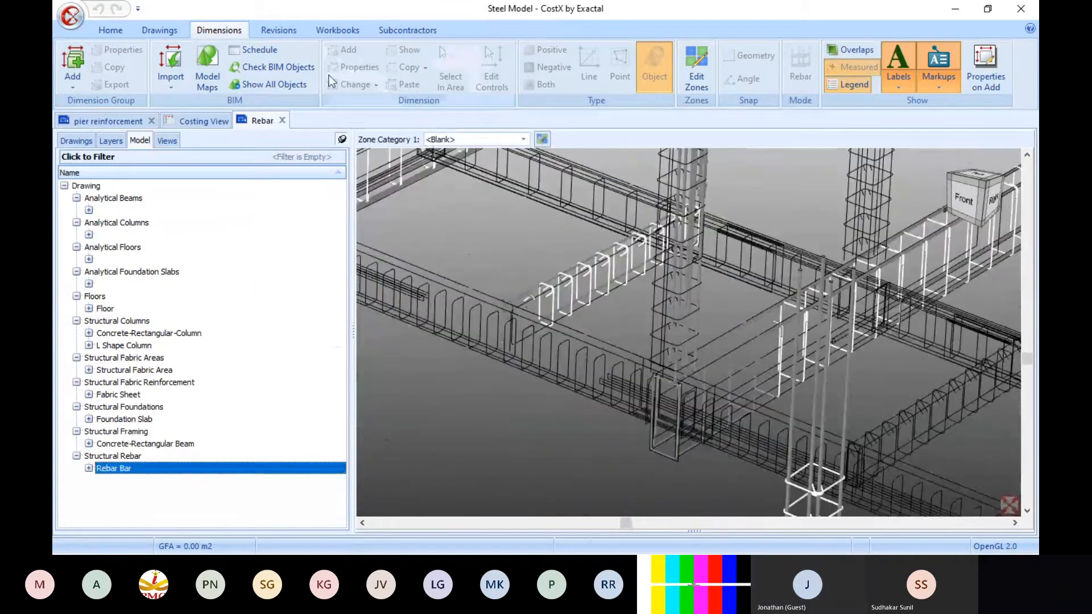
click(252, 48)
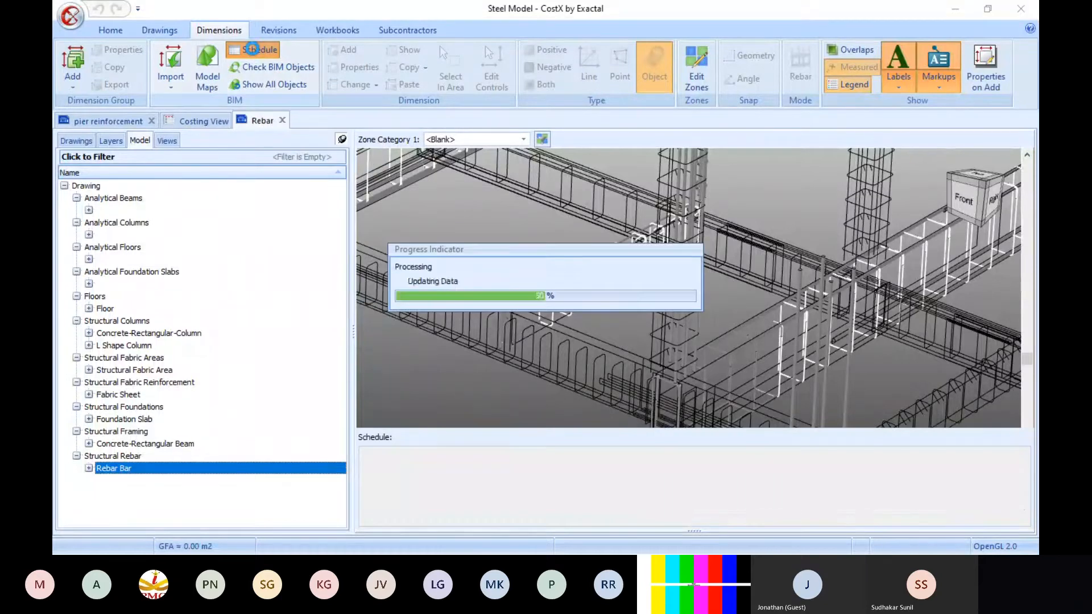
drag(611, 430, 585, 370)
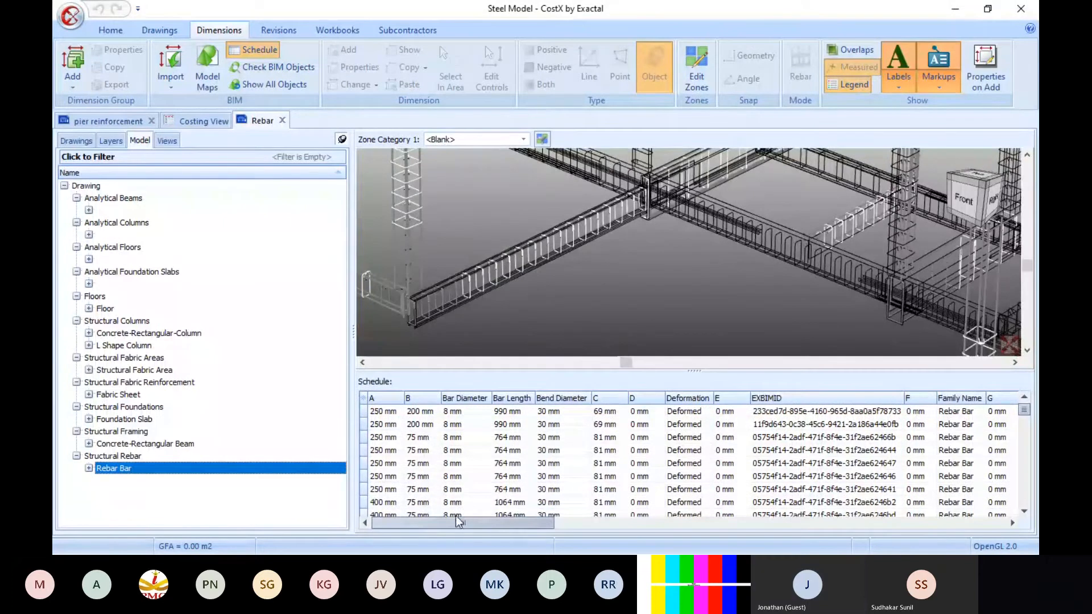
mouse_move(455, 516)
mouse_down()
mouse_move(445, 518)
mouse_move(497, 520)
mouse_move(447, 523)
mouse_up()
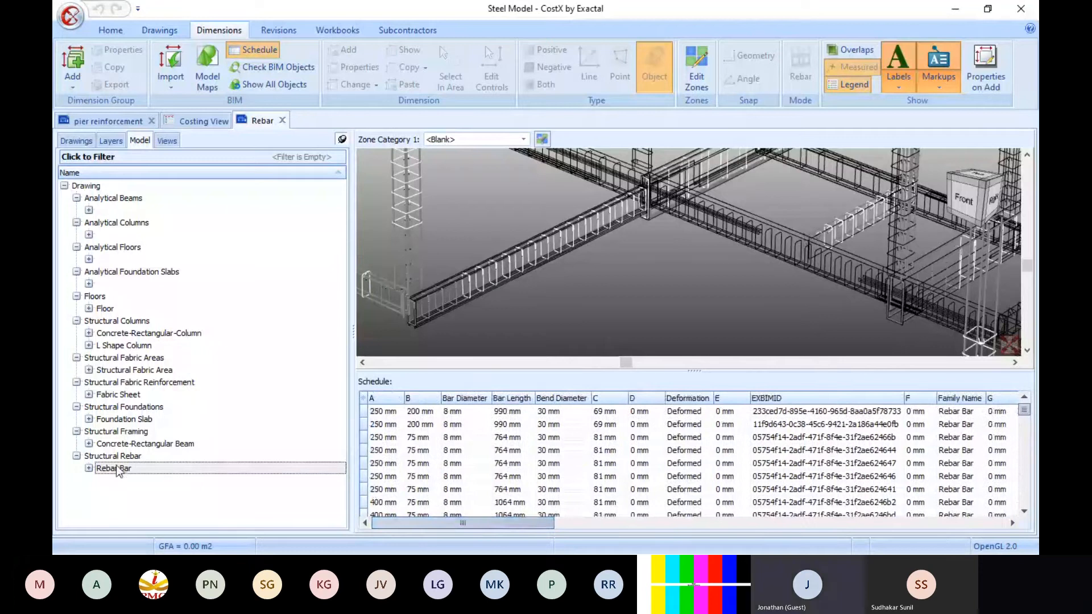
Expand the Rebar Bar family in the model tree and isolate the R8 : Shape HT type.
double_click(95, 468)
scroll(195, 318, down, 4)
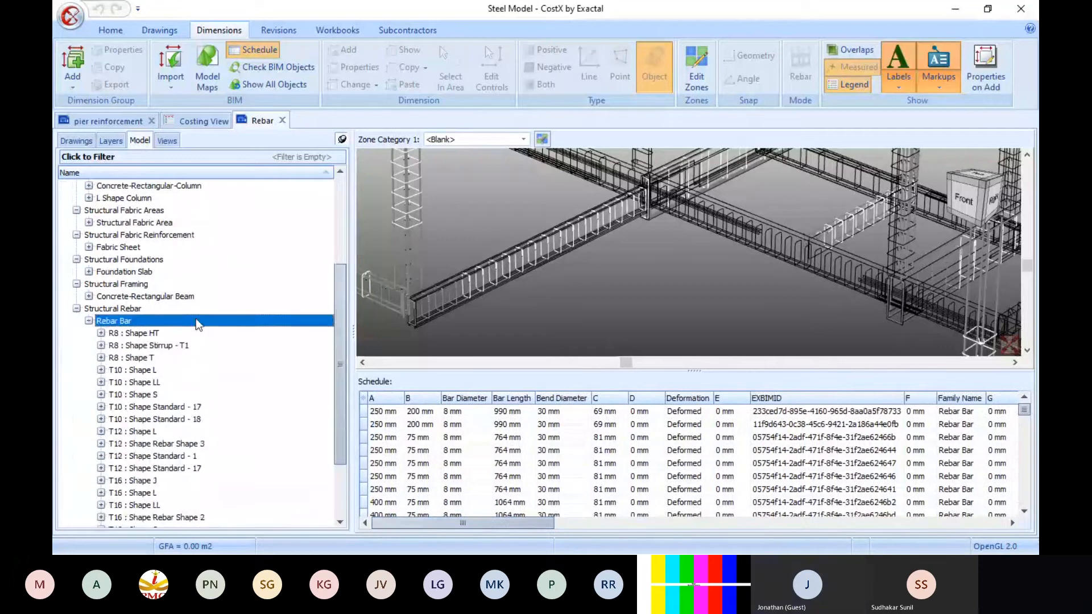
scroll(196, 318, down, 1)
click(127, 297)
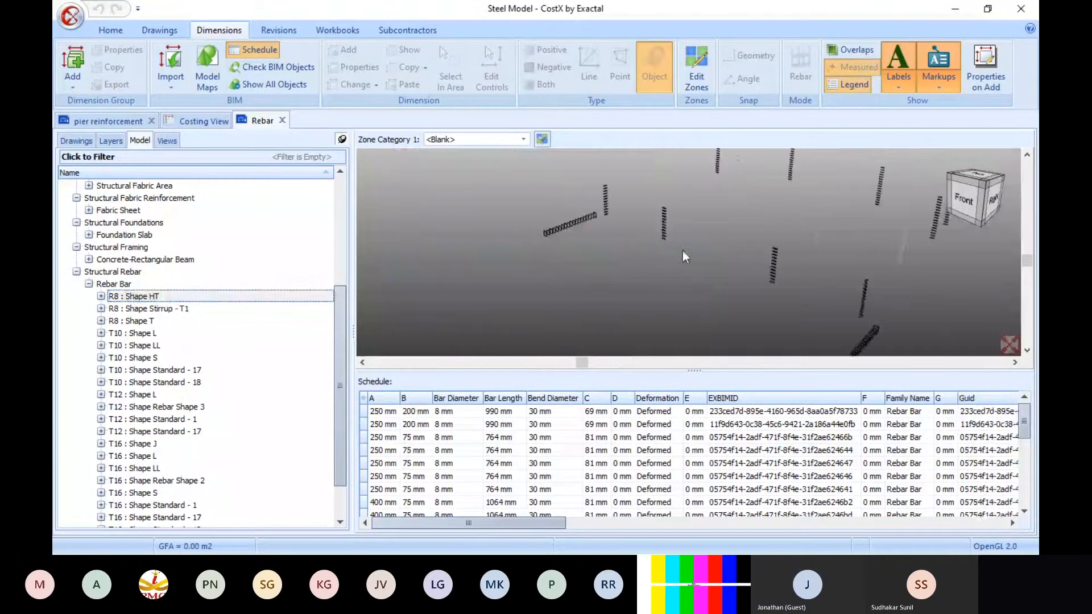
Select an R8 : Shape HT row in the schedule and look through its dimension, GUID and hook columns.
scroll(748, 238, down, 1)
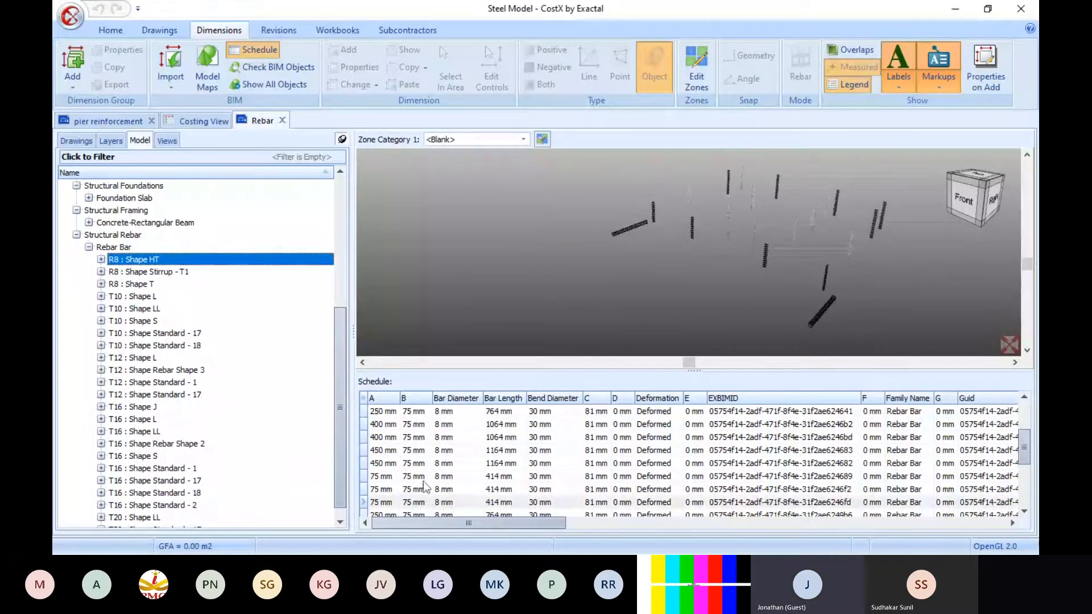
click(439, 514)
click(577, 523)
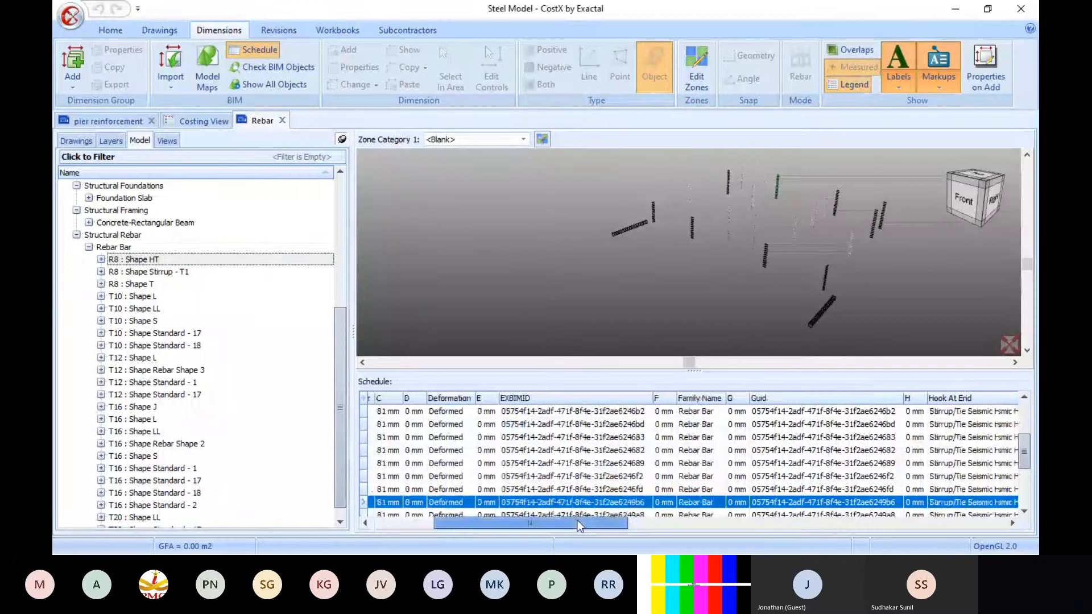
drag(577, 520, 534, 553)
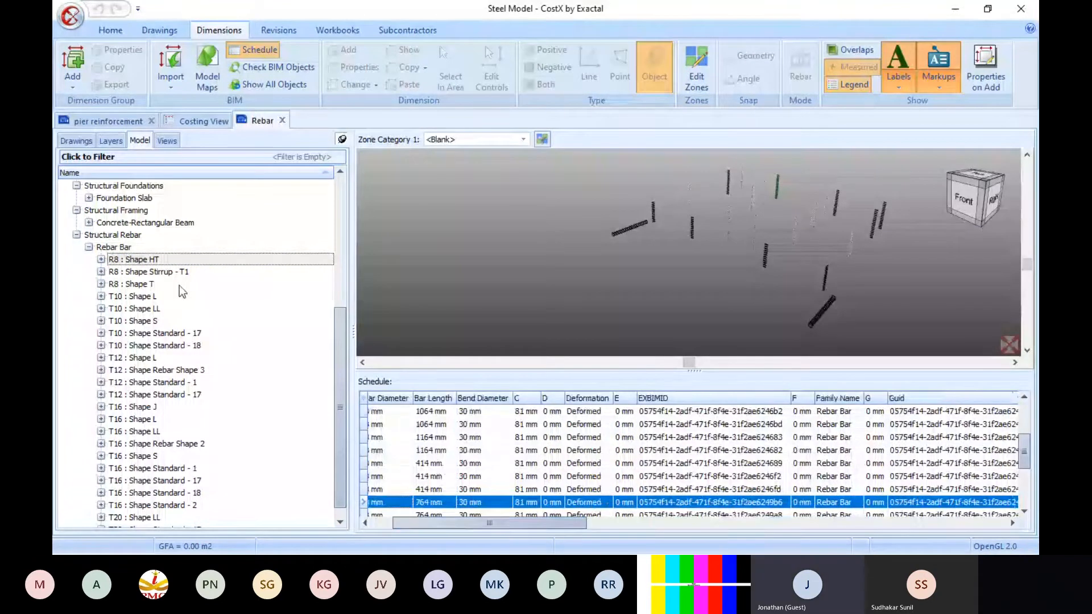
Switch to PowerPoint, resume the slide show from the Element Properties slide and advance to the Rebar takeoff slide.
click(947, 10)
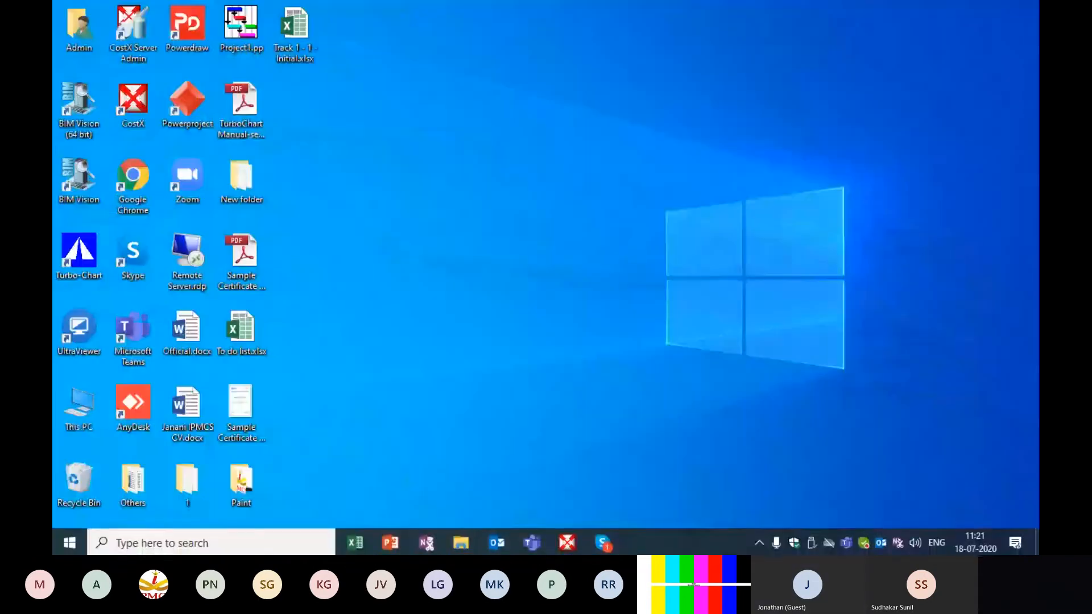
click(391, 542)
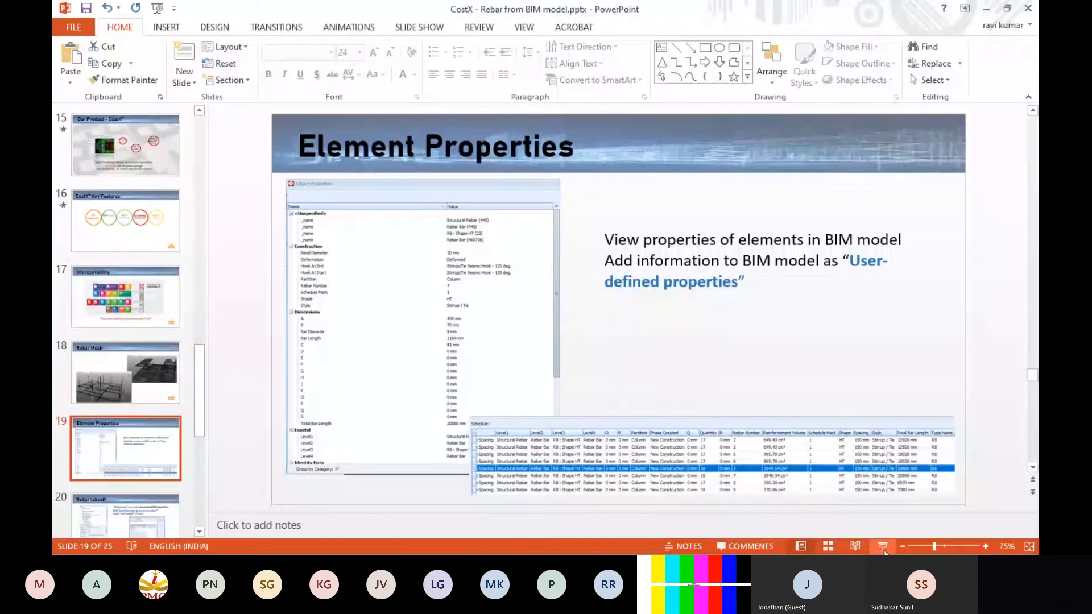
key(Right)
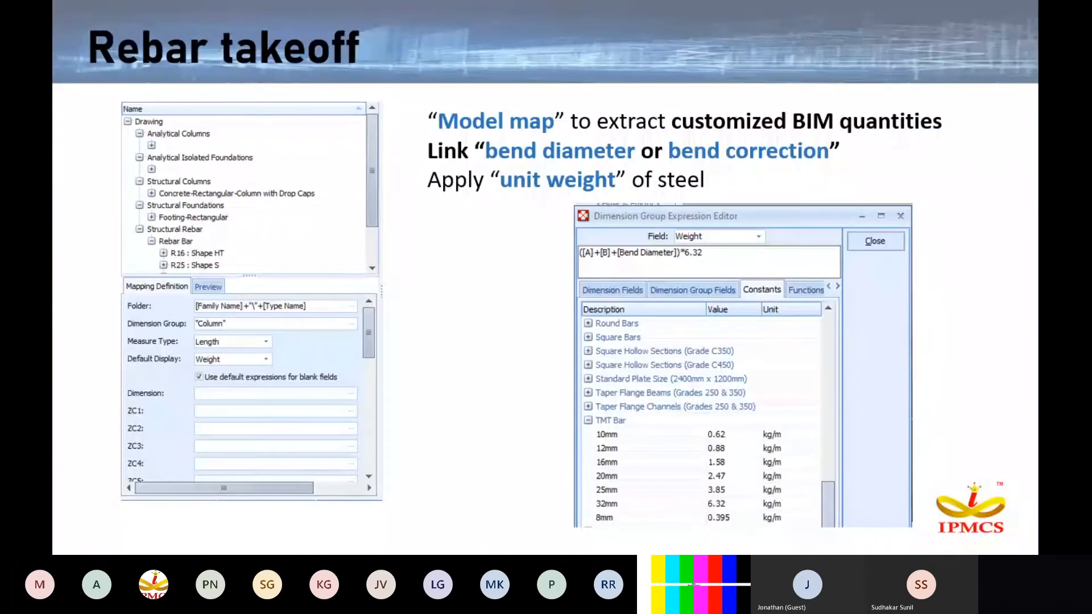
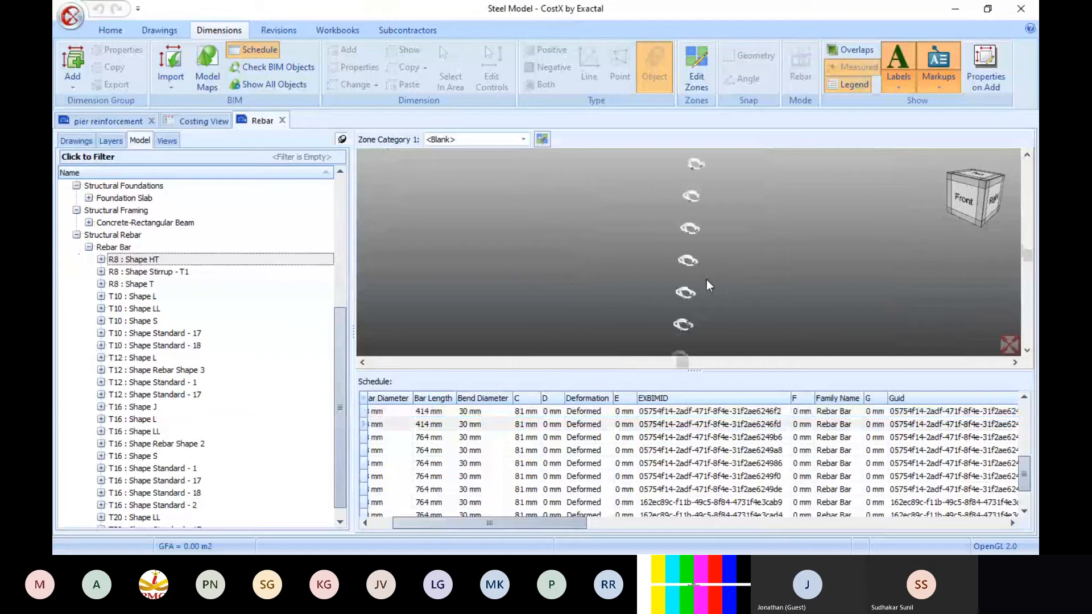
Open the object properties of a column's R8 : Shape HT tie set and check its partition, type name and bend diameter.
right_click(680, 326)
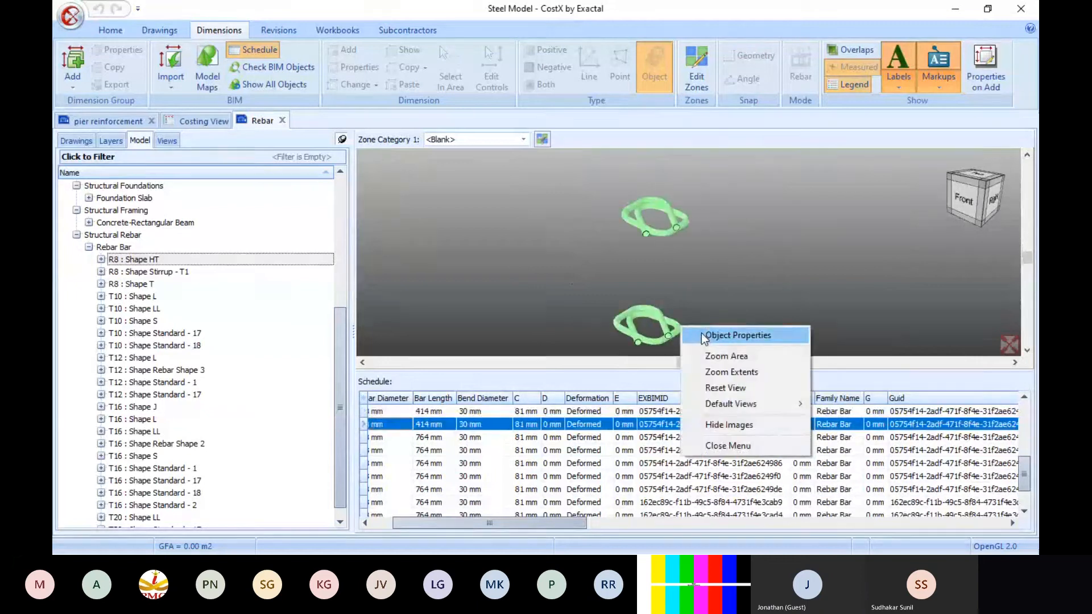
click(702, 334)
click(591, 287)
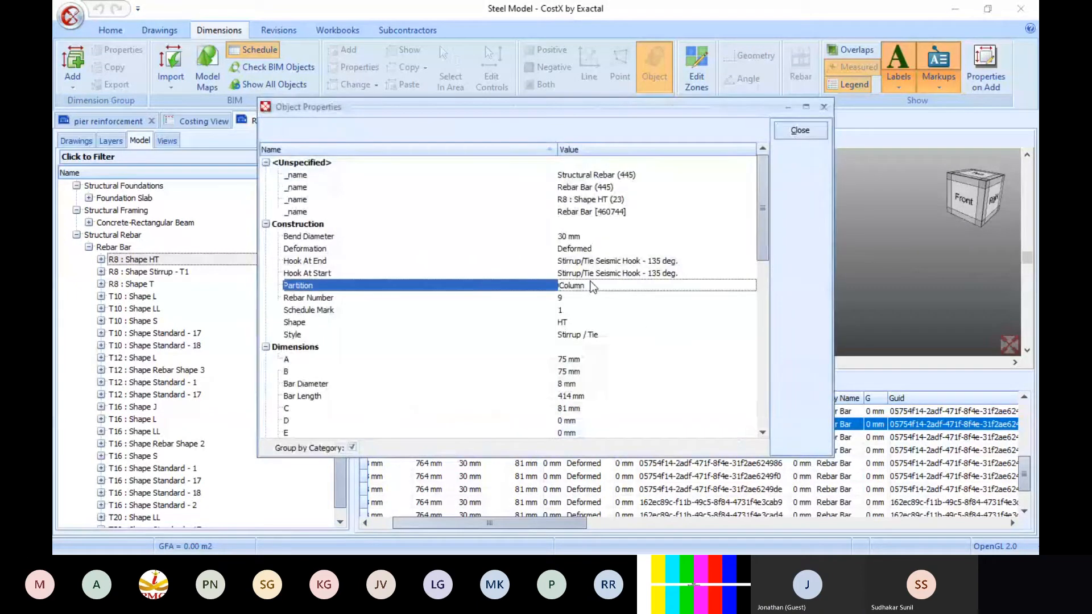
click(565, 202)
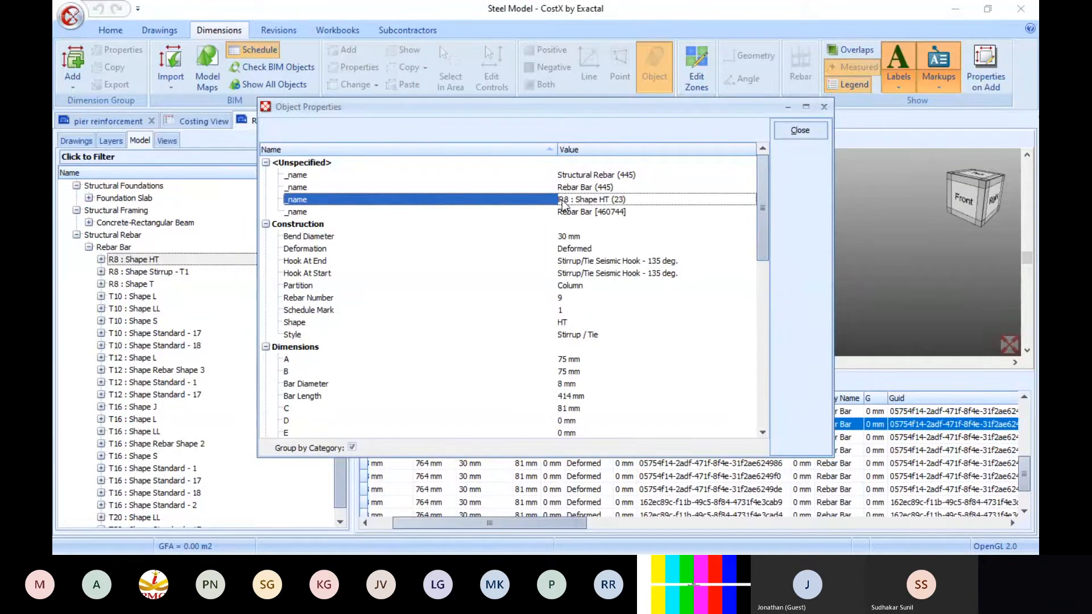
click(573, 241)
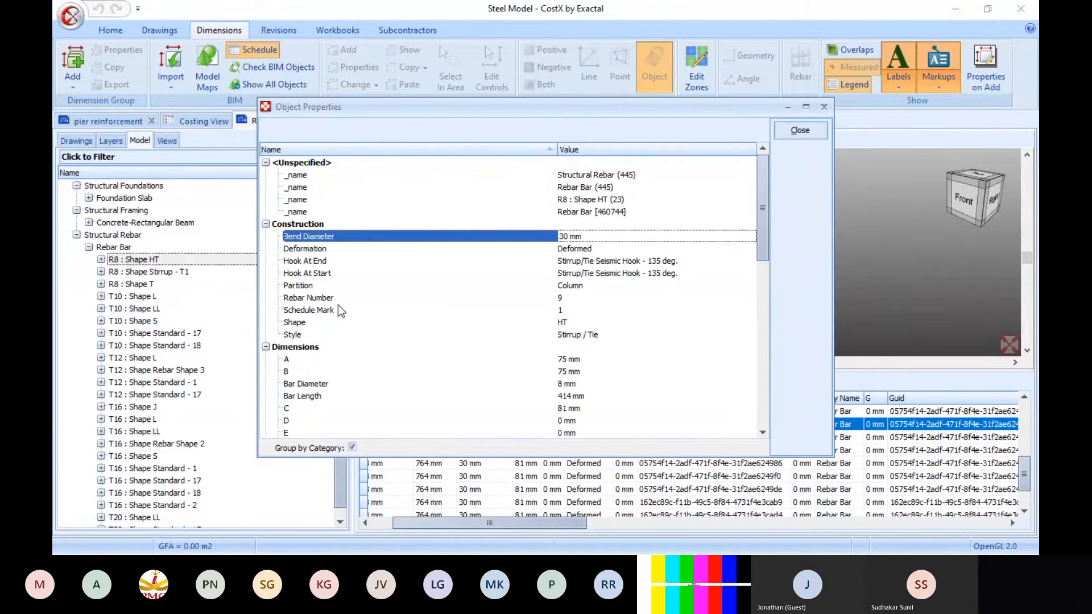
Examine the shape dimensions A, B and C in the column tie's properties.
click(534, 359)
scroll(290, 296, down, 3)
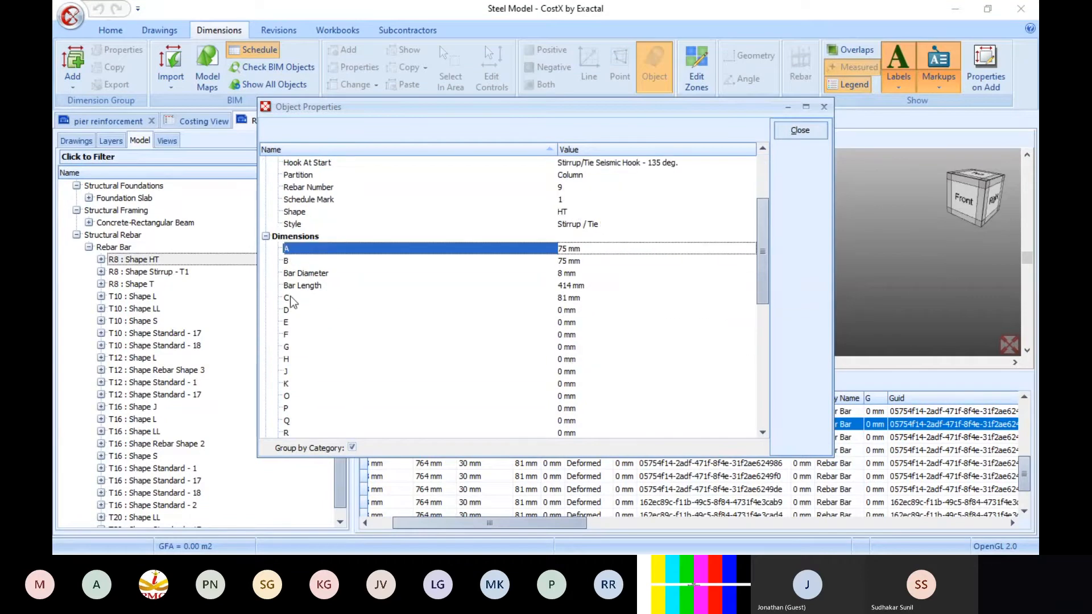
click(579, 261)
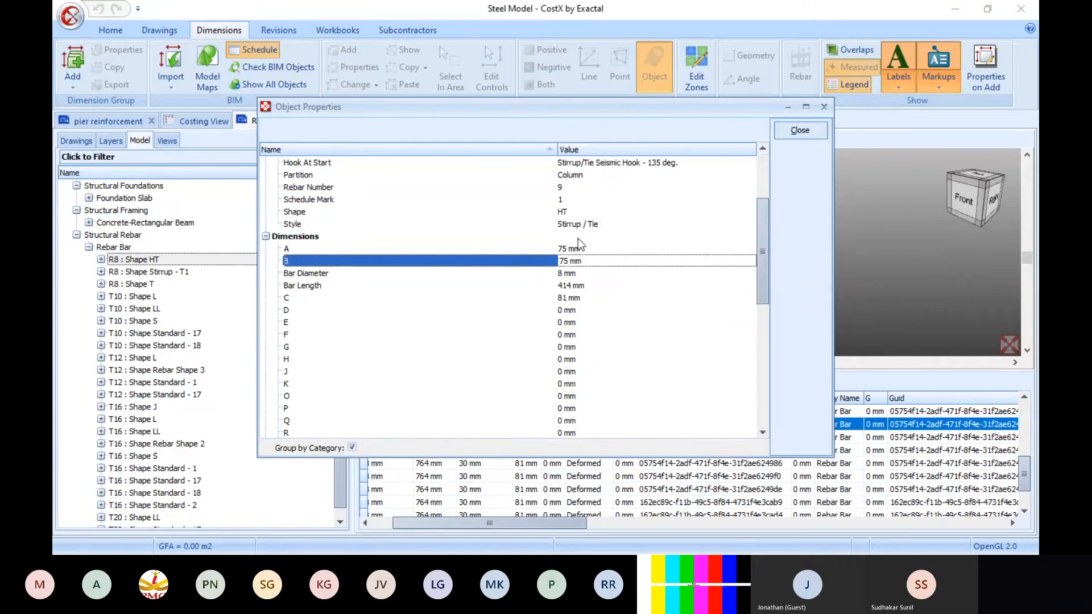
click(572, 251)
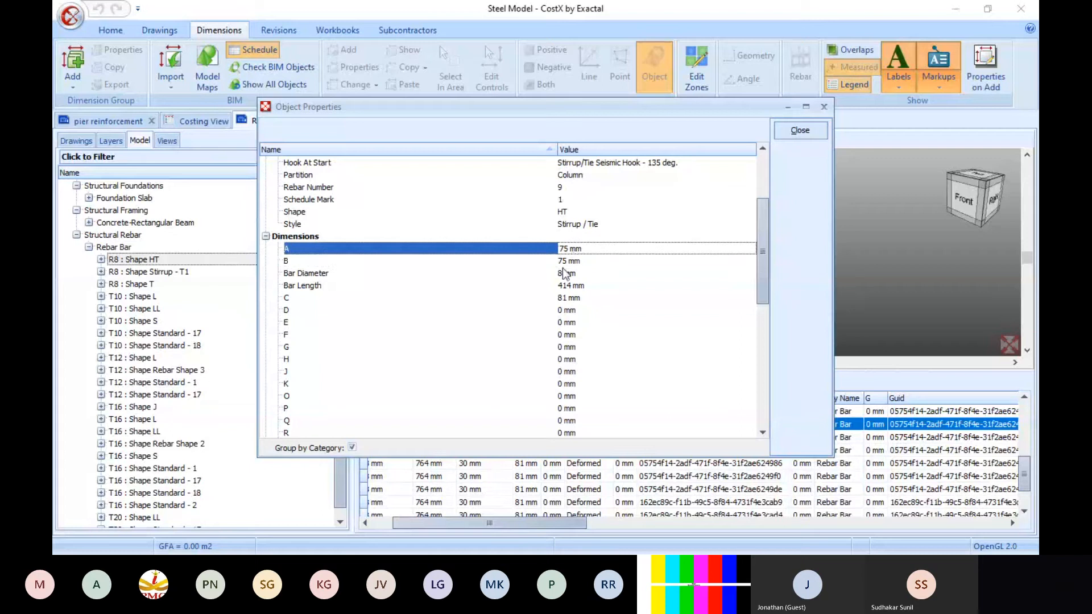
click(562, 300)
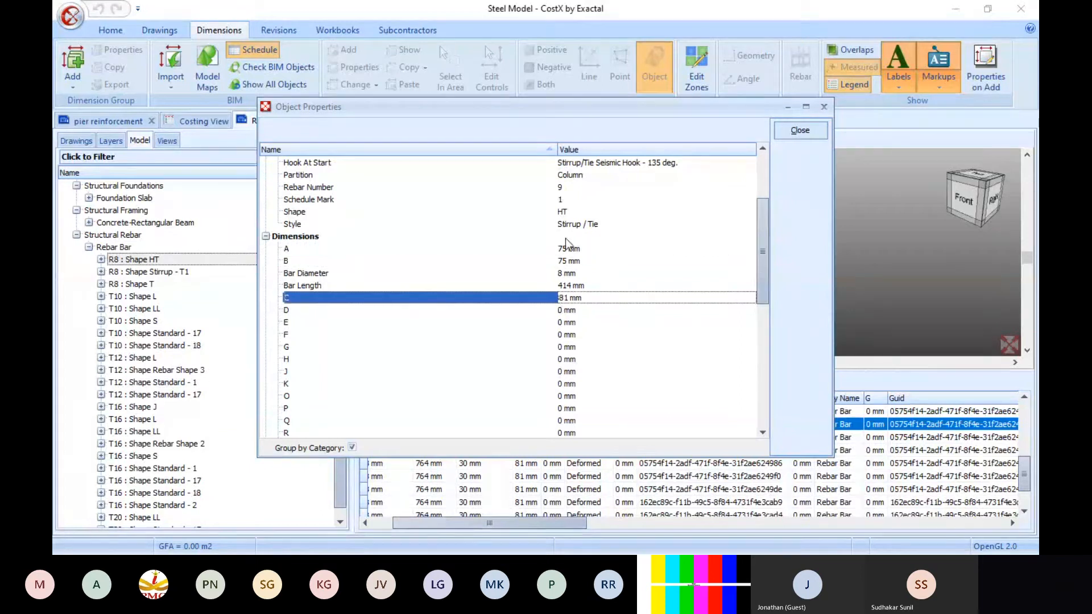
click(575, 249)
click(574, 261)
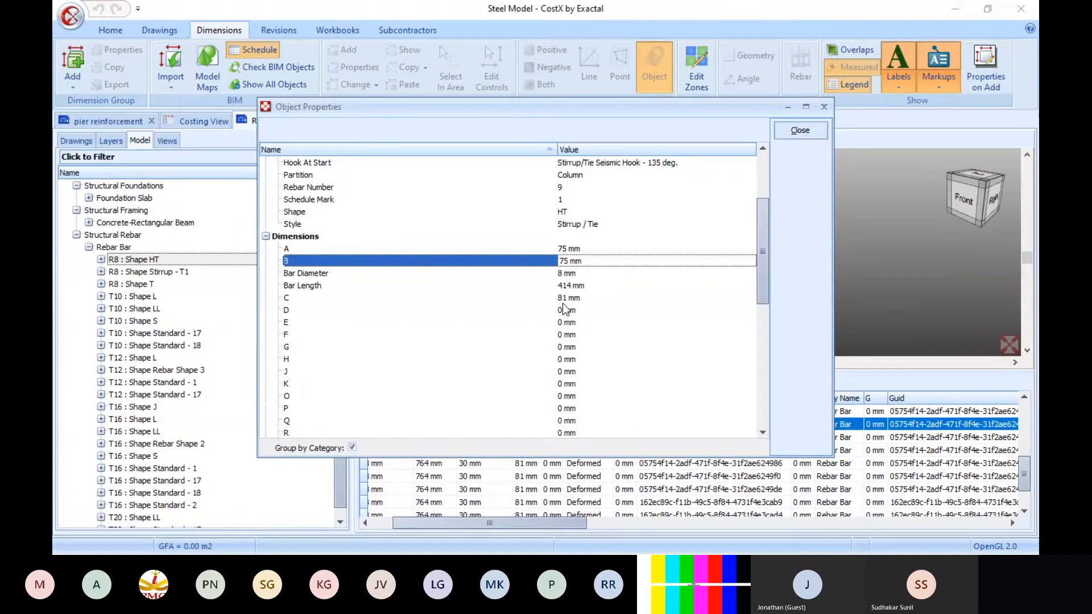
click(597, 300)
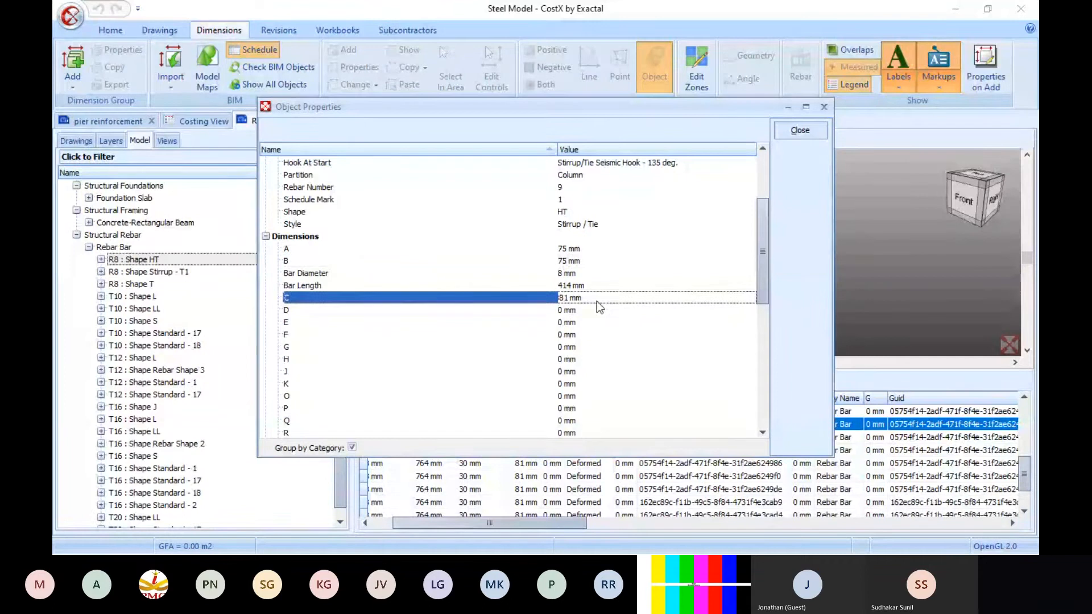
Check the tie set's spacing and quantity under Rebar Set and close the object properties.
scroll(596, 301, down, 3)
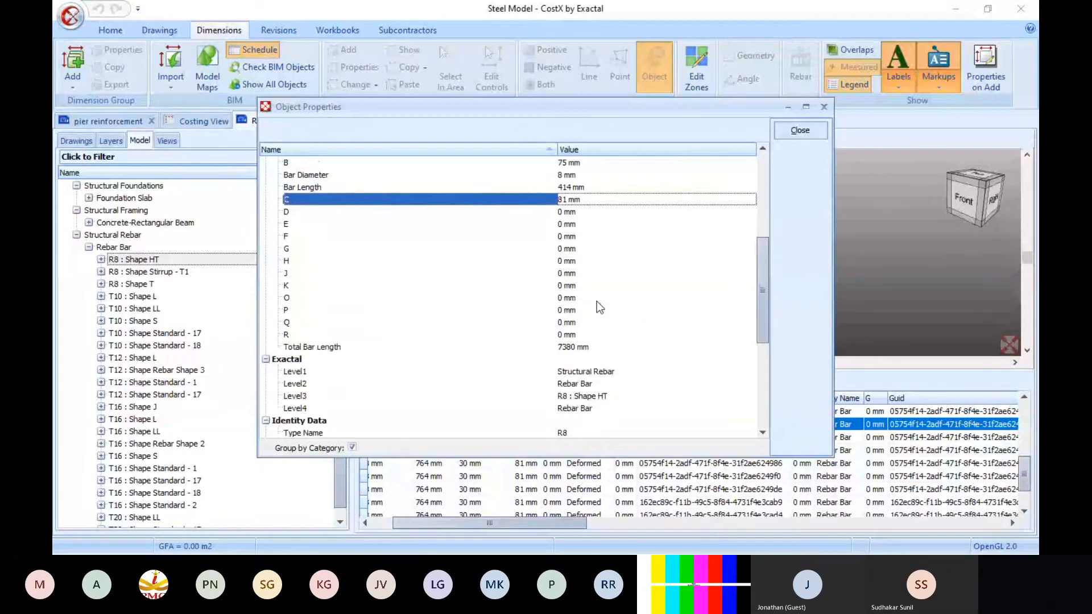
scroll(596, 302, down, 5)
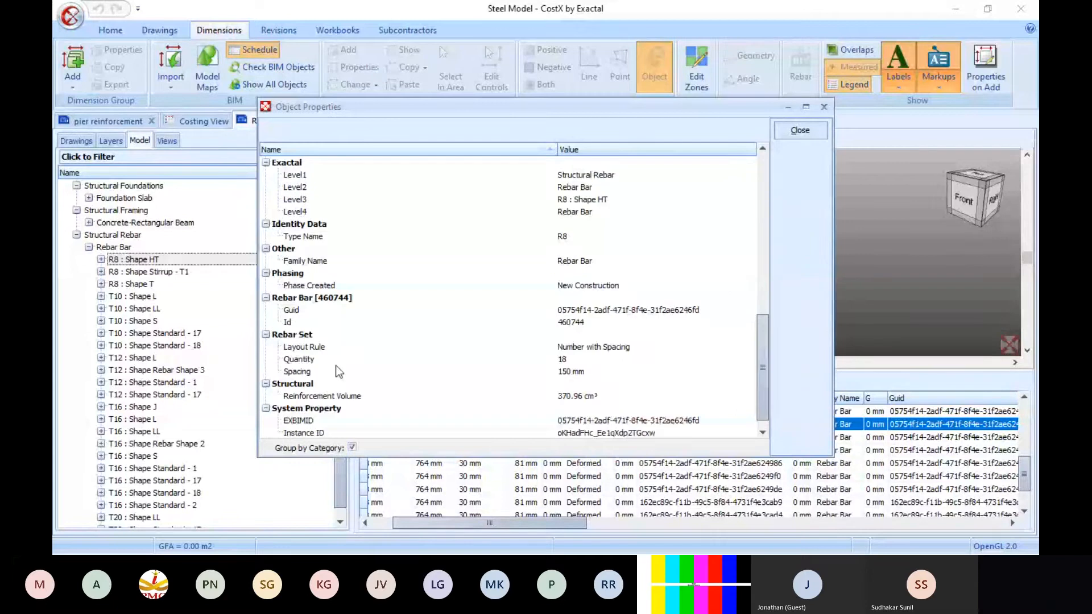
click(561, 373)
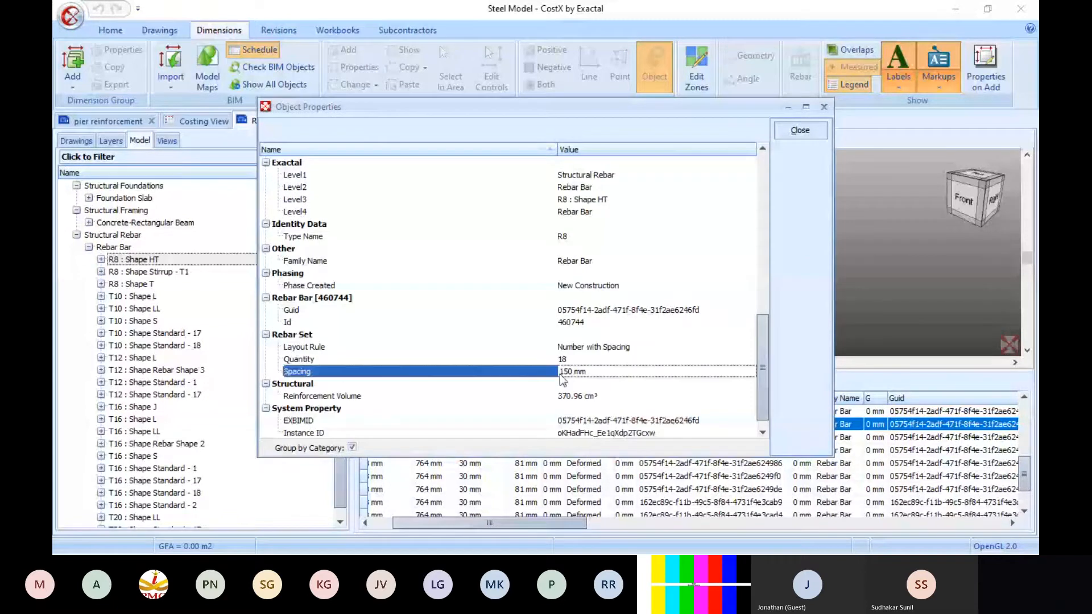
click(561, 361)
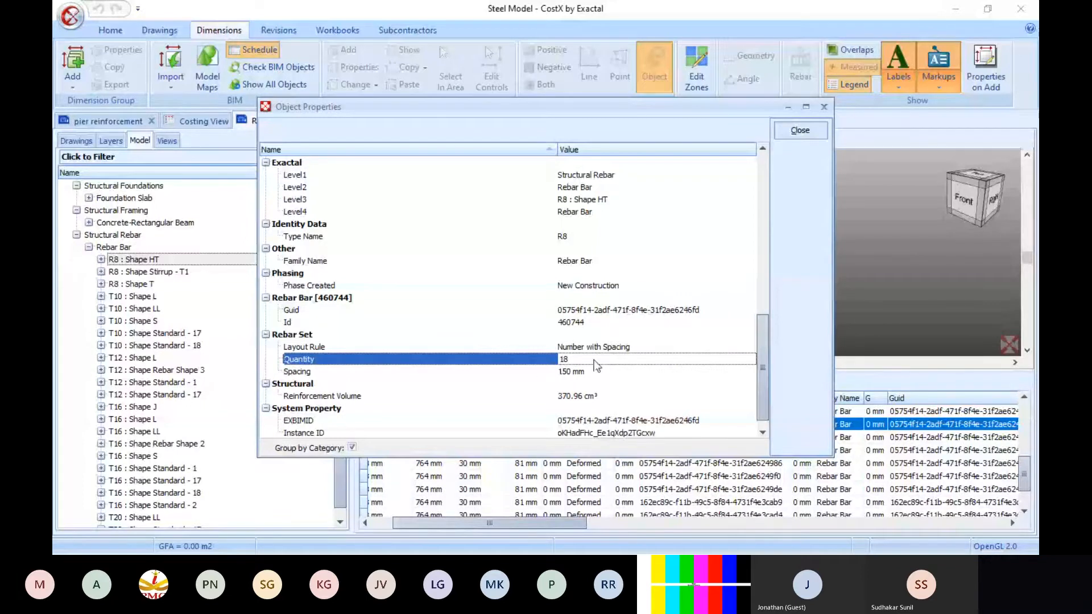
click(799, 132)
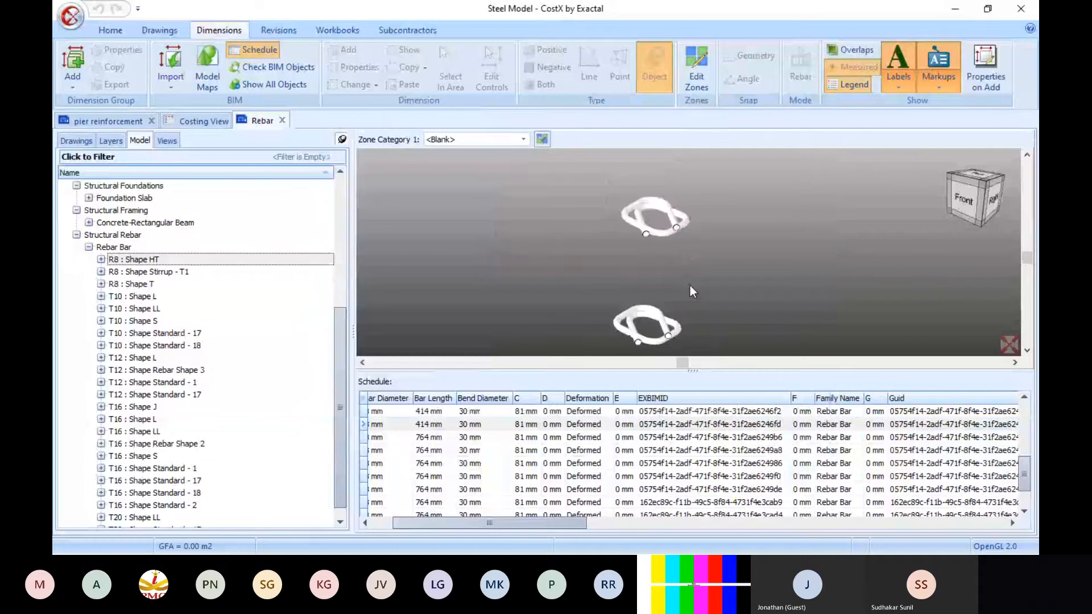
Display the project's drawings list and dimension groups in place of the model tree.
scroll(686, 276, down, 3)
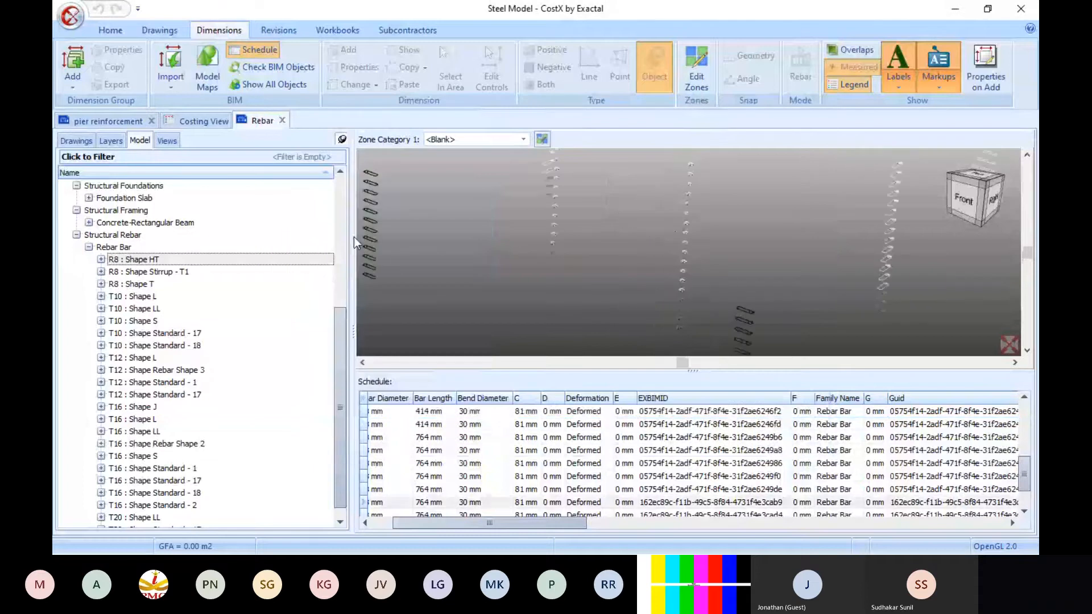
scroll(586, 267, down, 2)
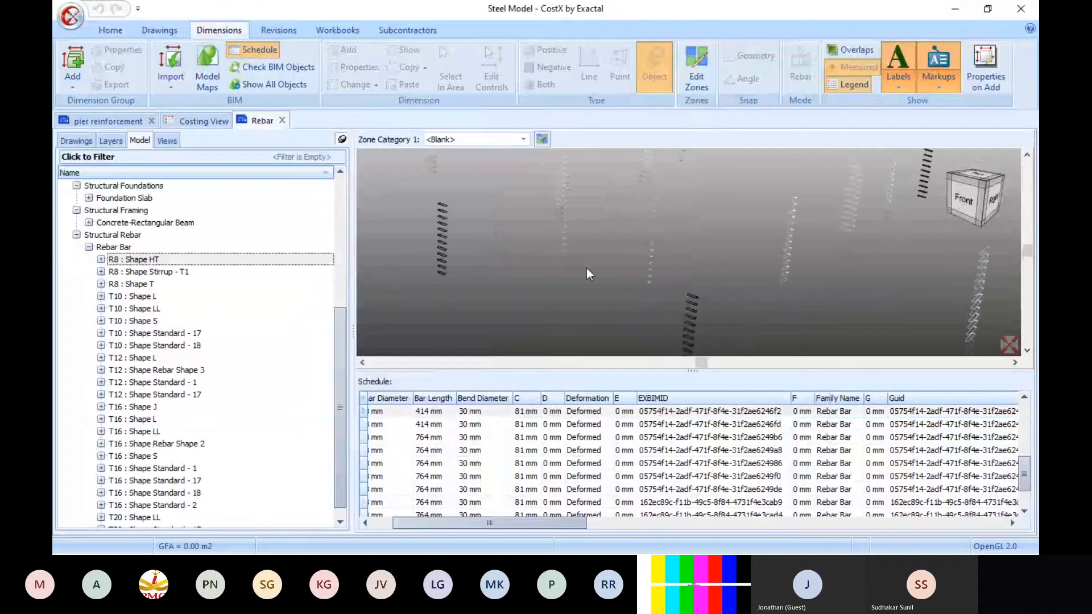
click(78, 143)
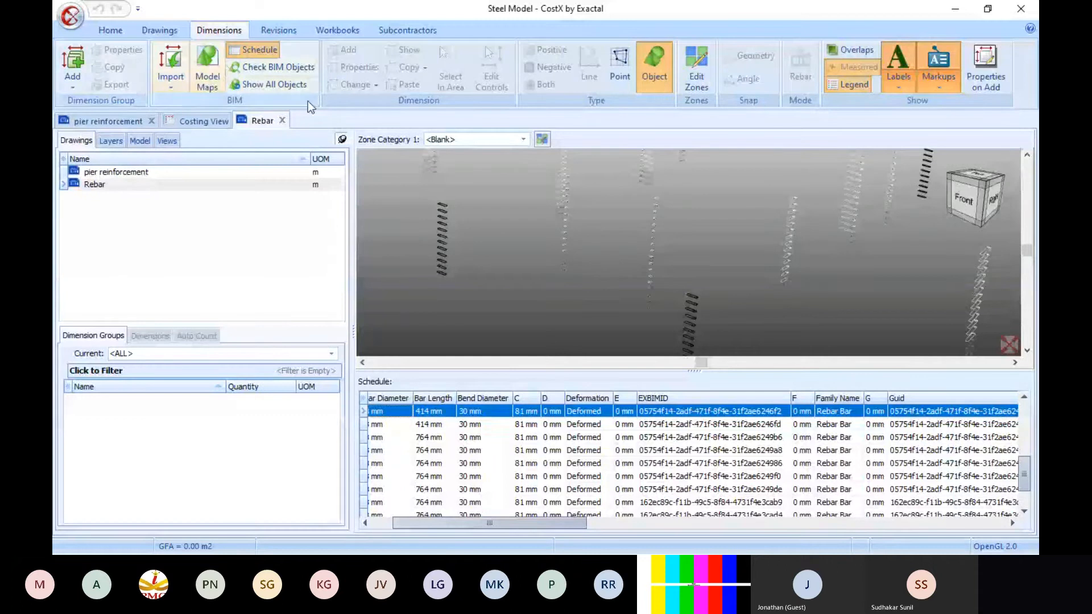
Hide the object schedule and select a column tie set in the 3D model.
click(255, 52)
scroll(595, 310, up, 3)
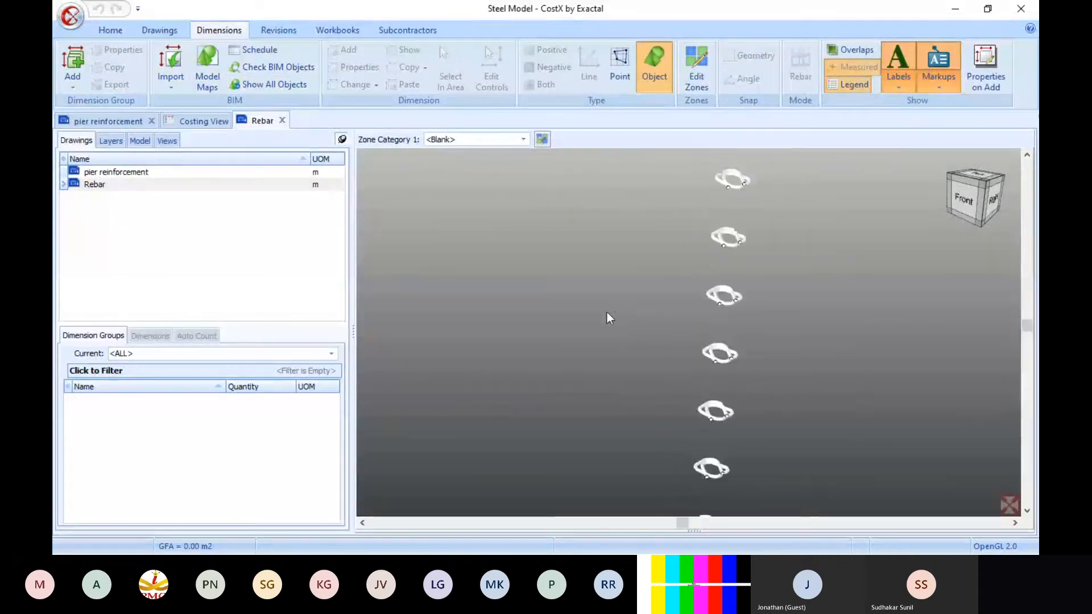
scroll(565, 341, up, 6)
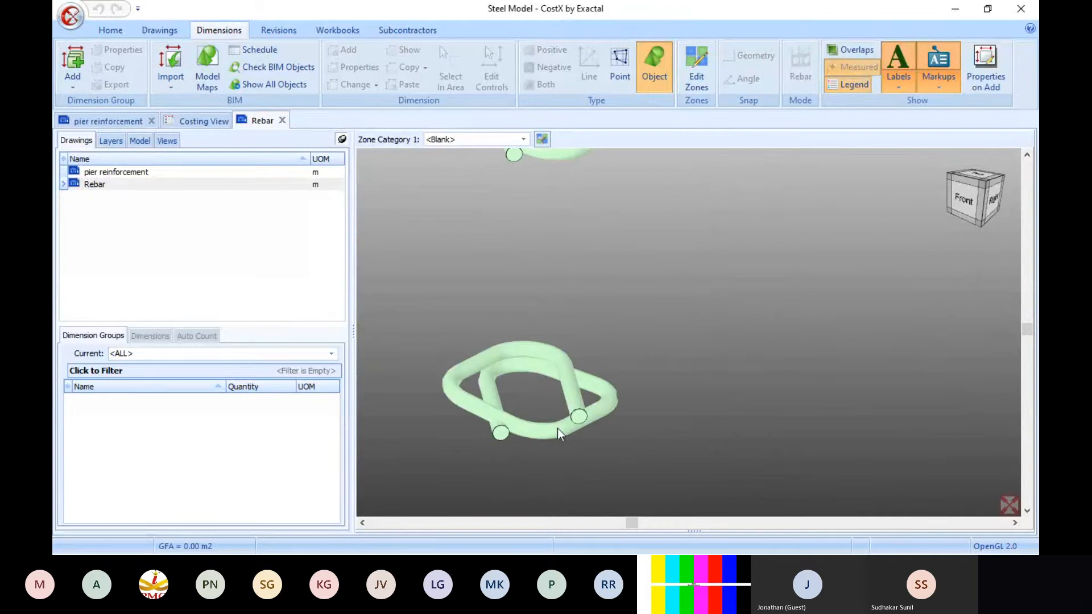
click(557, 429)
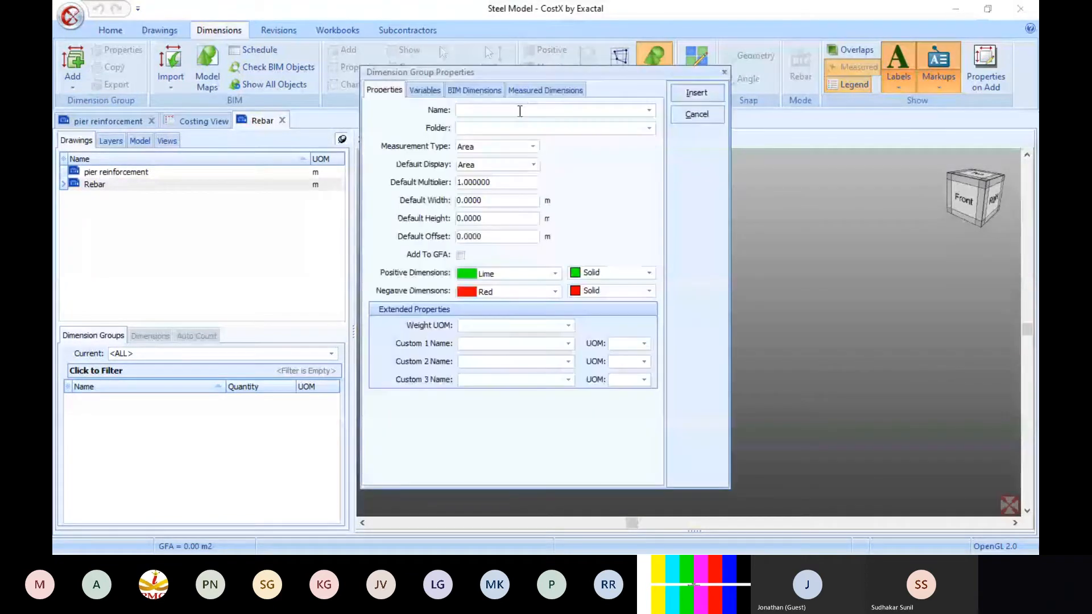
Name a new dimension group Column Stirrup and assign it to the folder Rebar.
text(Column)
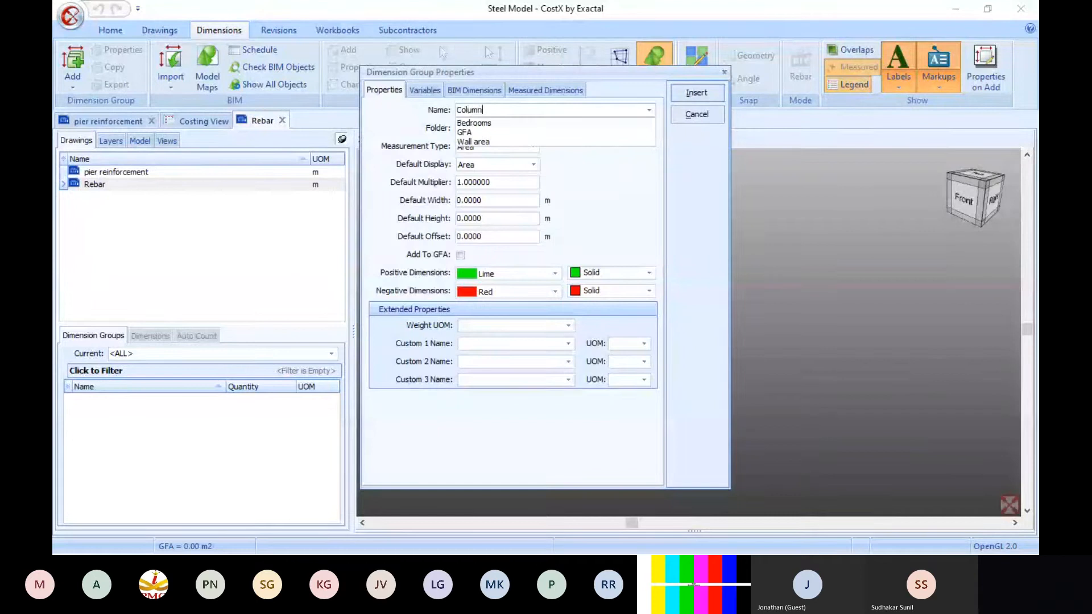
text( Sturri)
key(BackSpace)
key(BackSpace)
key(BackSpace)
text(irrup)
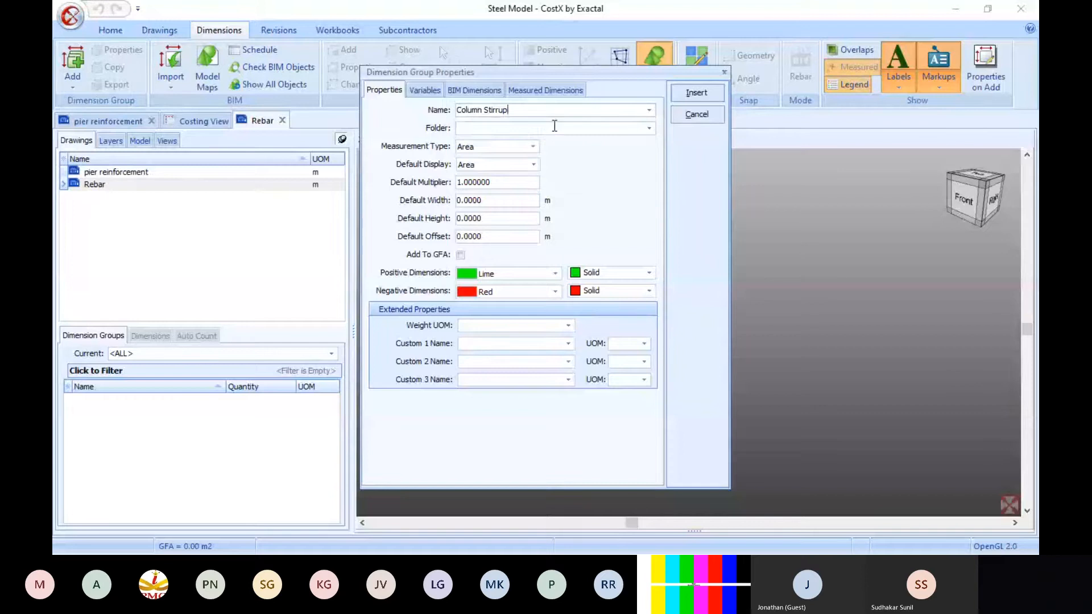
click(554, 126)
text(Rebar)
Set the Column Stirrup group's measurement type to Count, default display to Weight and weight unit to kg.
click(532, 147)
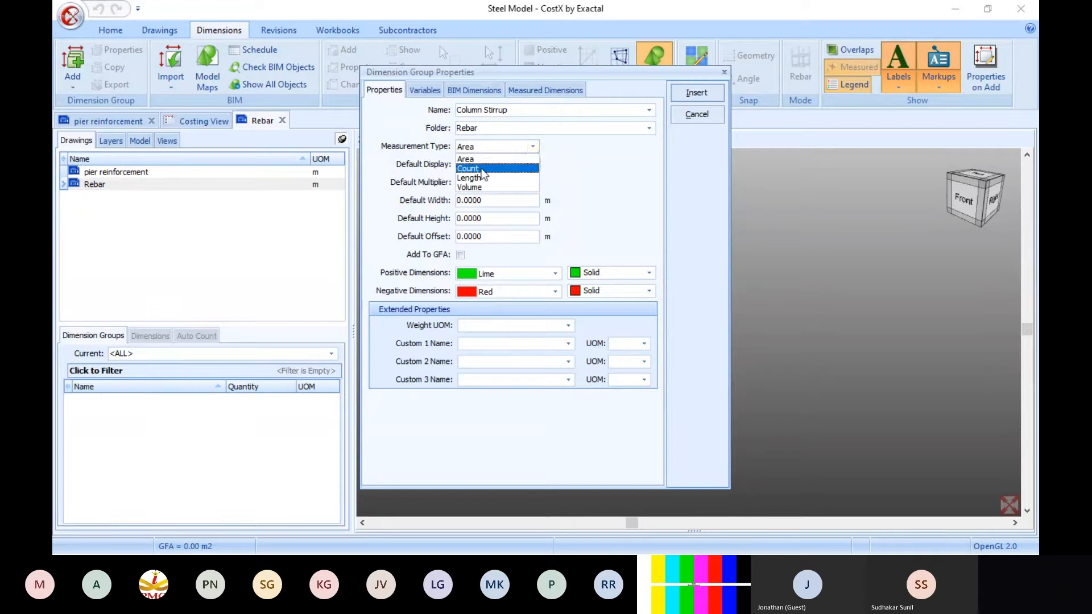
click(524, 168)
click(534, 165)
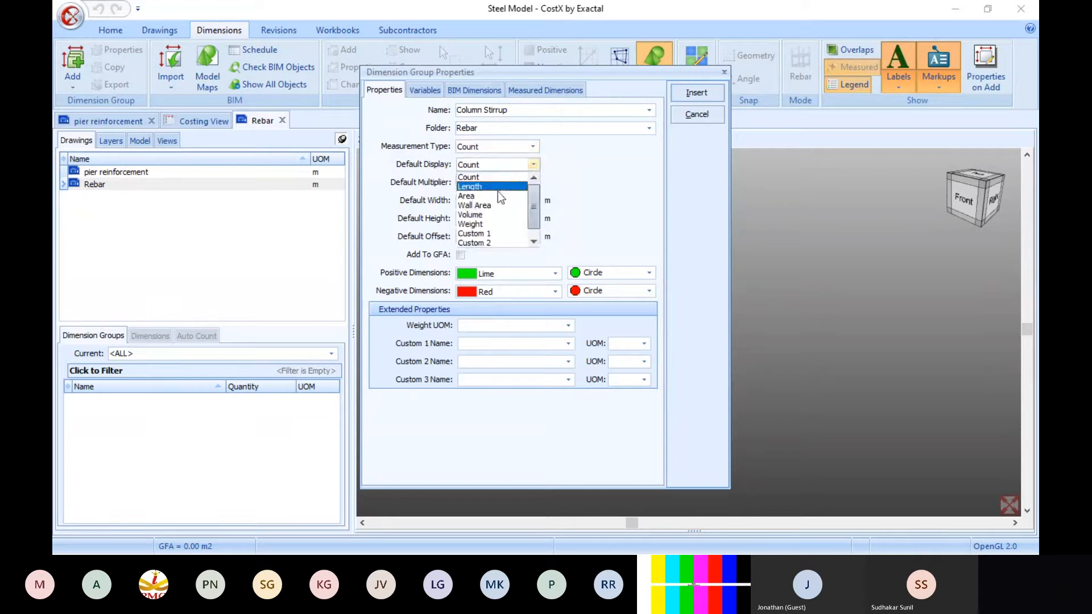
click(483, 225)
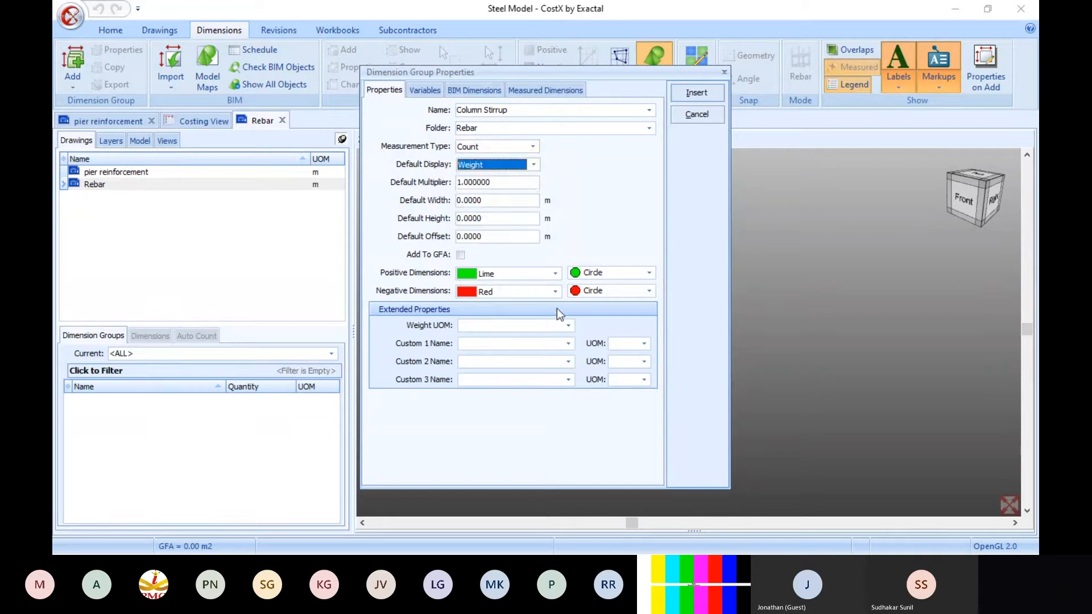
click(569, 326)
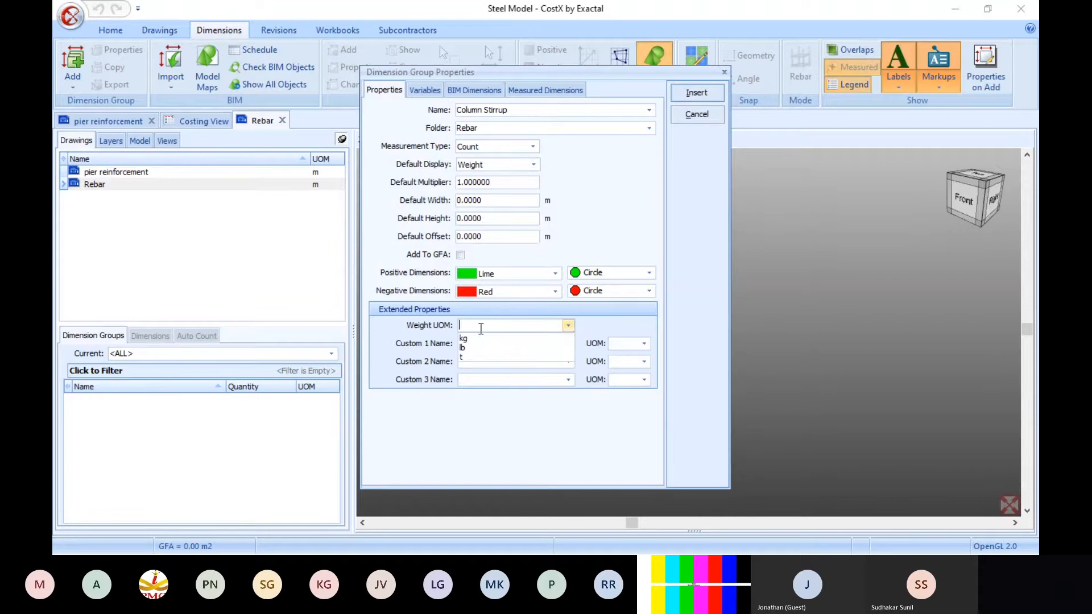
click(470, 339)
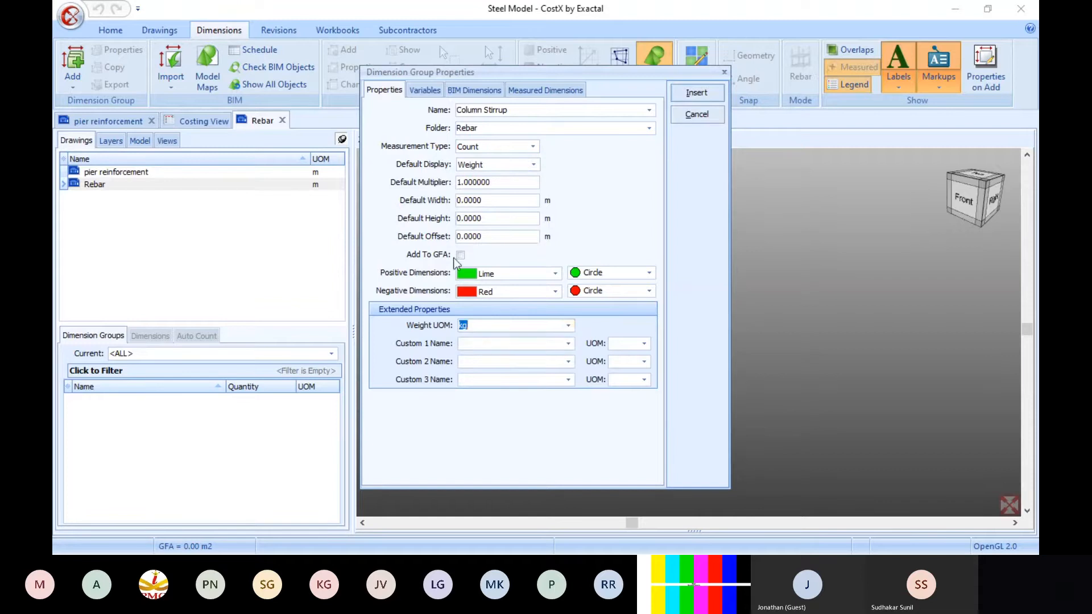
Clear the default Volume and Wall Area formulas from the group's BIM dimension definitions.
click(474, 90)
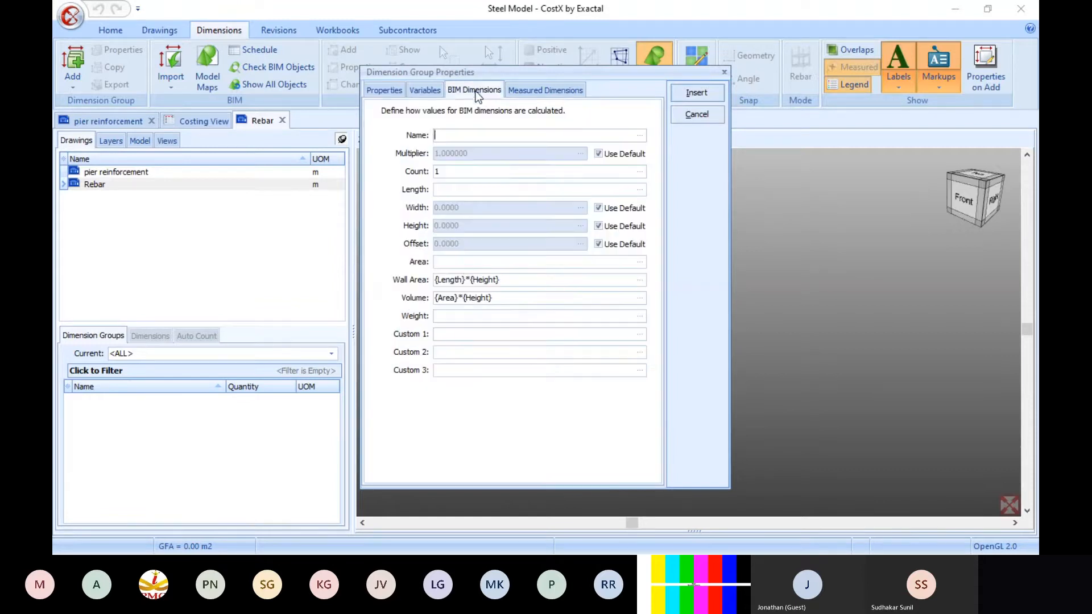
drag(513, 301, 406, 303)
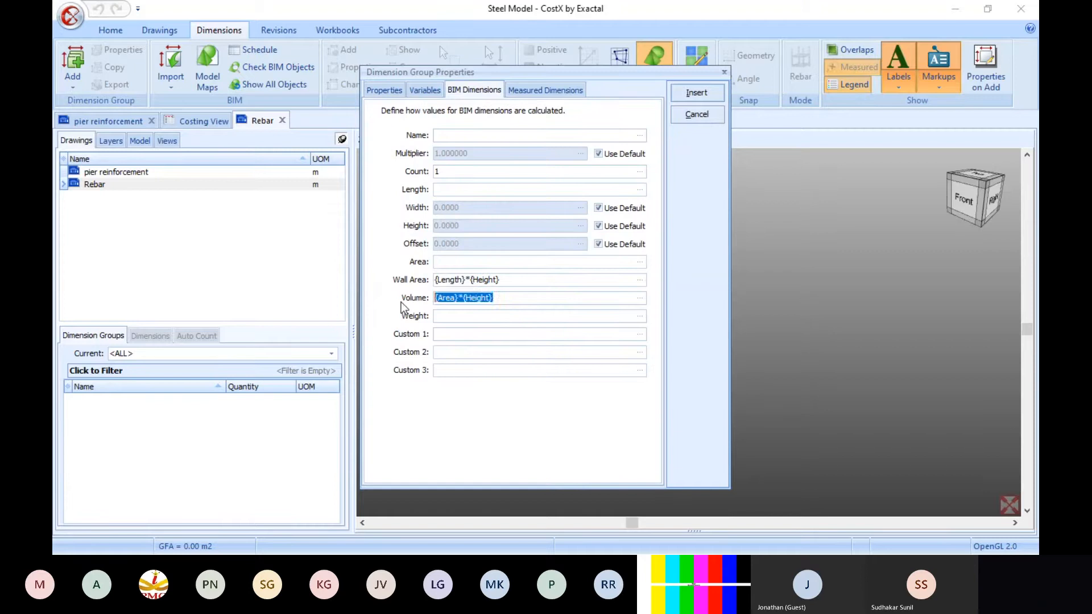
key(Delete)
drag(509, 280, 401, 282)
key(Delete)
Start the BIM Weight expression with ([A]+[B])*2, using the tie's dimension properties A and B.
click(447, 317)
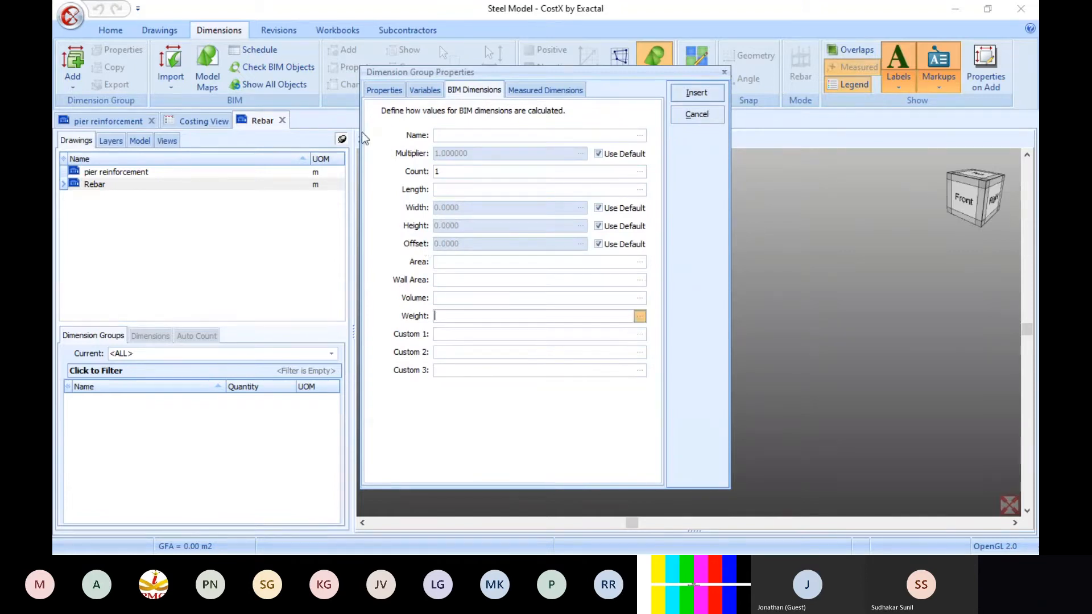
click(639, 317)
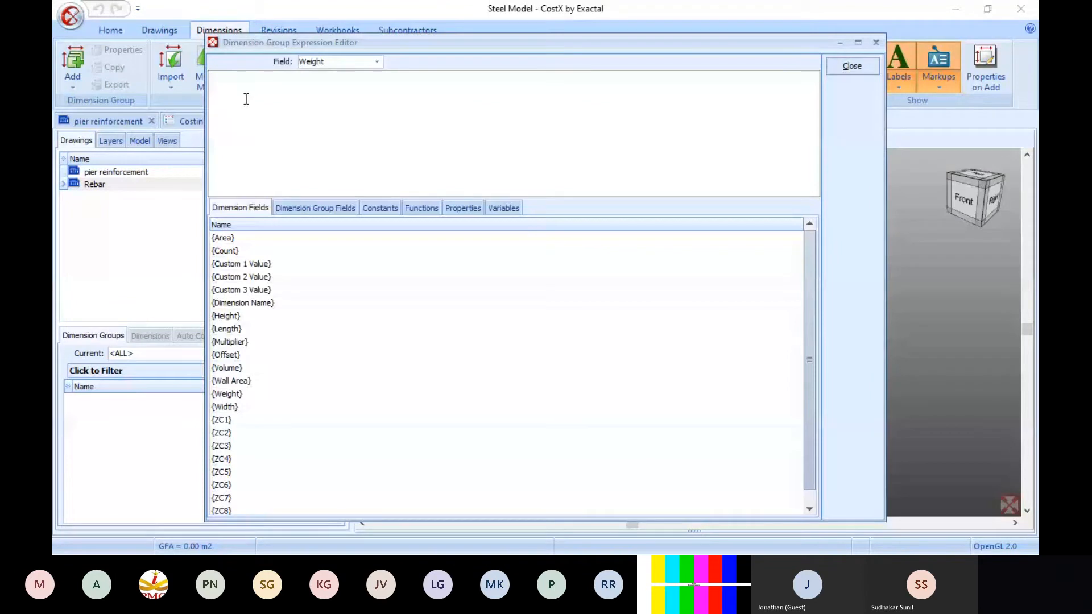
click(465, 208)
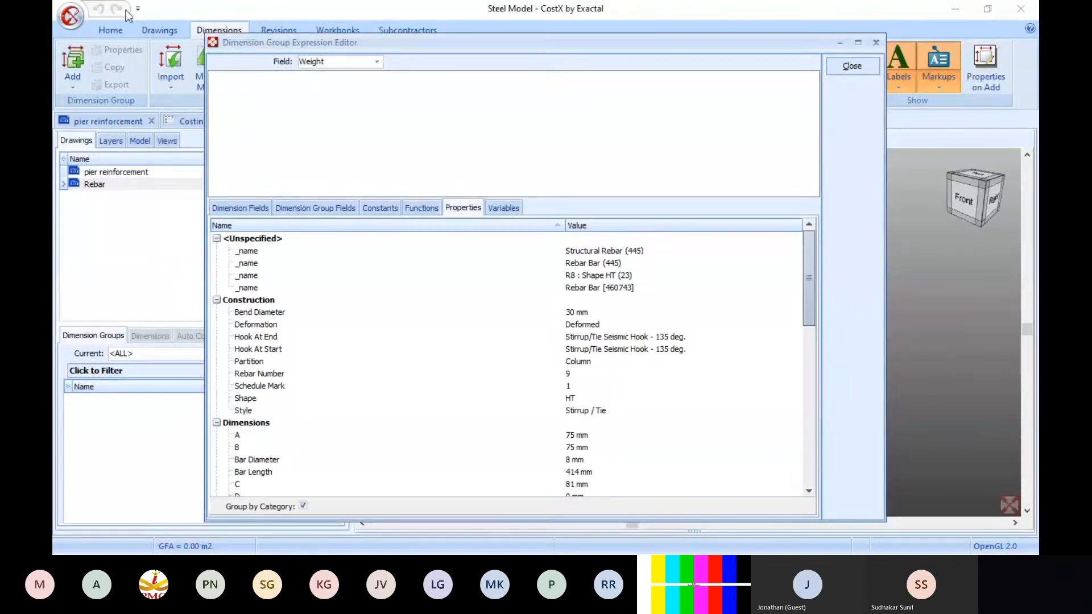
click(219, 76)
text(()
click(559, 433)
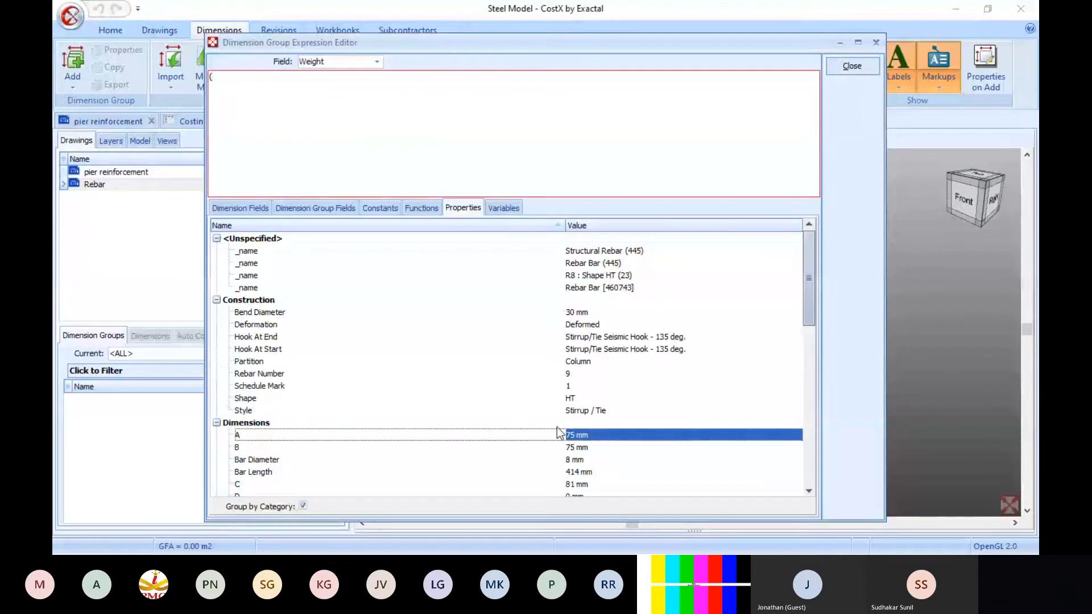
scroll(559, 433, down, 2)
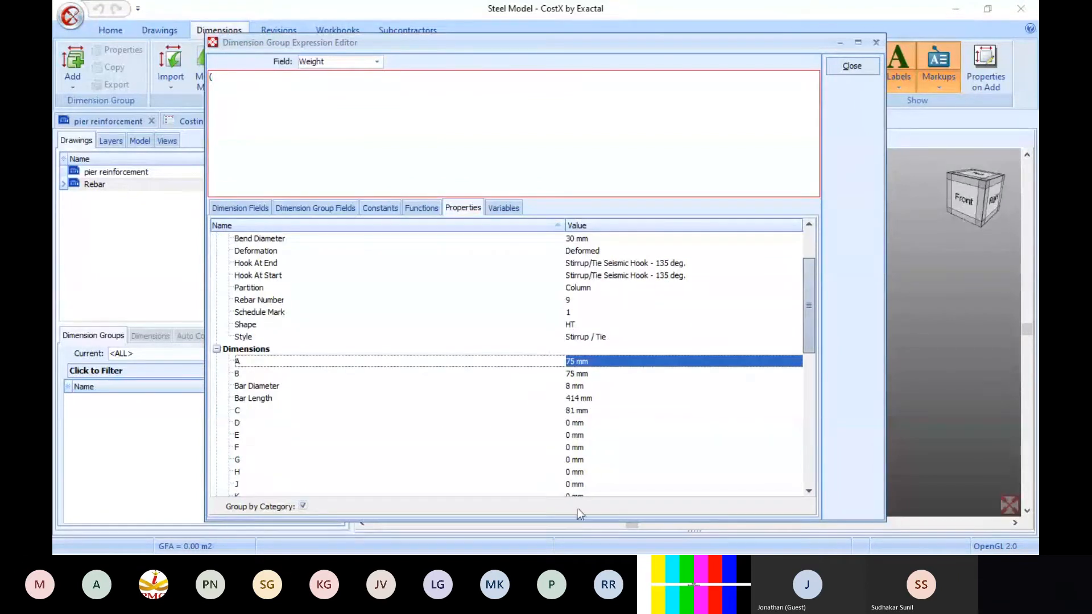
click(244, 83)
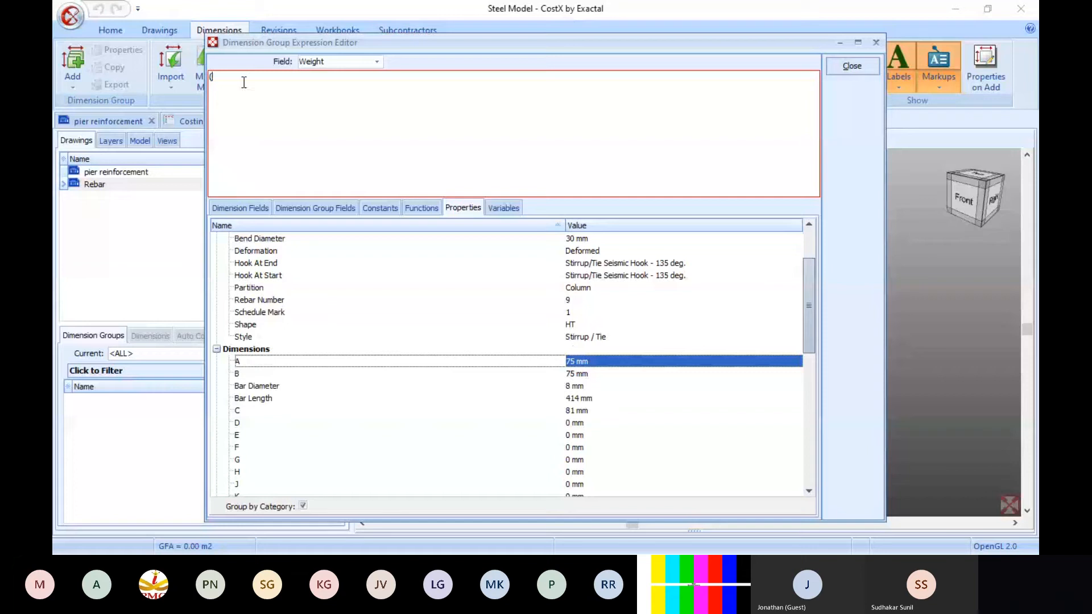
double_click(569, 363)
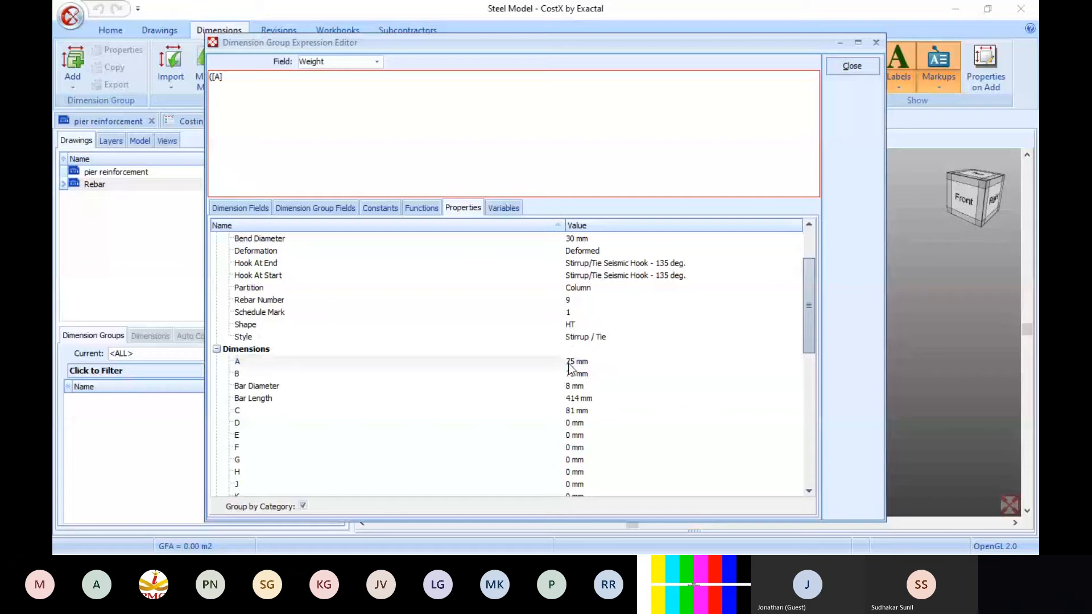
text(+)
double_click(580, 376)
text())
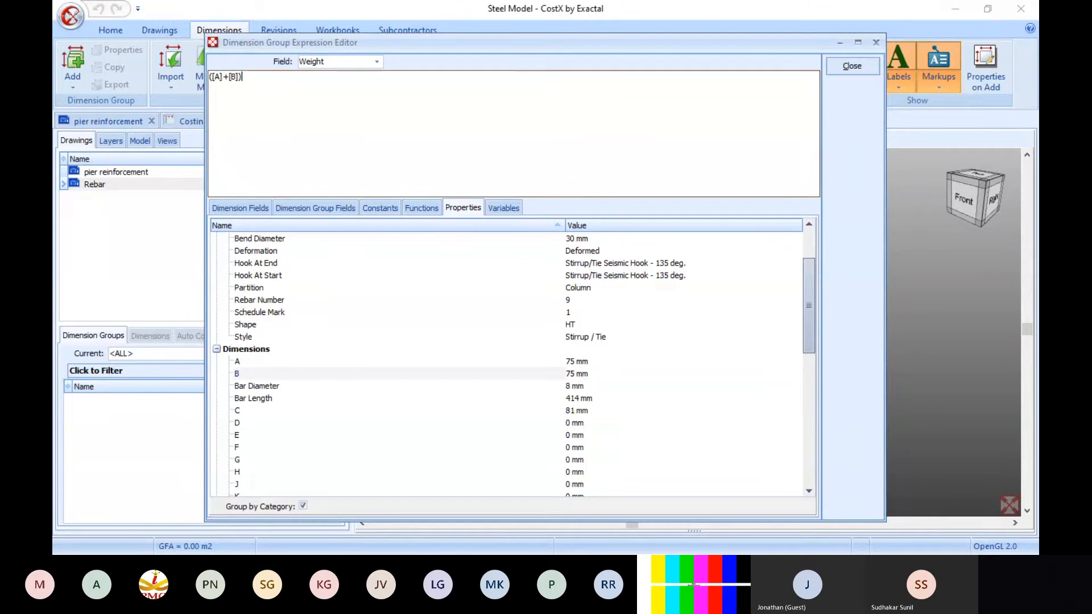
text(*2)
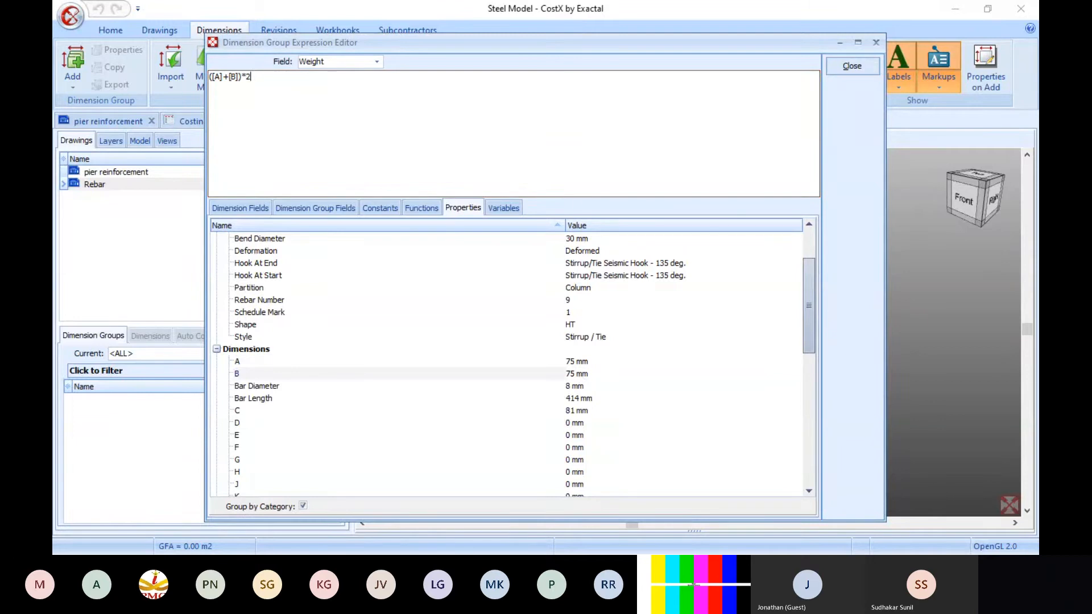
Enclose the Weight expression in parentheses and add twice dimension C, making it (([A]+[B])*2)+2*[C].
text())
click(211, 77)
text(()
text(+)
text(2*)
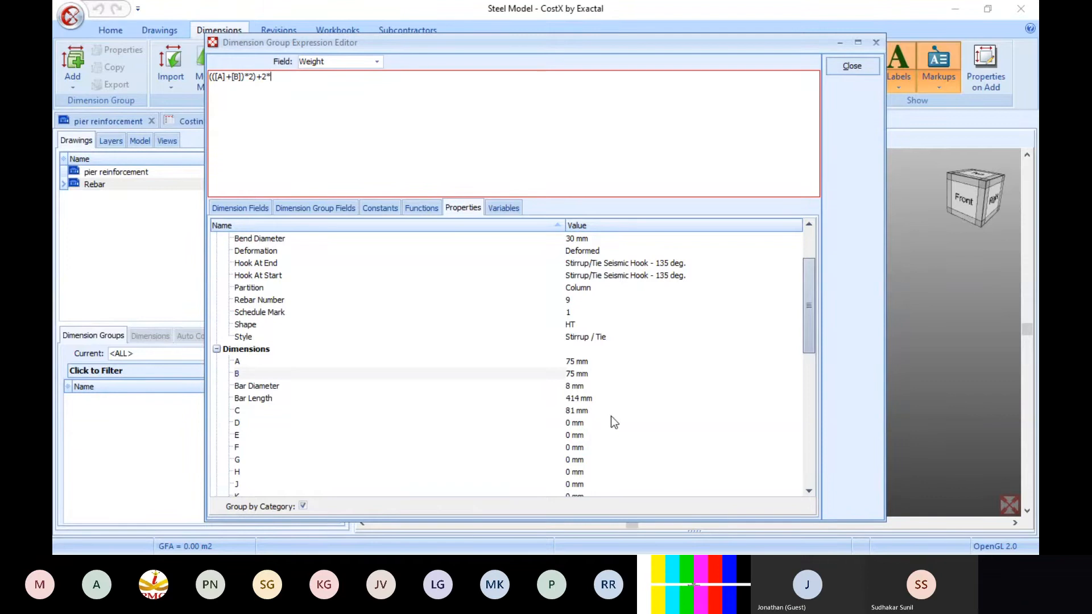
double_click(585, 411)
click(584, 412)
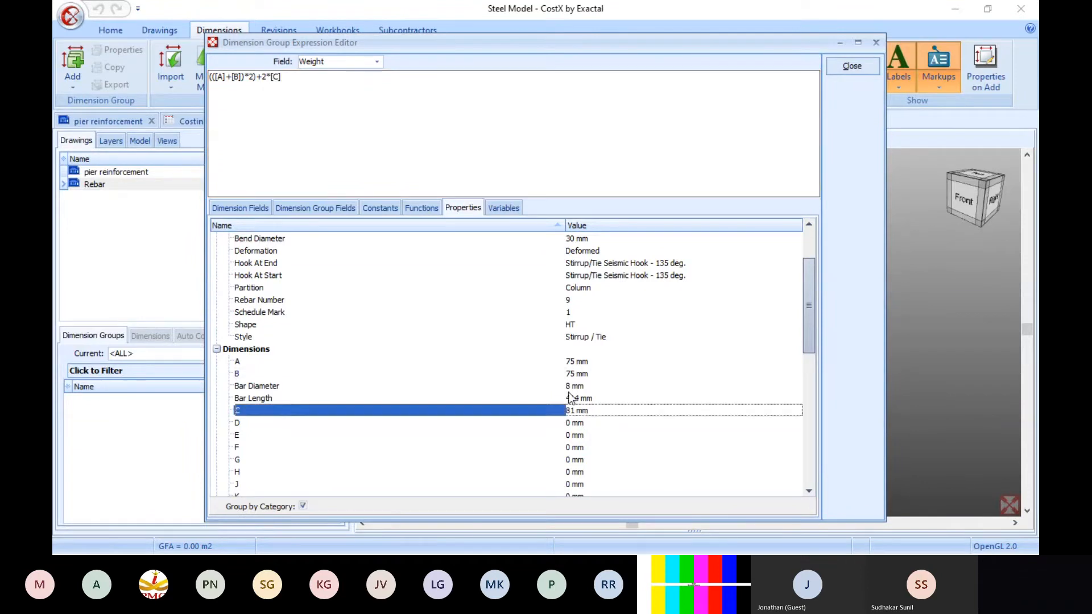
Subtract 4*[Bend Diameter] in the Weight expression and enclose the whole length formula in parentheses.
scroll(609, 344, up, 2)
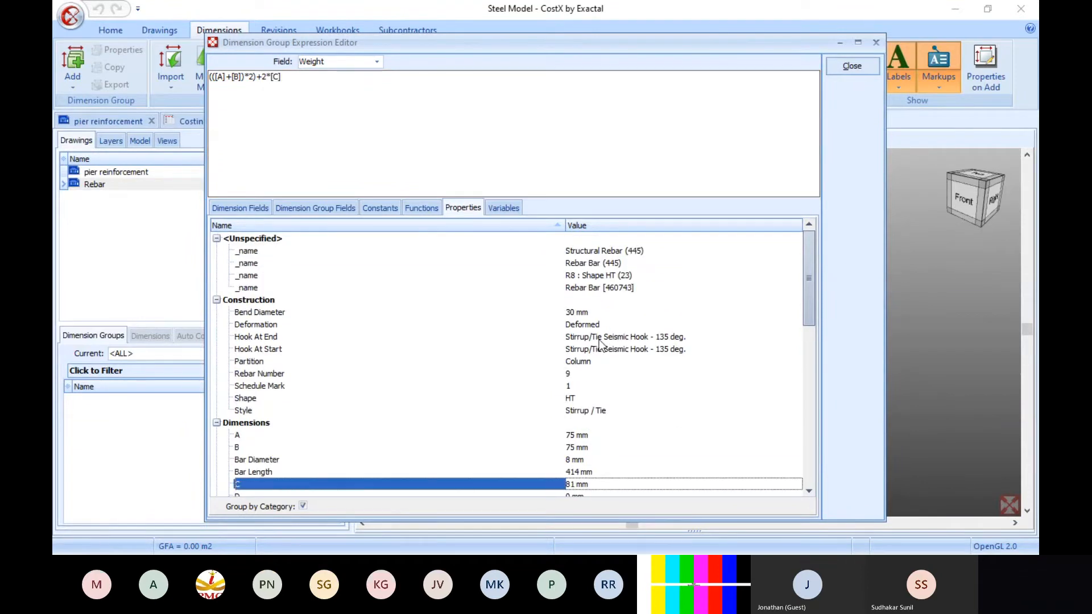
click(569, 314)
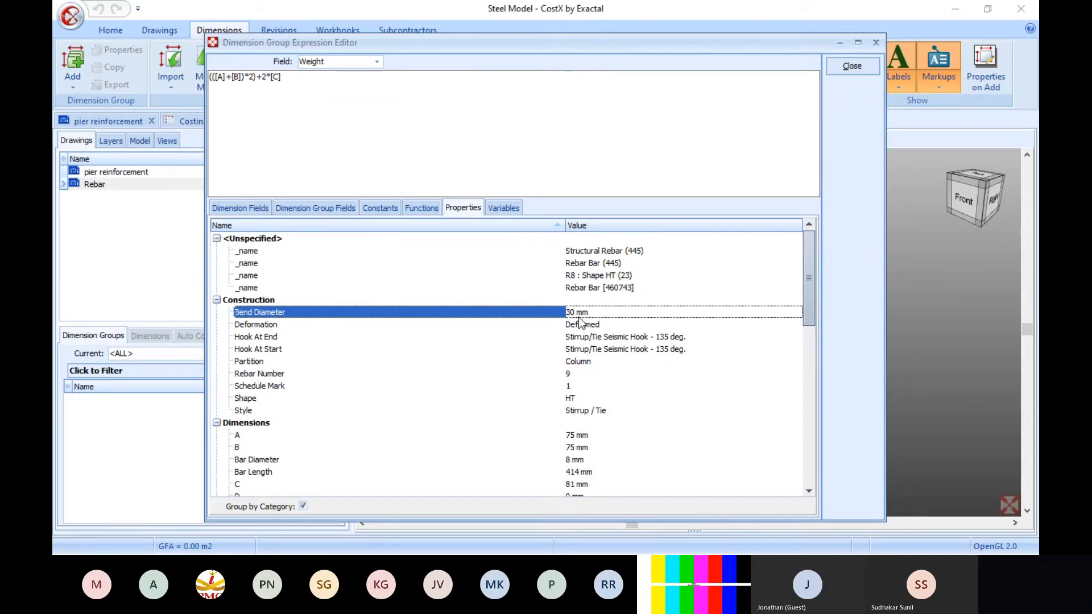
click(302, 89)
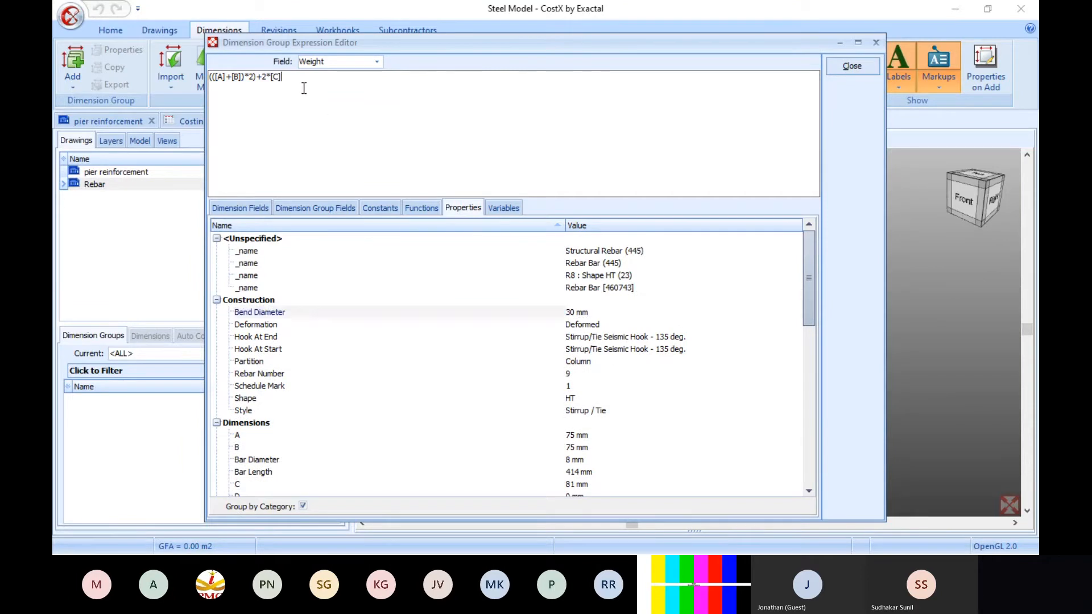
text(-4*)
double_click(576, 314)
text())
click(210, 76)
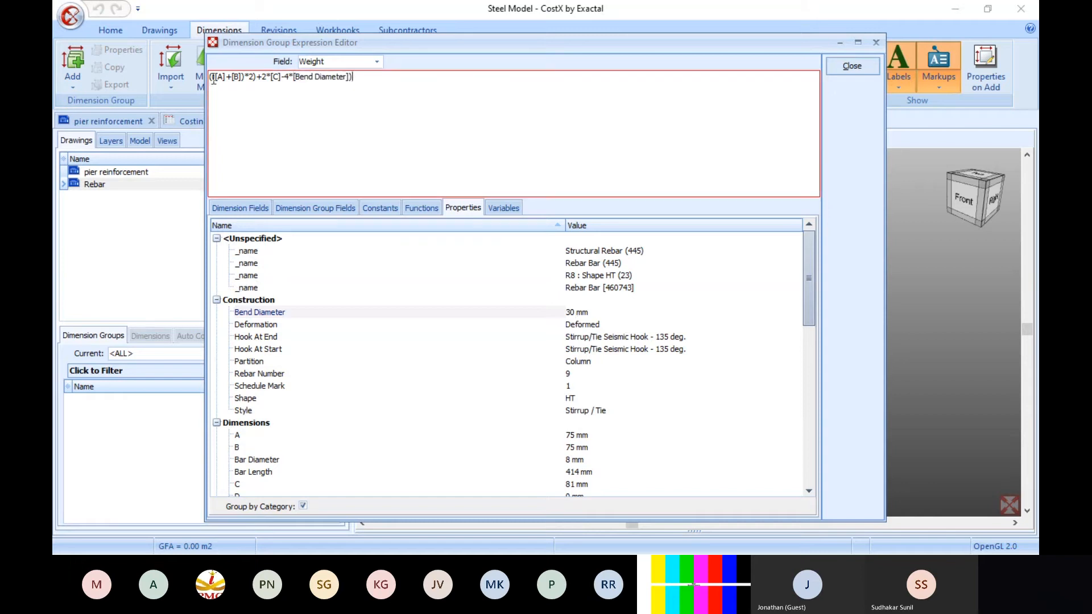
text(()
click(427, 78)
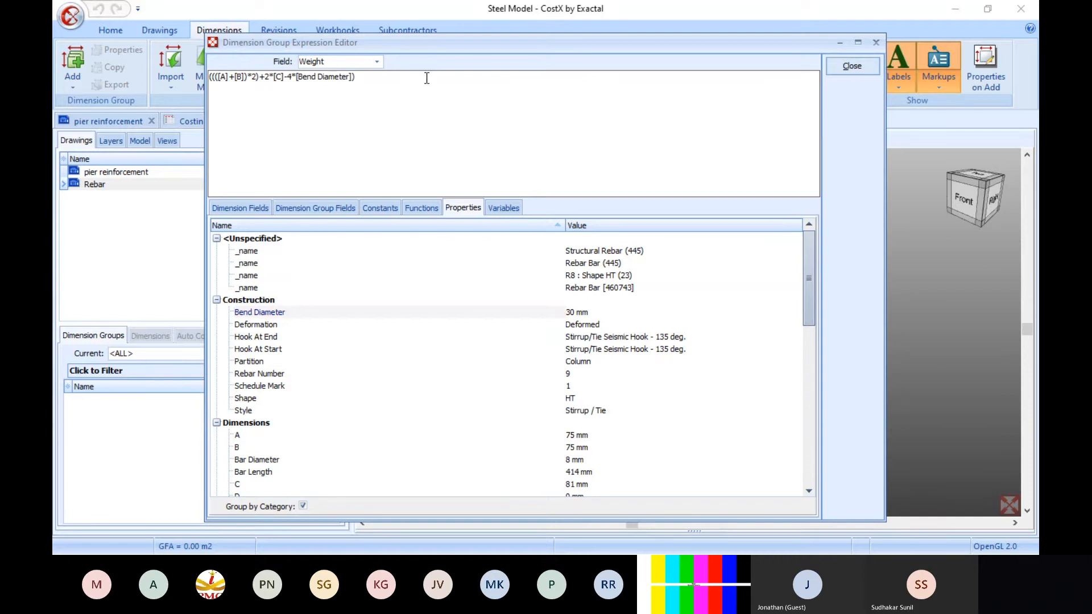
Multiply the Weight expression by the 8mm TMT Bar constant, 0.395 kg/m.
text(*)
click(380, 208)
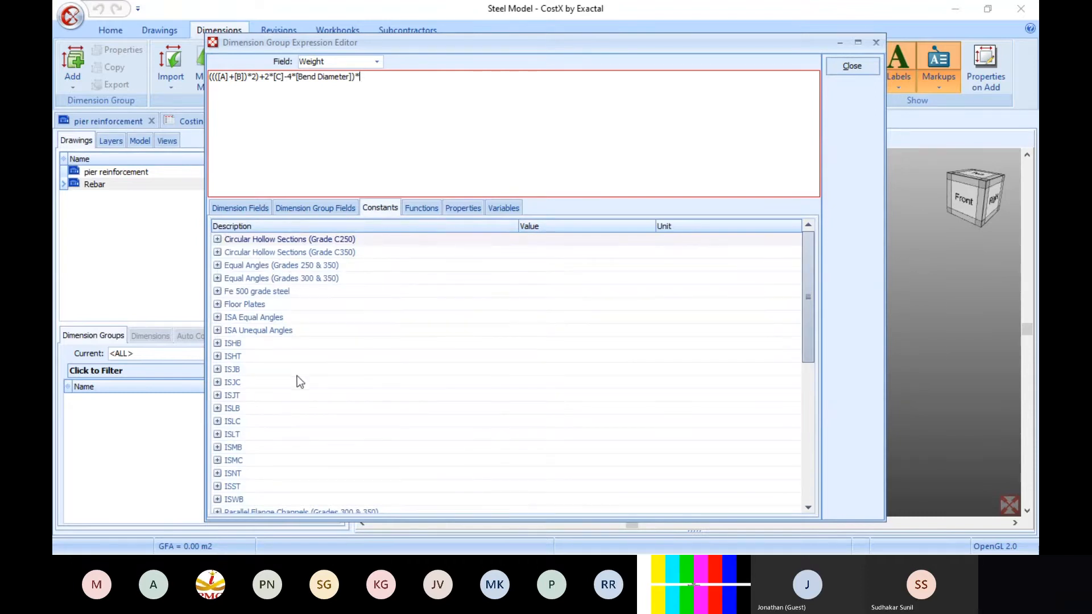
click(270, 405)
scroll(270, 404, down, 4)
scroll(270, 403, down, 4)
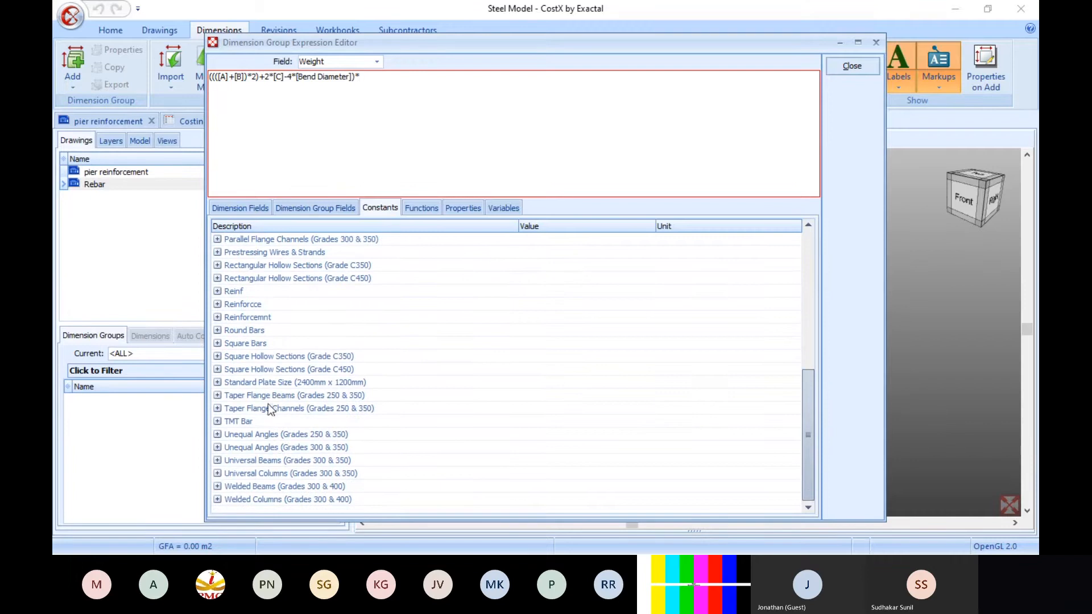
click(217, 421)
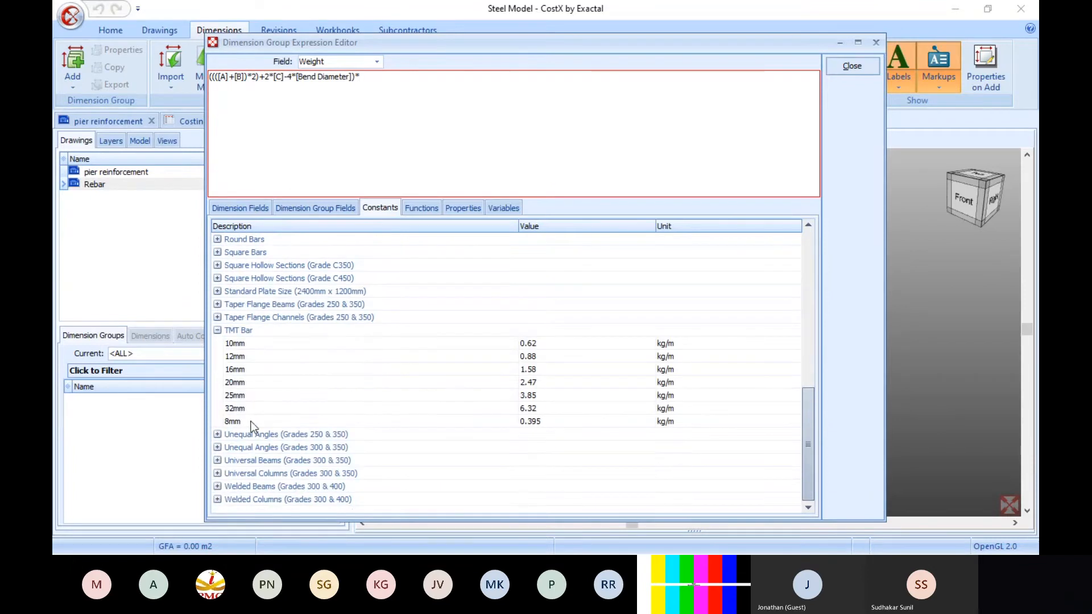
double_click(528, 422)
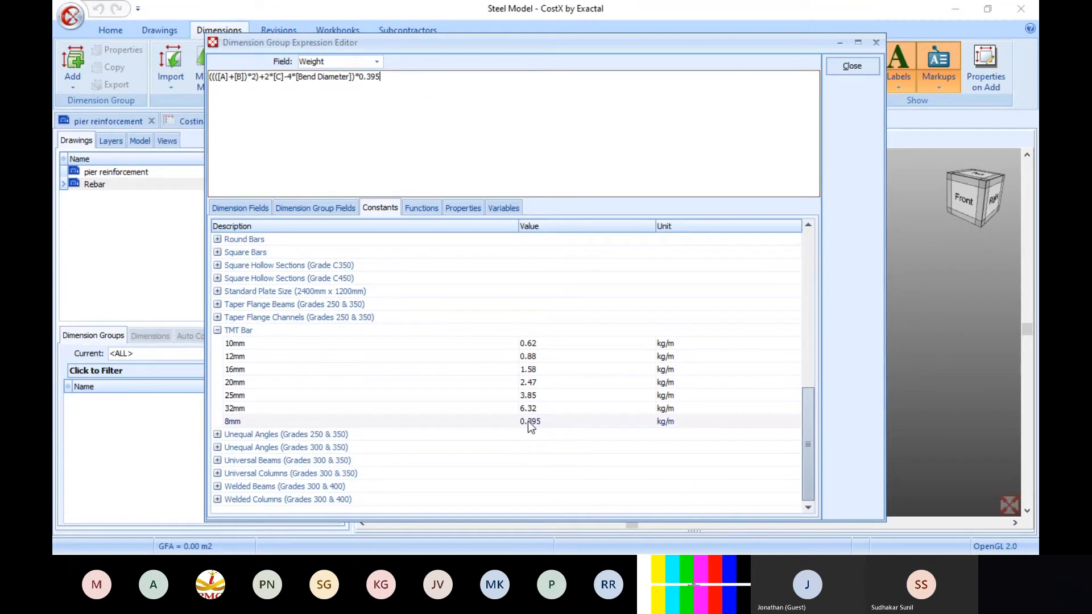
Close the expression editor, insert the Column Stirrup dimension group and make it the current group.
click(834, 69)
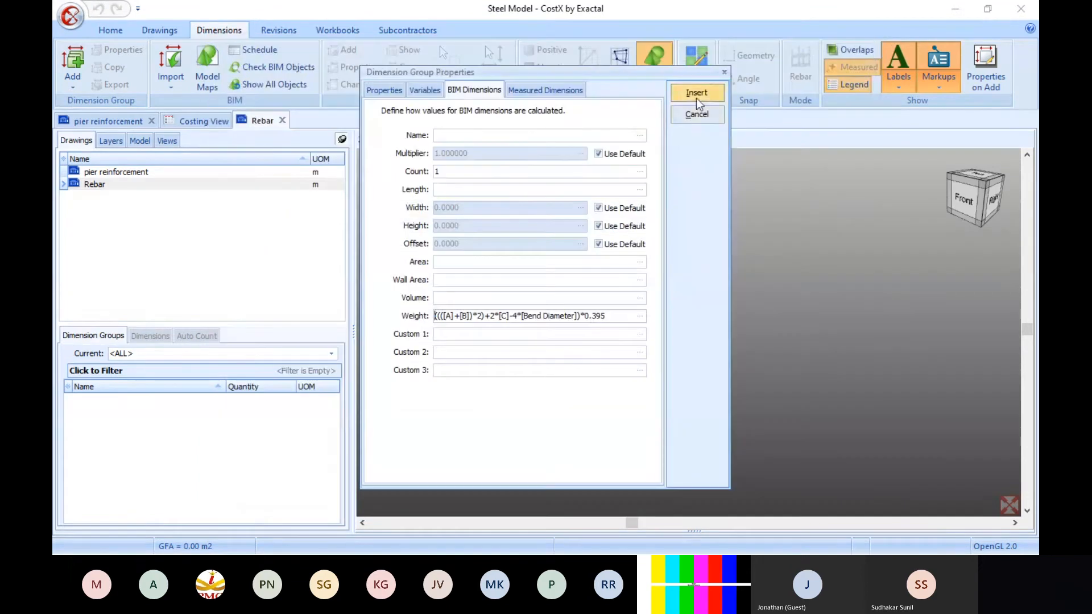
click(696, 98)
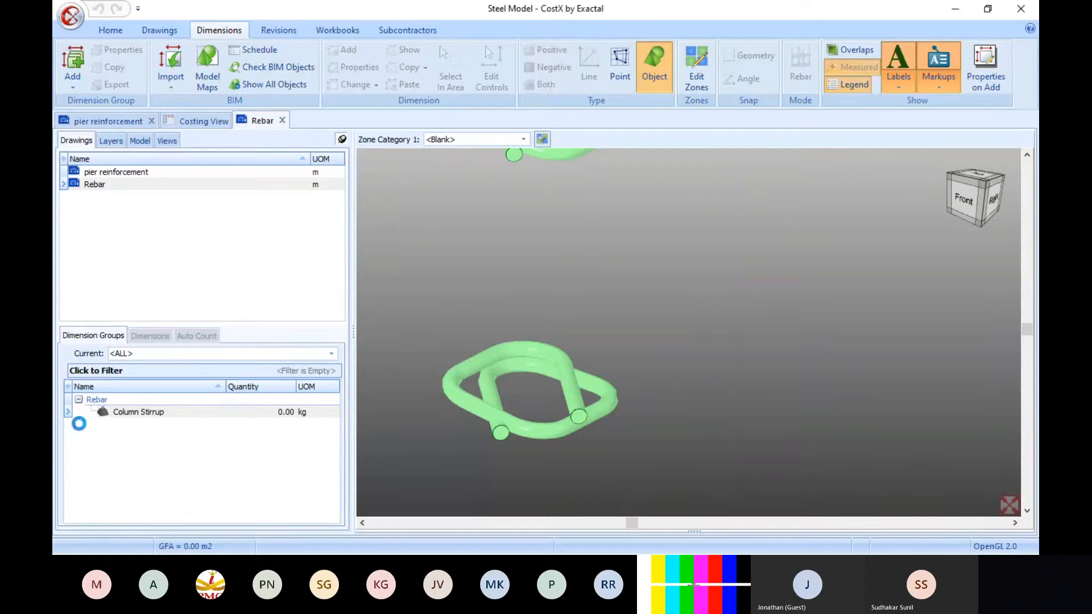
click(128, 417)
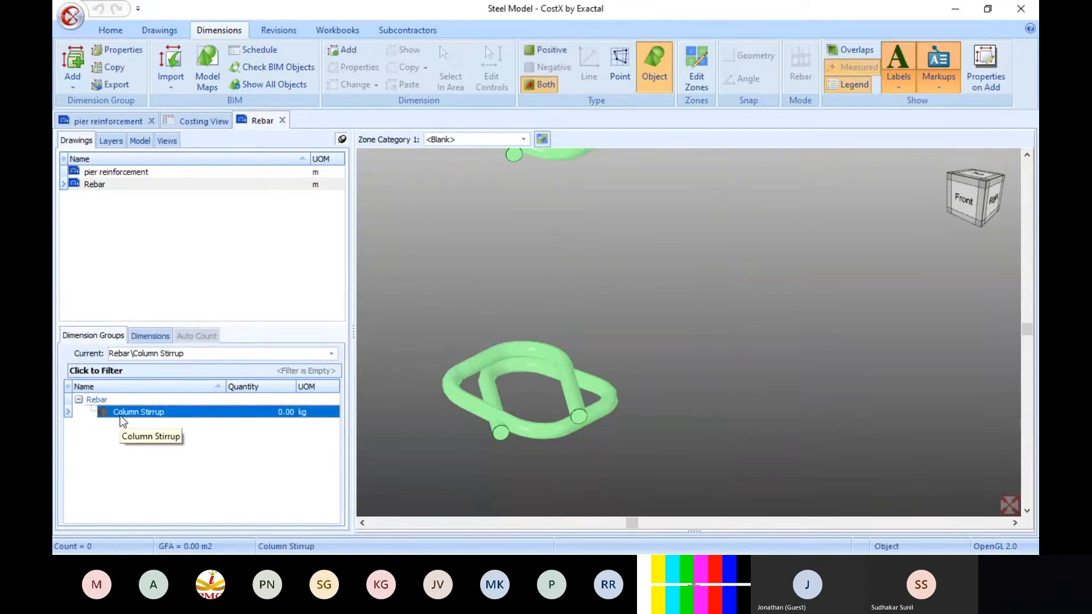
Import all R8 : Shape HT rebar objects from the model into the Column Stirrup dimension group.
scroll(538, 361, down, 2)
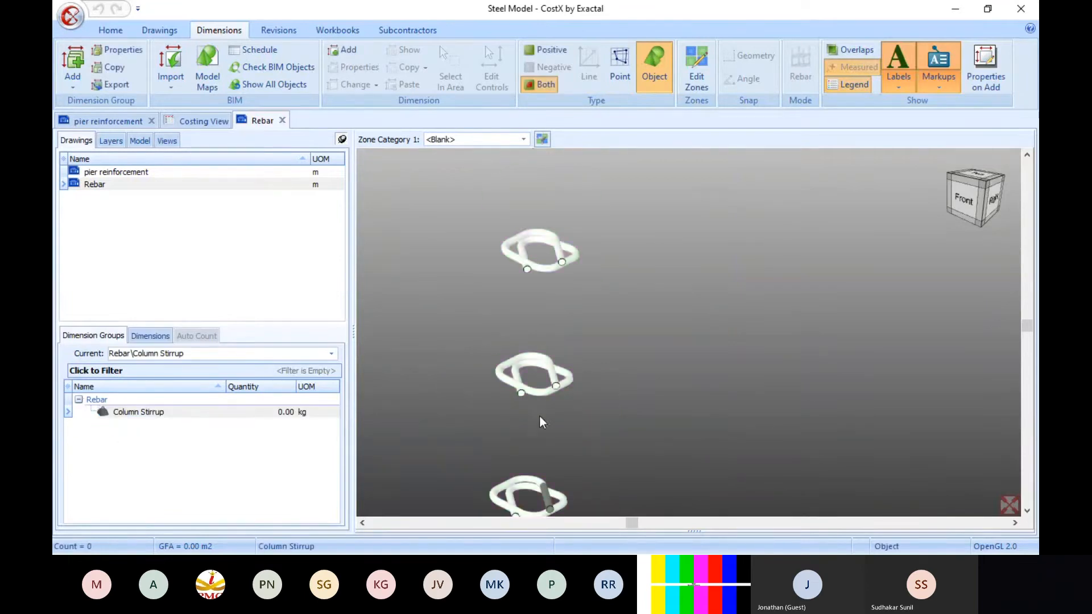
scroll(539, 416, up, 3)
scroll(547, 371, down, 5)
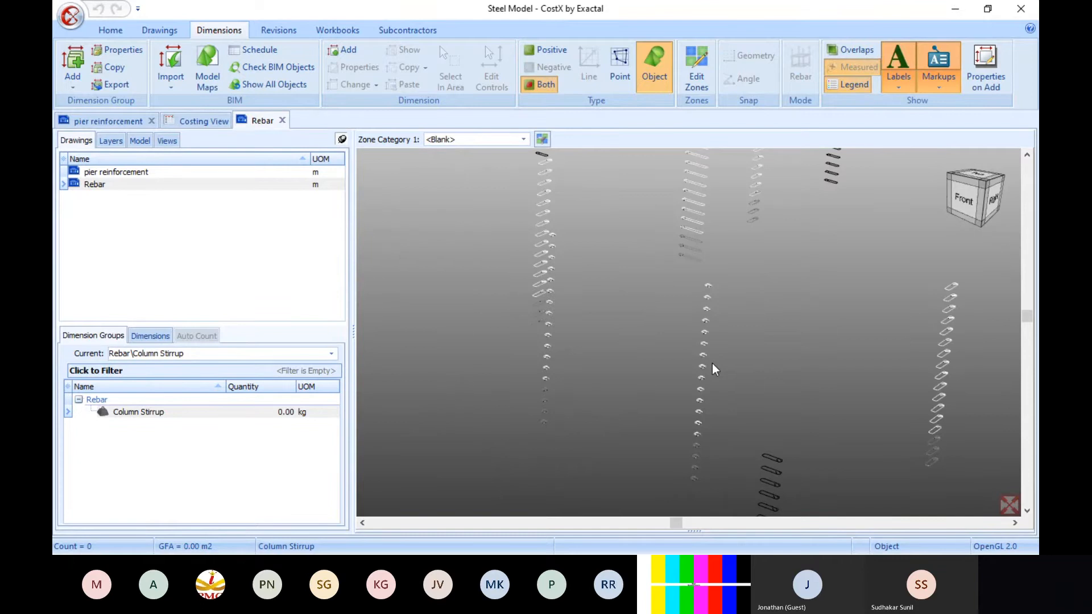
scroll(626, 336, up, 3)
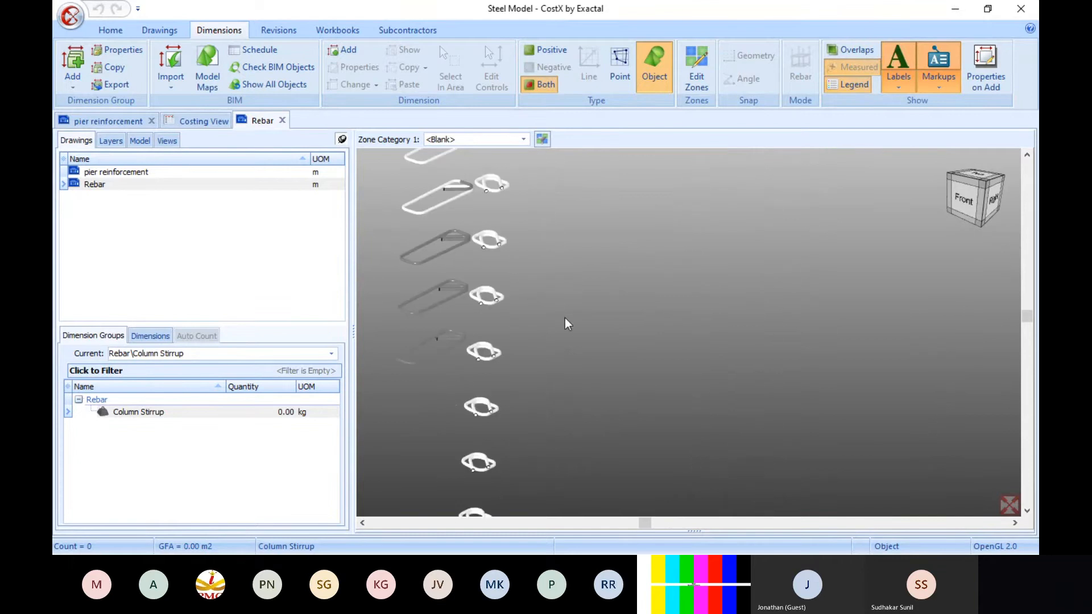
right_click(484, 360)
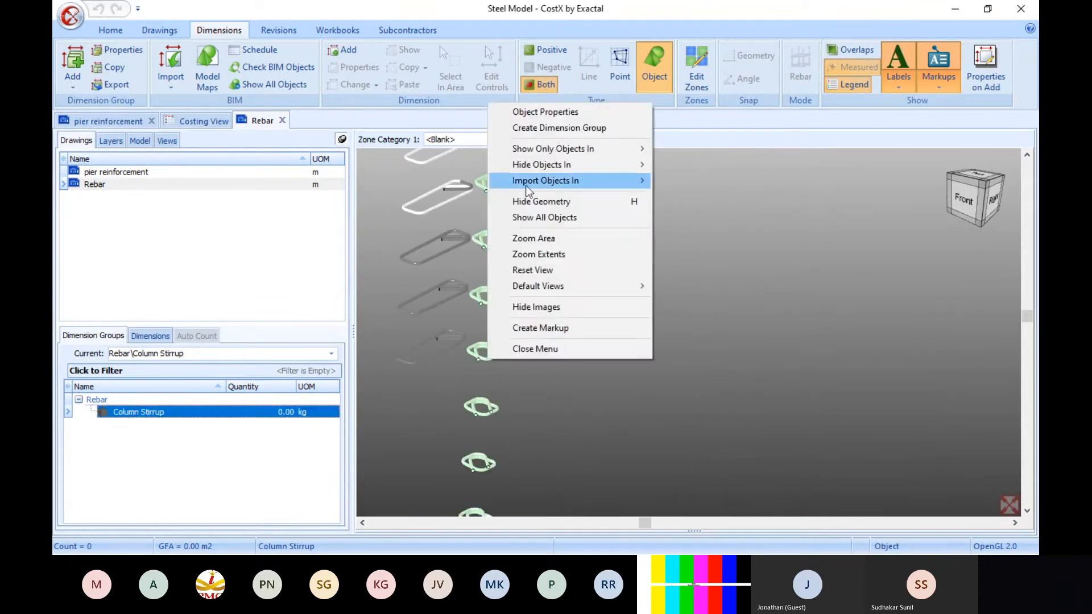
mouse_move(525, 186)
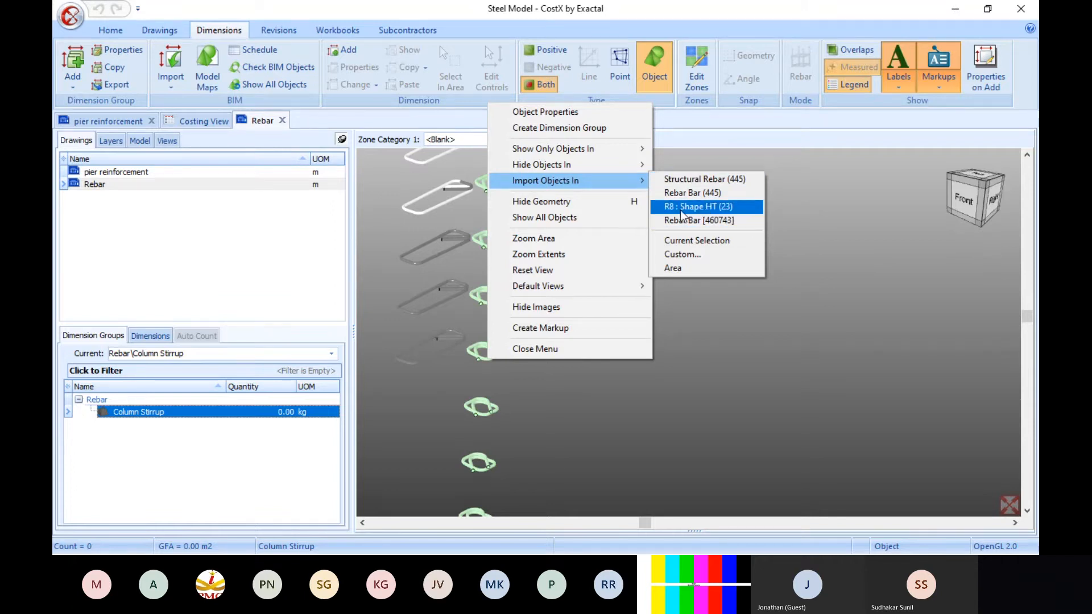
click(731, 209)
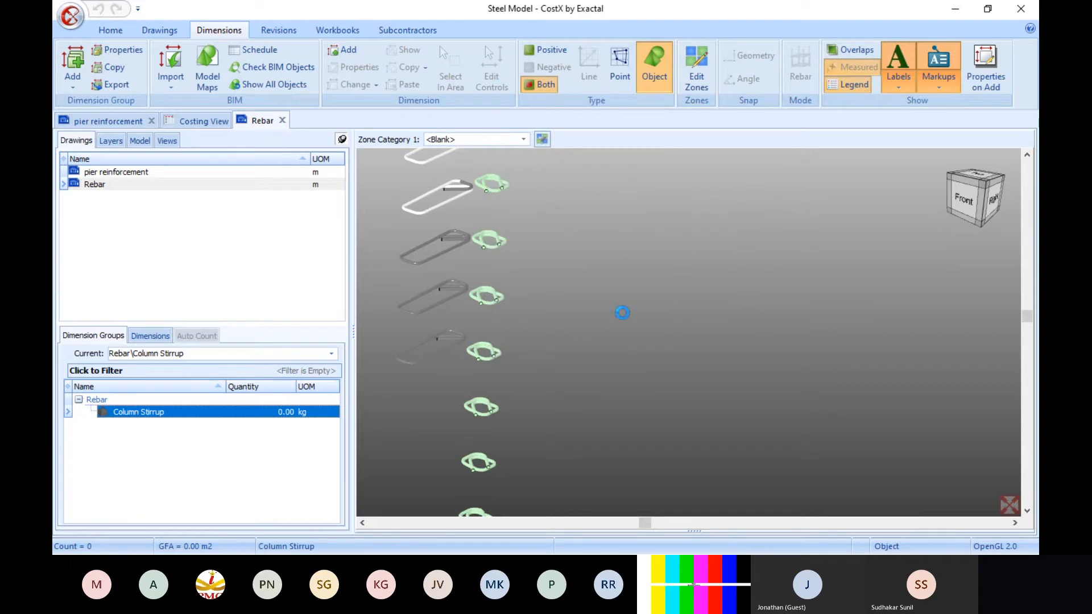
Examine the Column Stirrup group's total weight and the weights of individual stirrup dimensions in the model.
scroll(623, 314, down, 8)
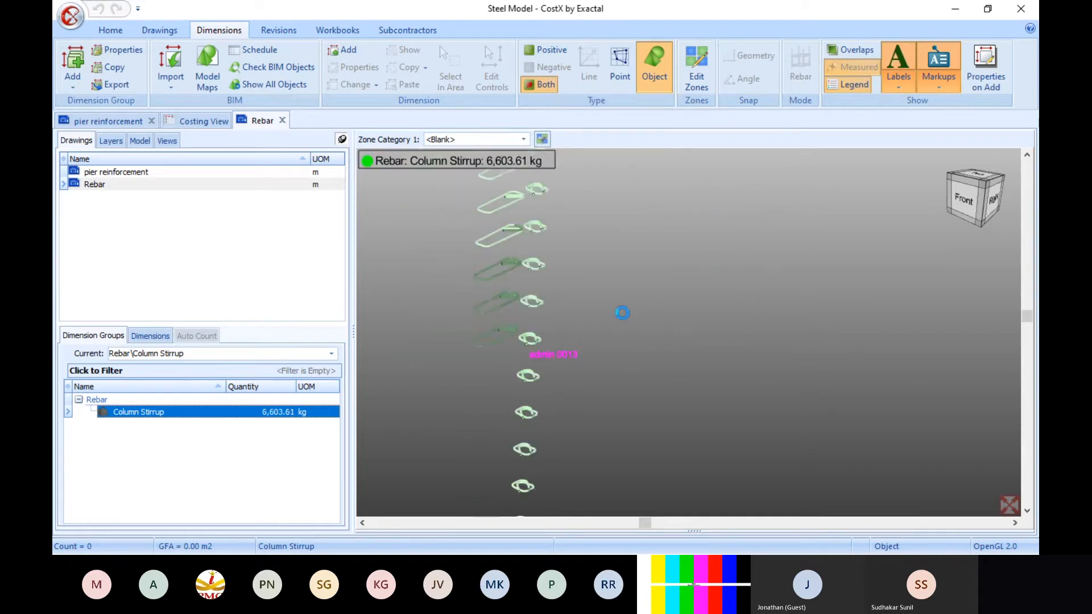
scroll(595, 318, down, 3)
click(247, 414)
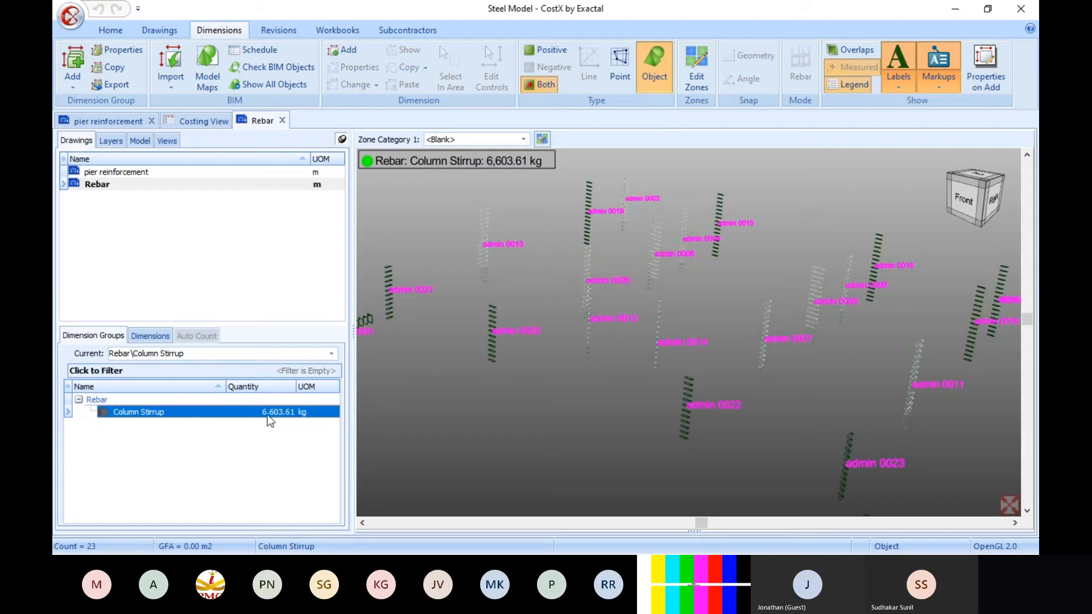
mouse_move(267, 414)
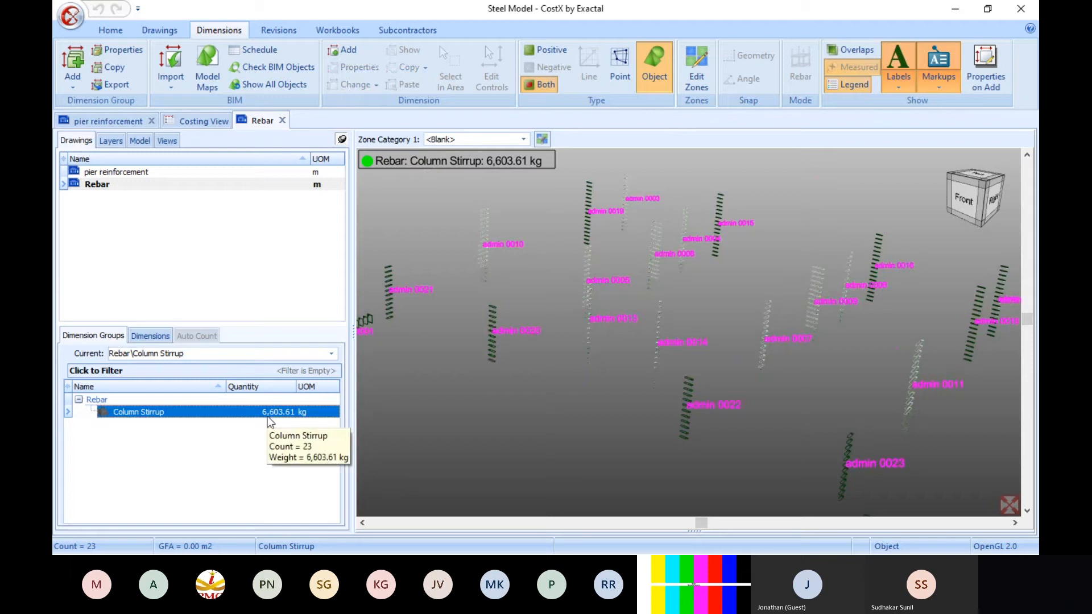
click(576, 357)
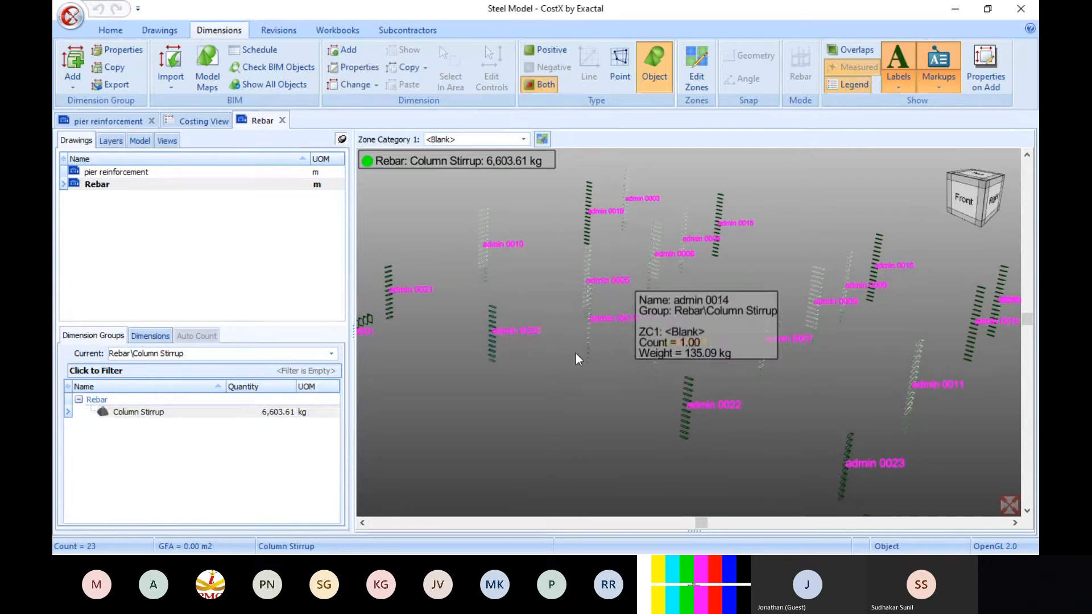
scroll(576, 353, down, 4)
scroll(609, 393, up, 4)
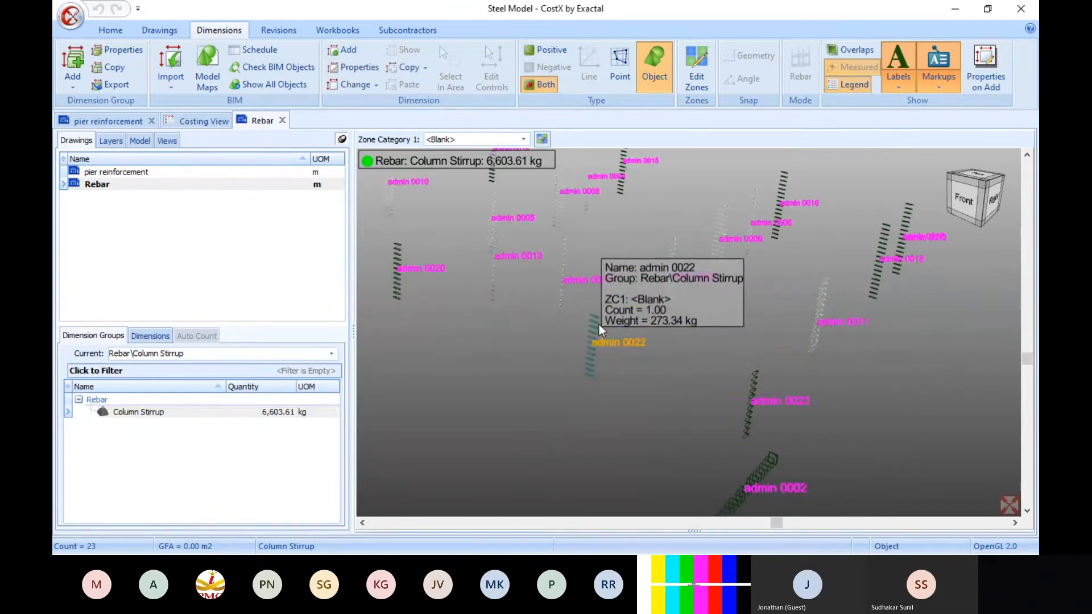
scroll(600, 328, up, 2)
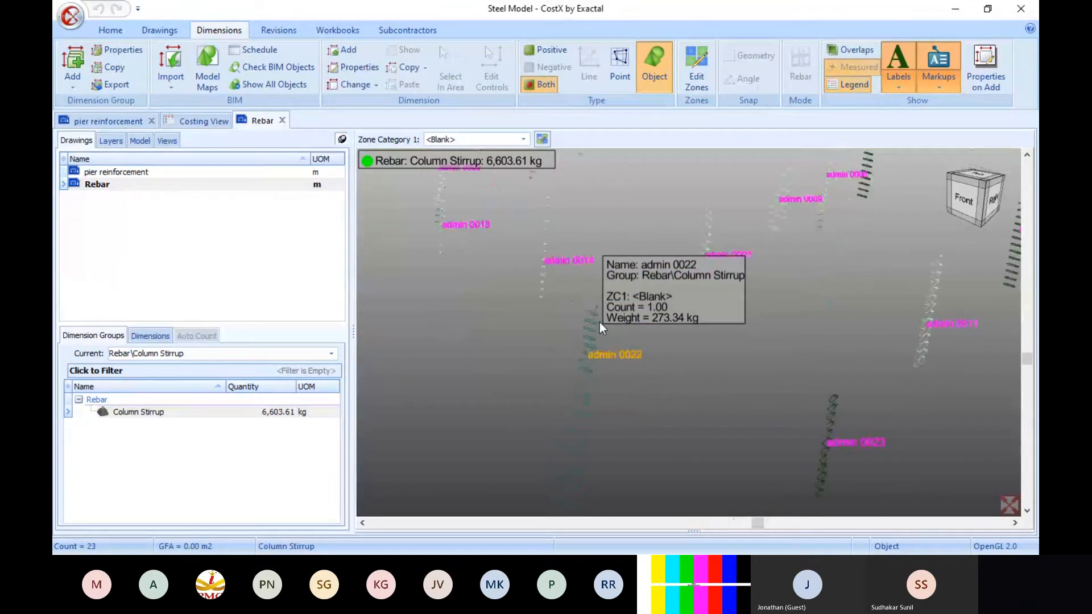
click(599, 322)
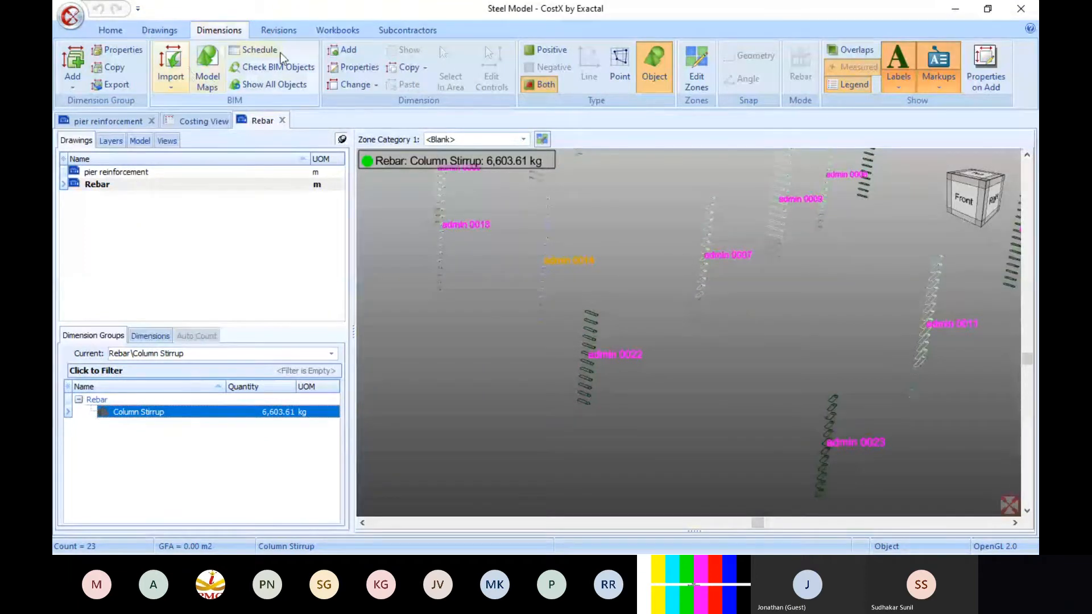
Show all model objects again and bring the whole building into view.
click(282, 86)
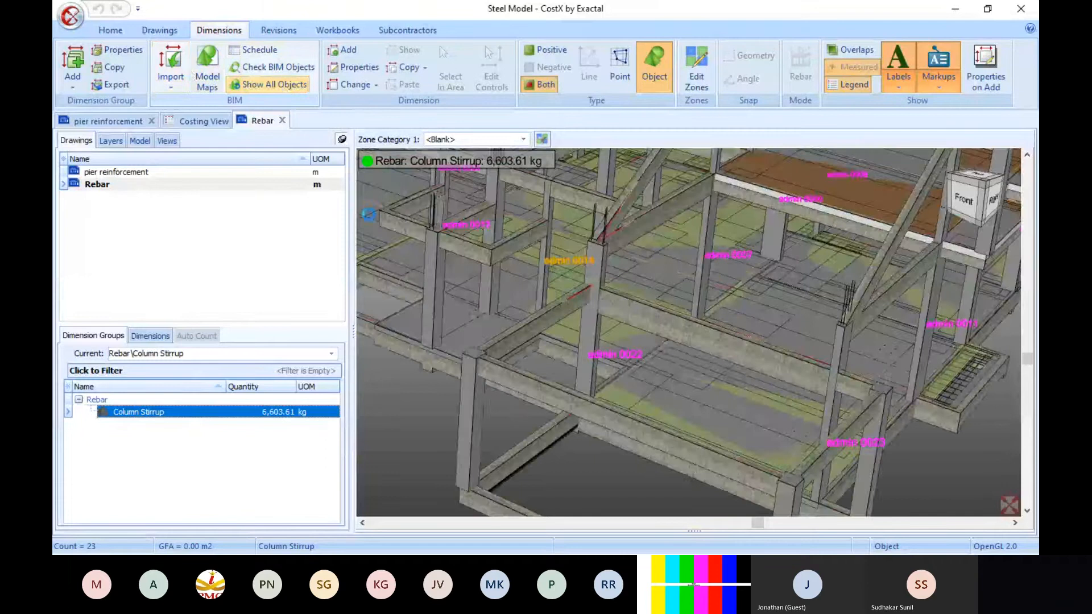
scroll(675, 334, down, 5)
scroll(550, 294, up, 4)
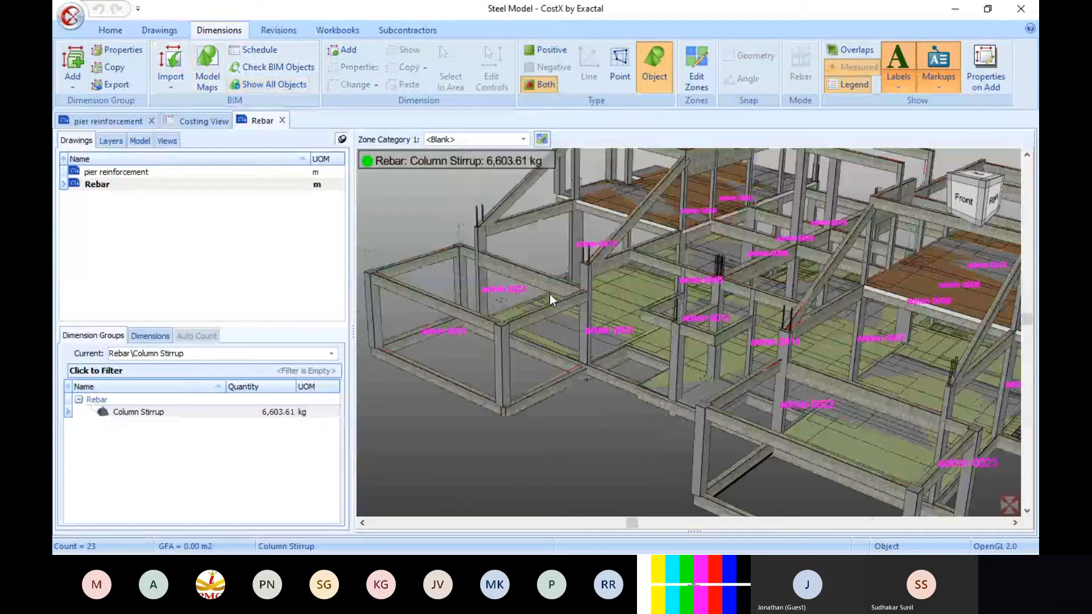
scroll(550, 293, down, 5)
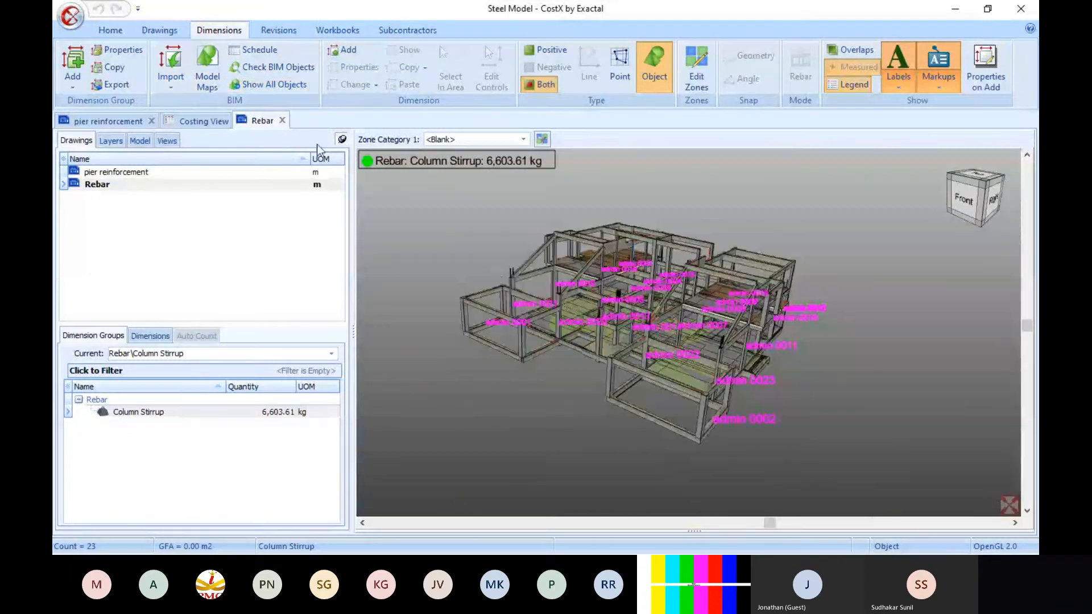
Insert a new global model map named Model template 1 with shared editing access.
click(206, 80)
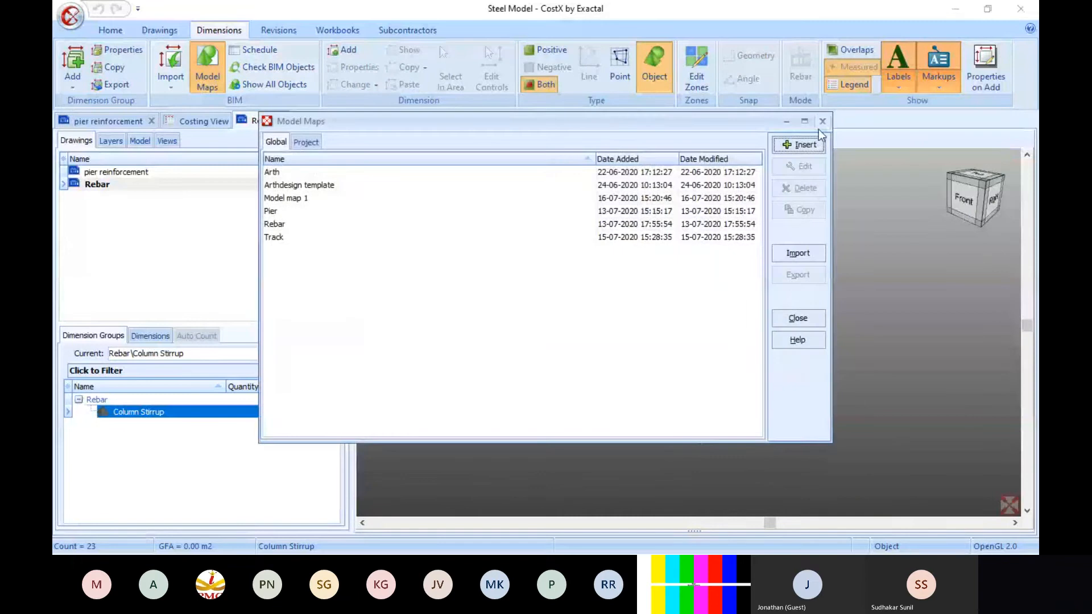
click(813, 148)
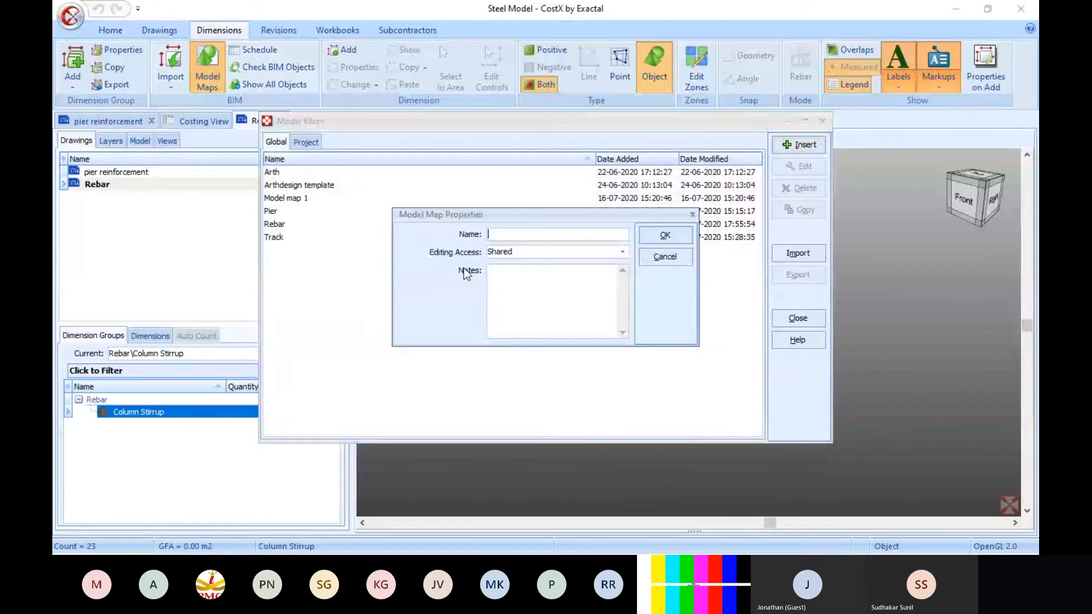
text(Model t)
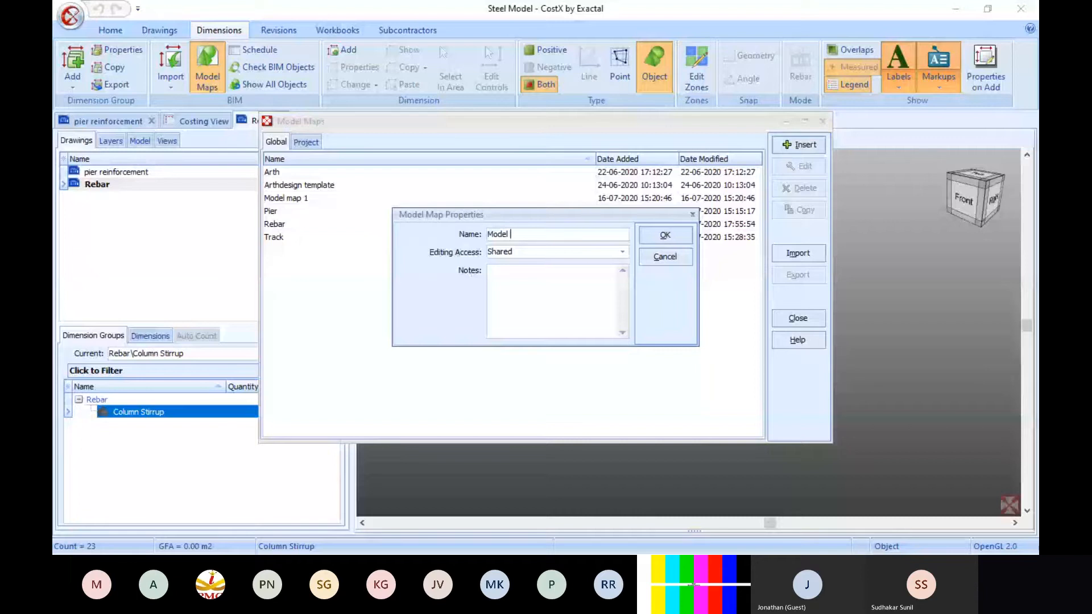
text(emplate 1)
click(657, 236)
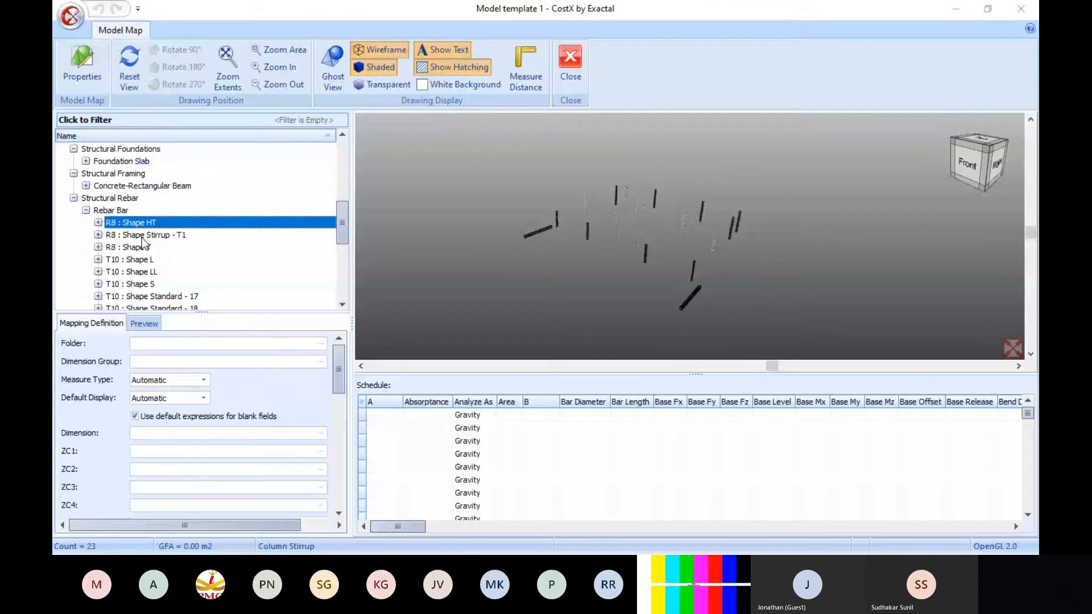
Inspect the geometry and schedule of the T16 rebar types Shape L, Shape J, Shape LL and Rebar Shape 2.
scroll(142, 243, down, 3)
click(140, 259)
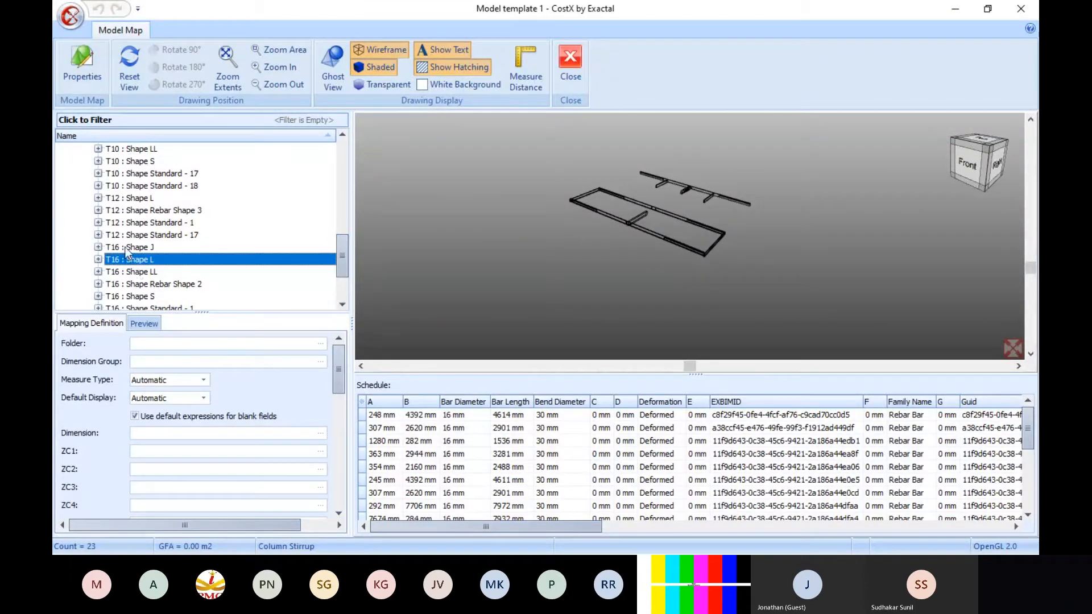
click(126, 247)
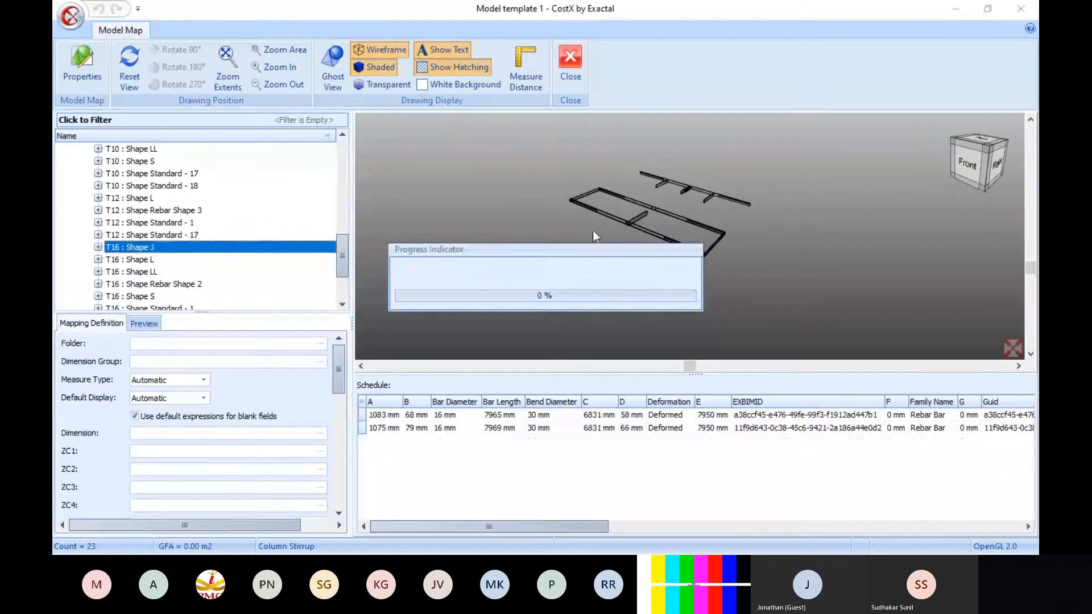
click(135, 272)
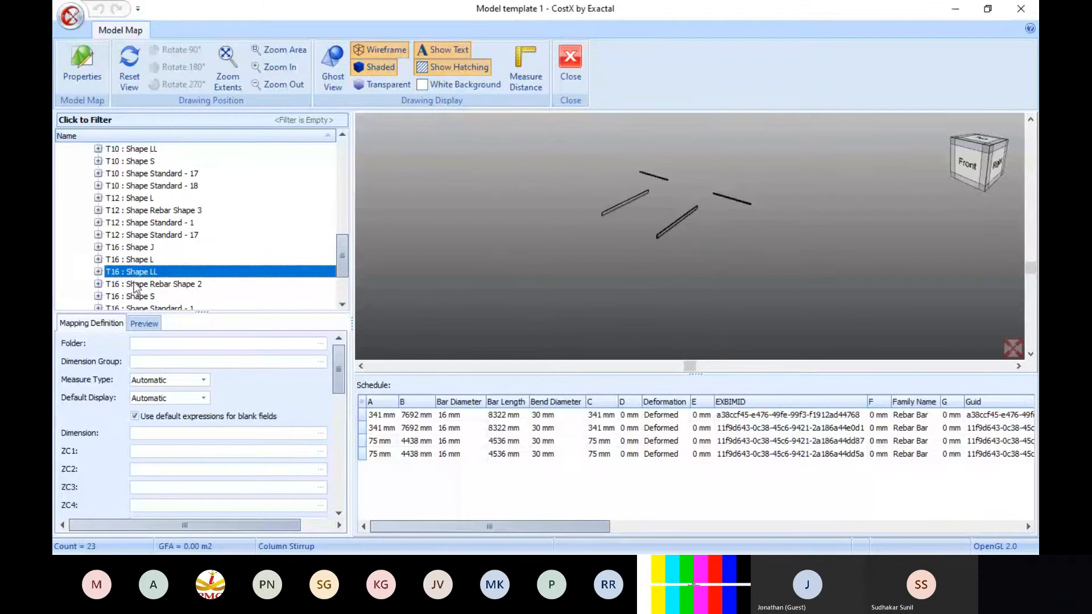
scroll(136, 288, down, 1)
click(137, 249)
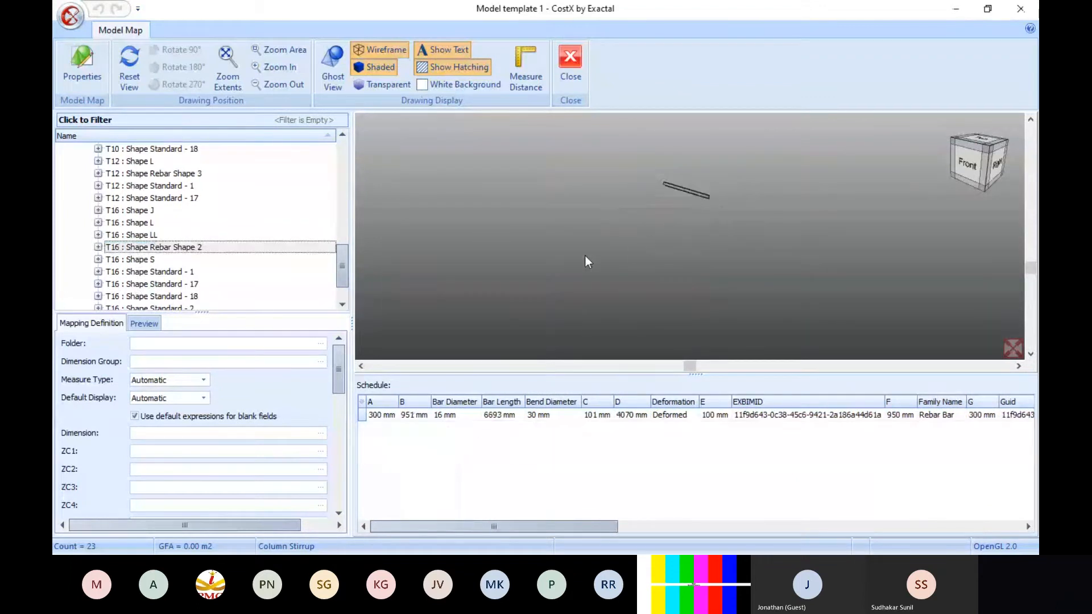
Display the entire Structural Rebar category and examine the beam stirrups up close.
scroll(162, 282, up, 4)
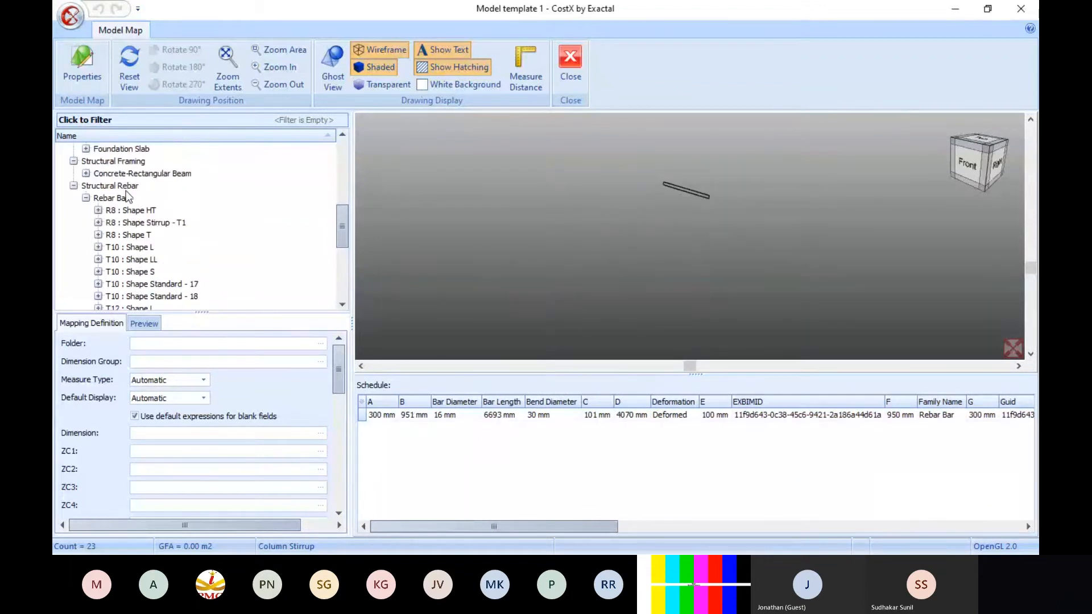
click(116, 186)
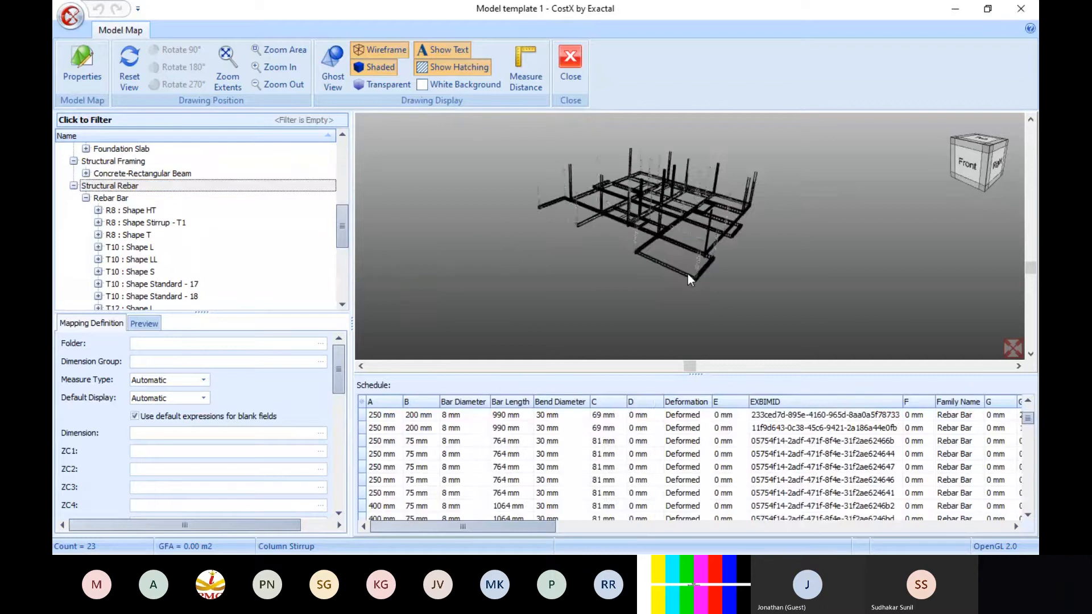
scroll(687, 274, up, 3)
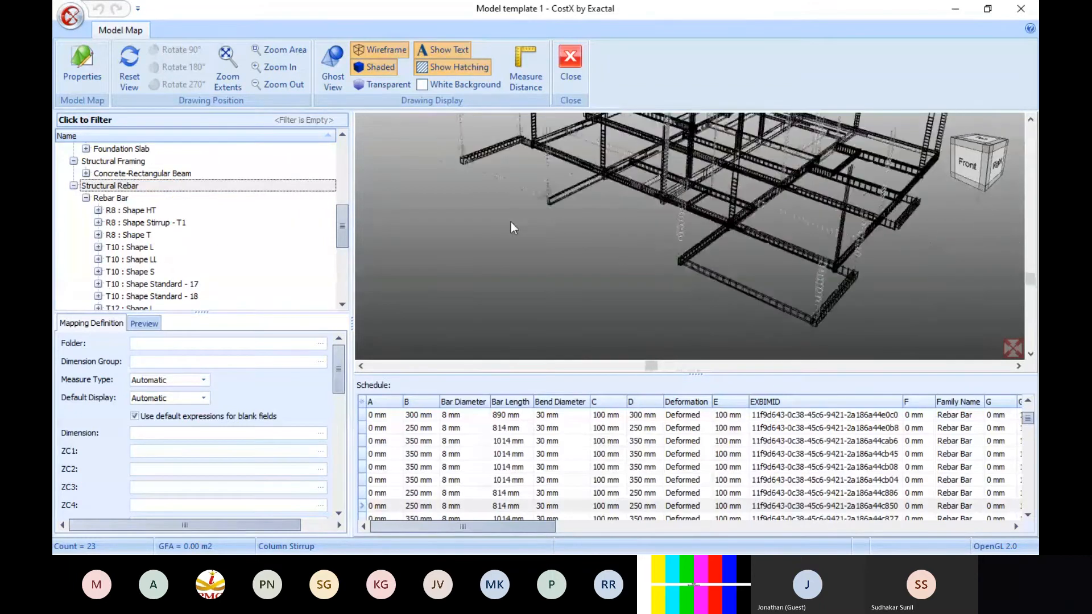
scroll(572, 278, up, 5)
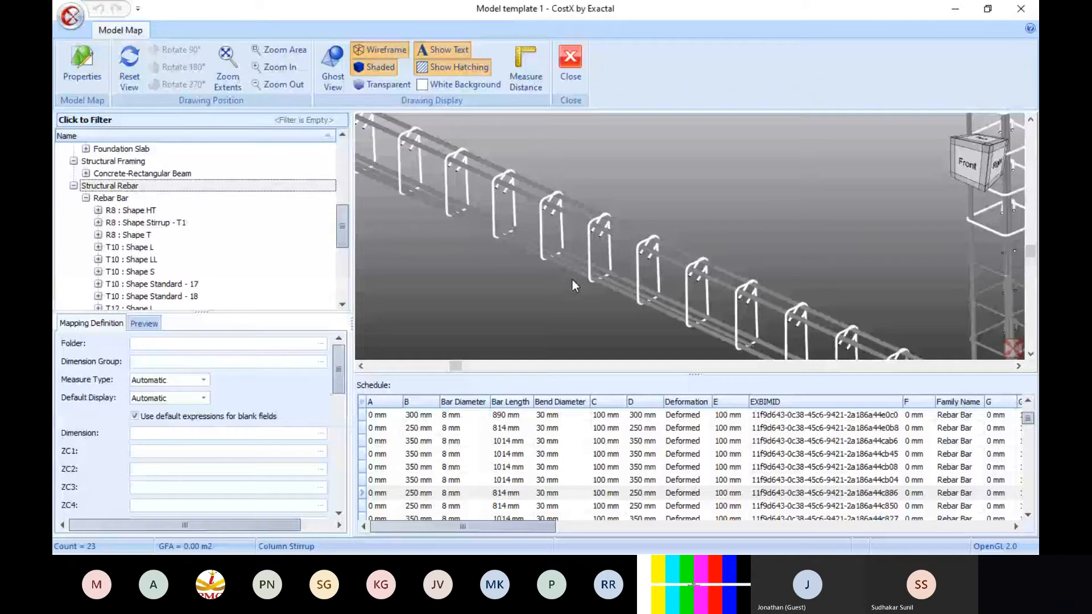
Examine the T16 : Shape Standard - 17 bars in the model and their properties in the schedule.
scroll(152, 282, down, 4)
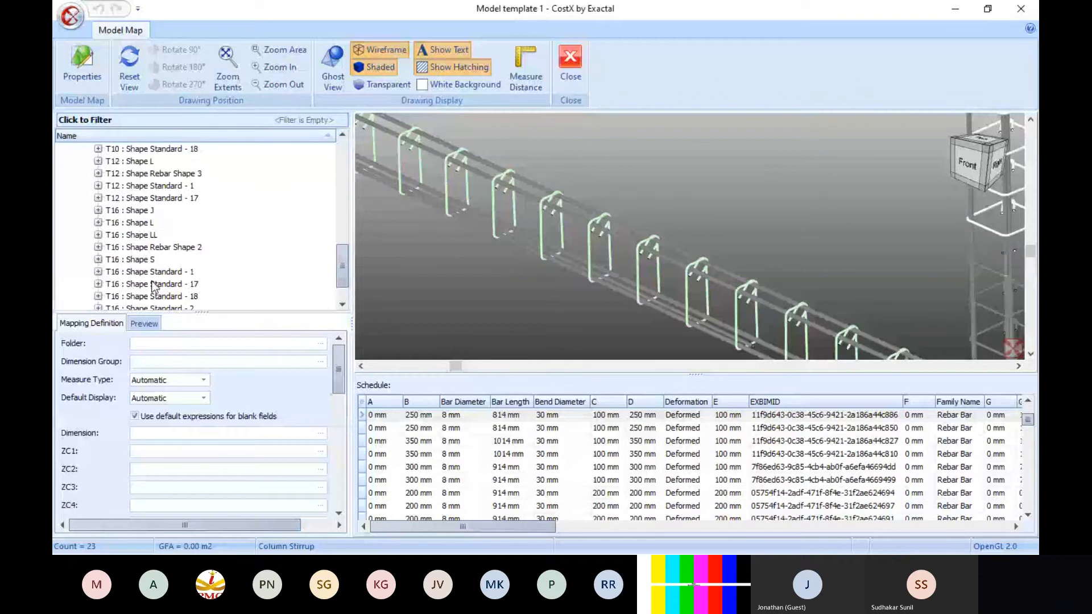
click(152, 284)
scroll(616, 245, up, 3)
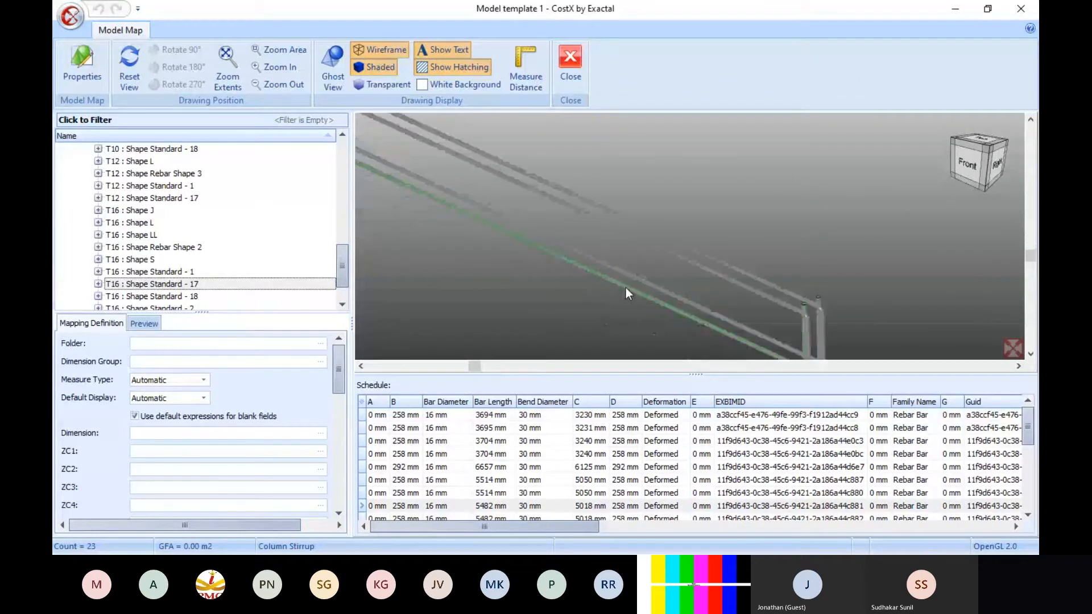
scroll(625, 288, down, 5)
scroll(589, 247, up, 1)
scroll(589, 247, up, 10)
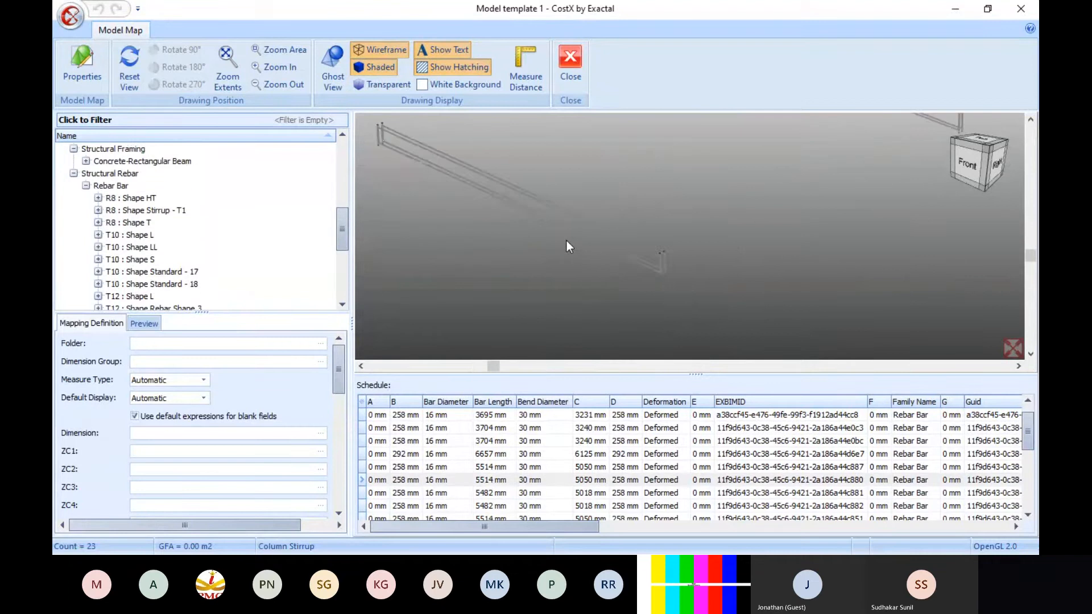
scroll(579, 259, up, 3)
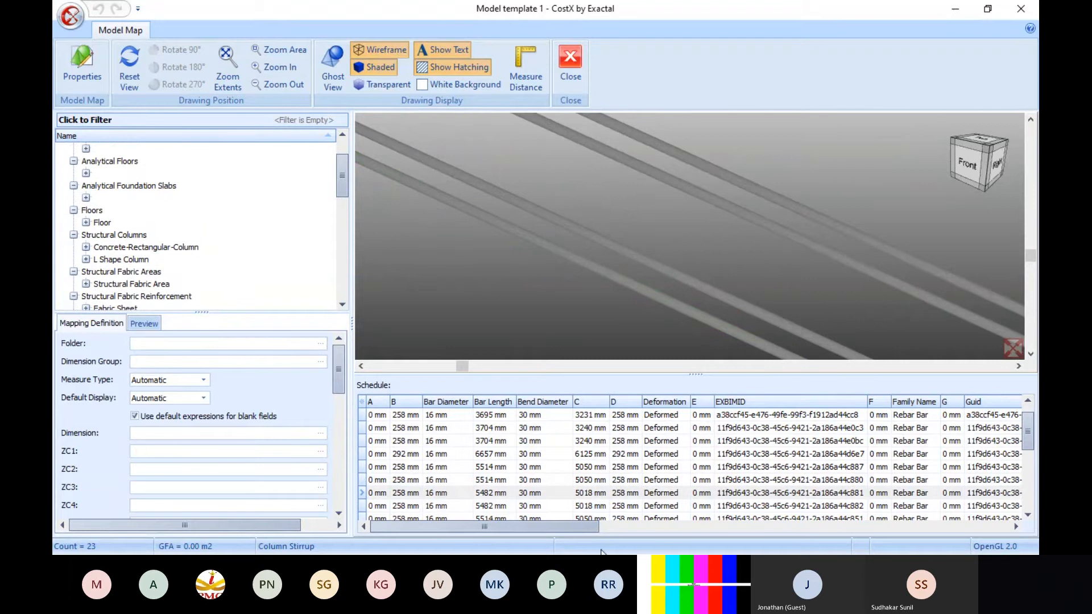
click(489, 530)
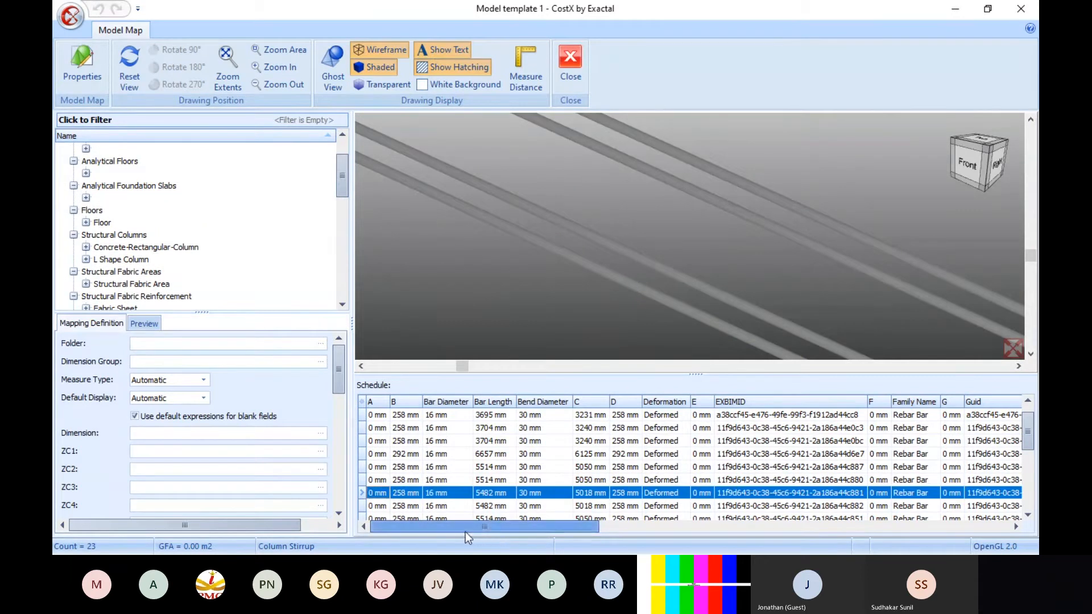
Map the T16 : Shape Standard - 17 bars to folder "Beam Rebar" and dimension group [Bar Diameter], with Weight as the default display.
click(143, 341)
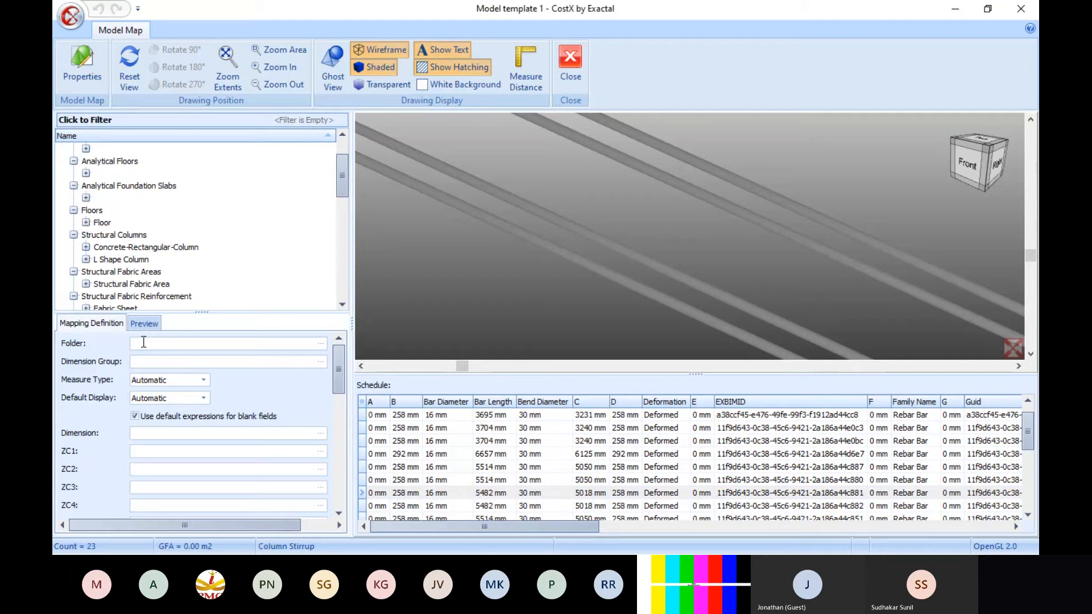
text(")
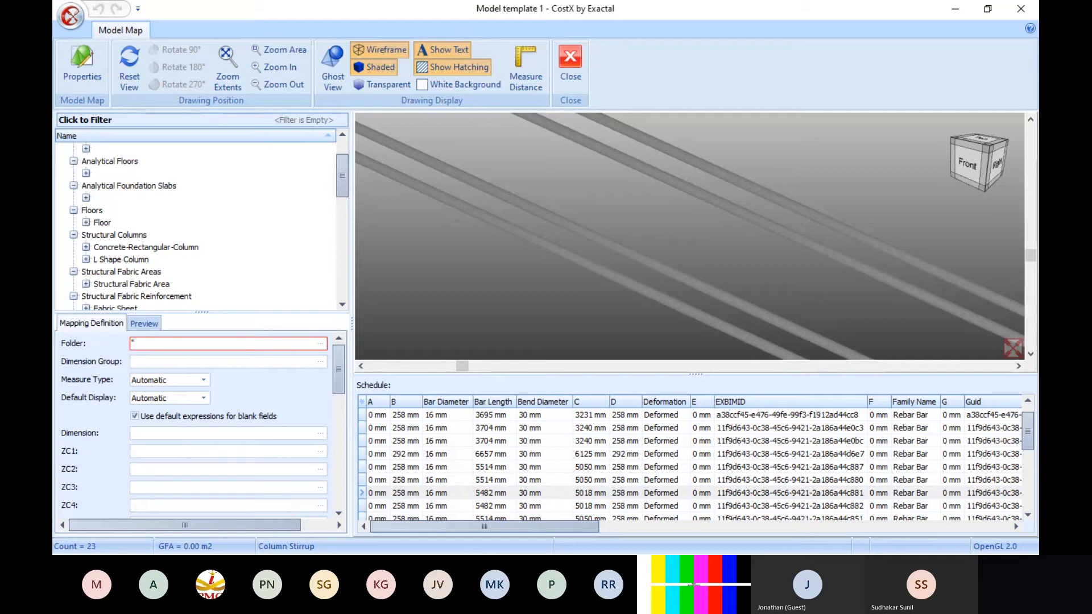
text(Beam Rebar")
key(Return)
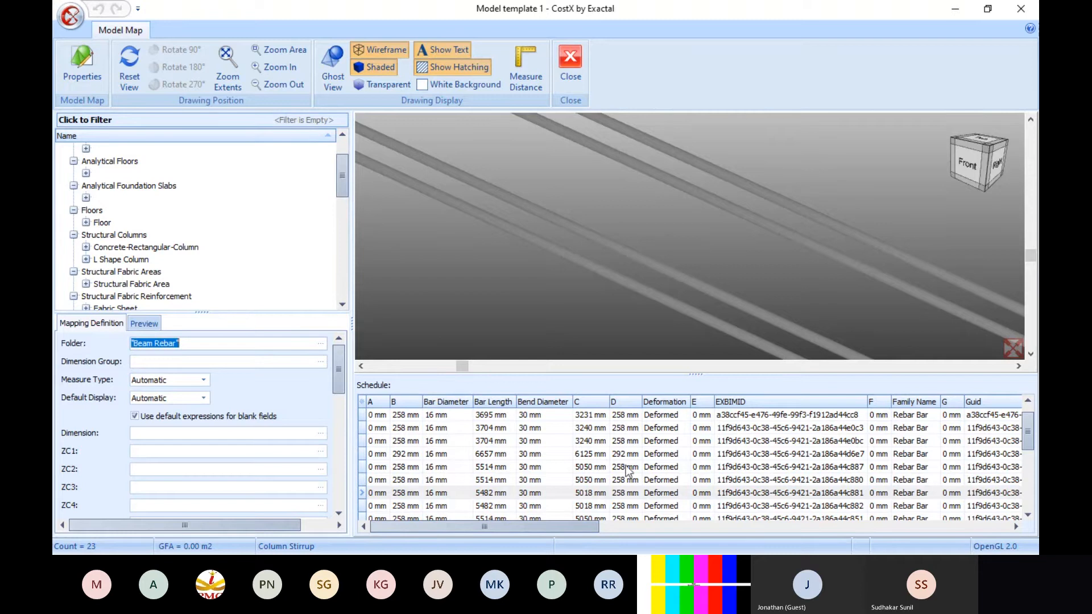
click(442, 402)
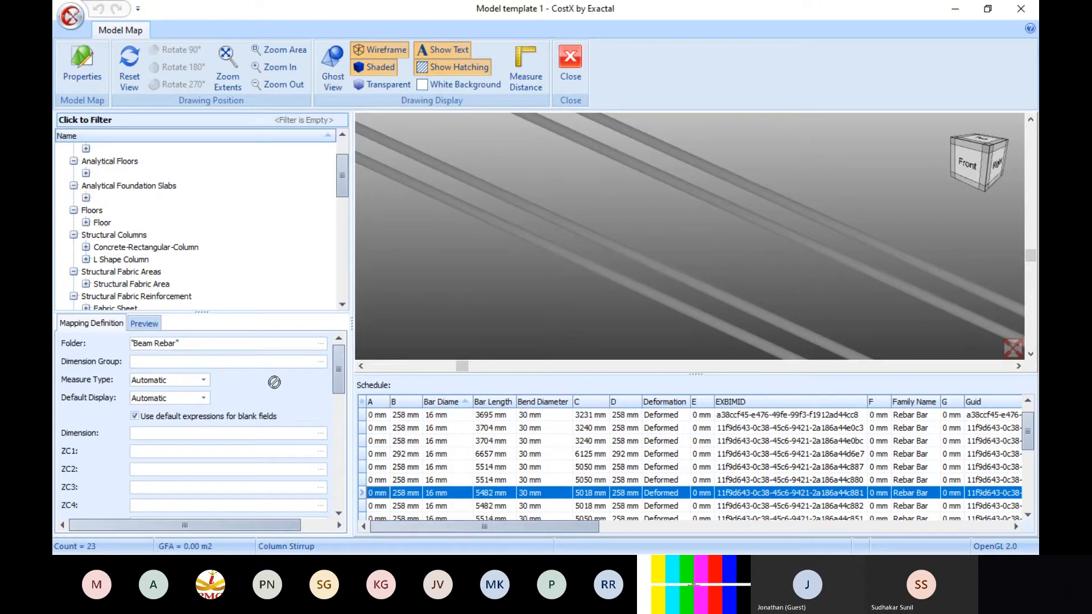
drag(183, 364, 179, 362)
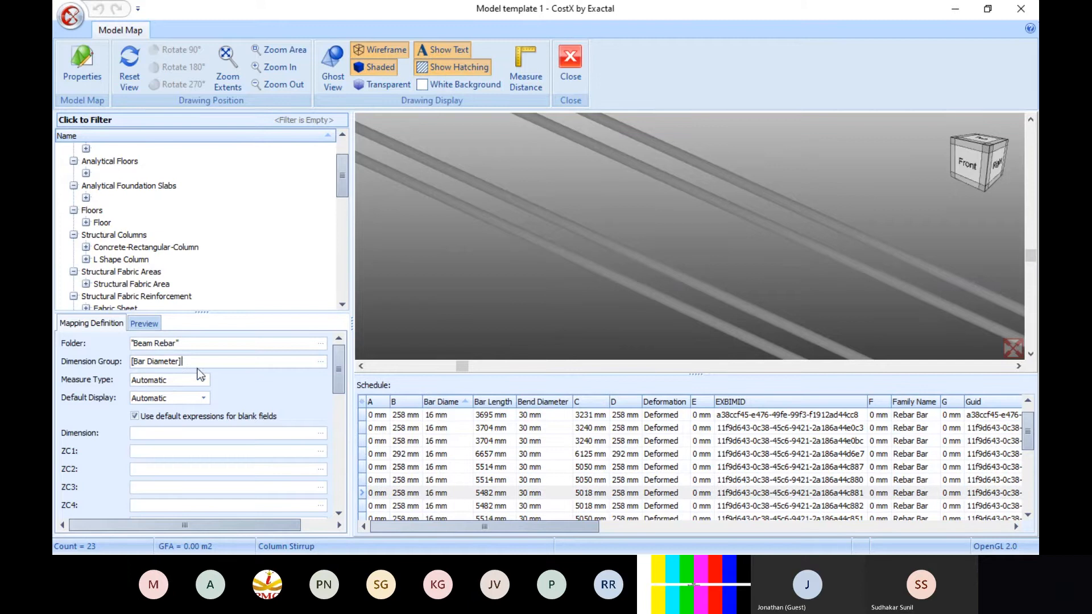
click(204, 399)
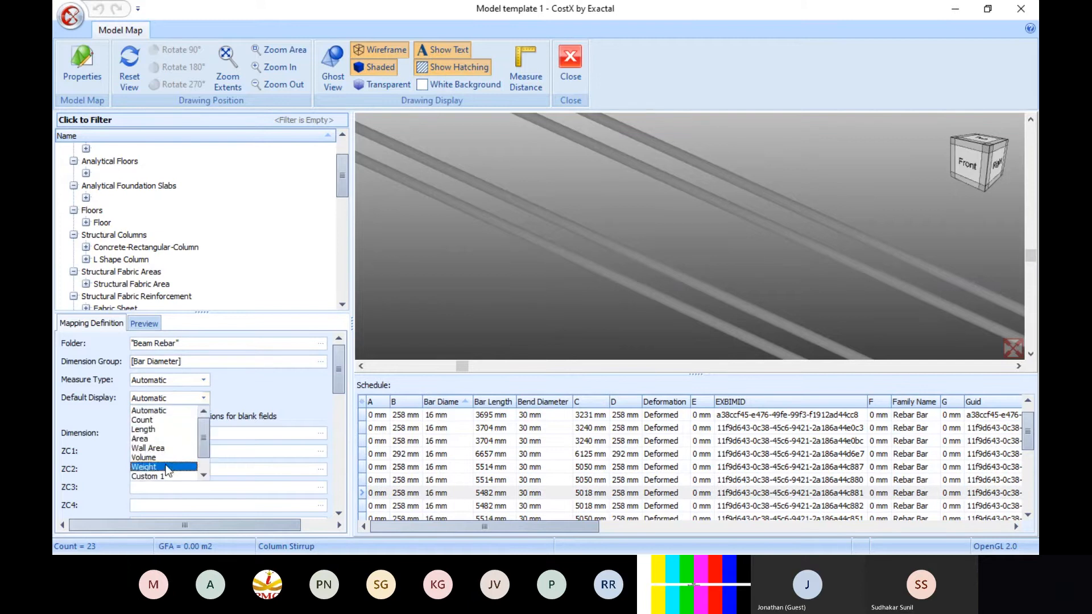
click(166, 464)
Define the Length mapping as [C]+[D]+[B] from the bars' schedule properties.
drag(338, 377, 333, 436)
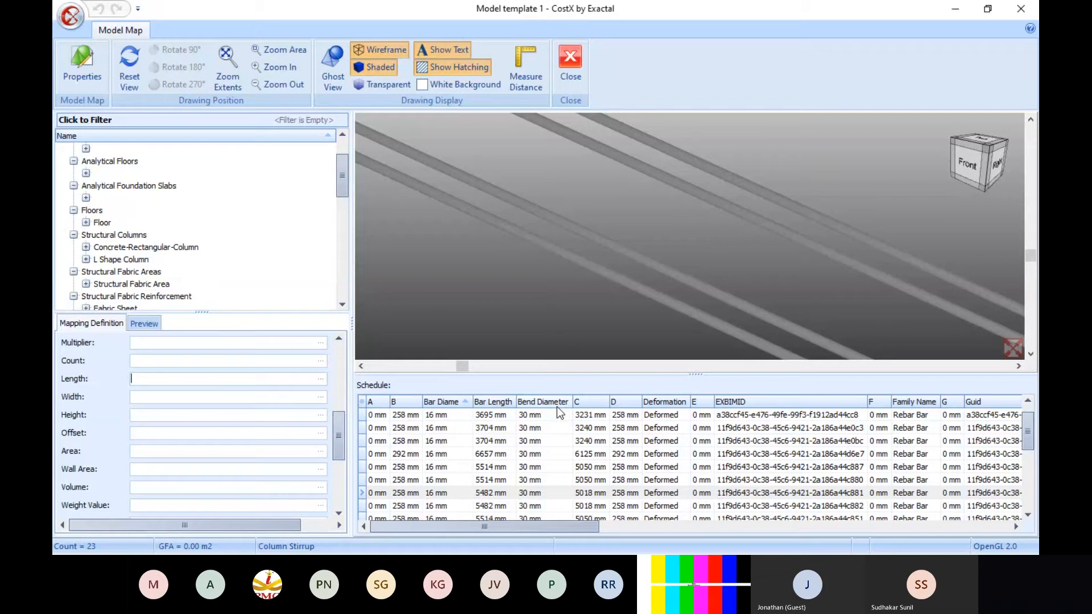
click(591, 401)
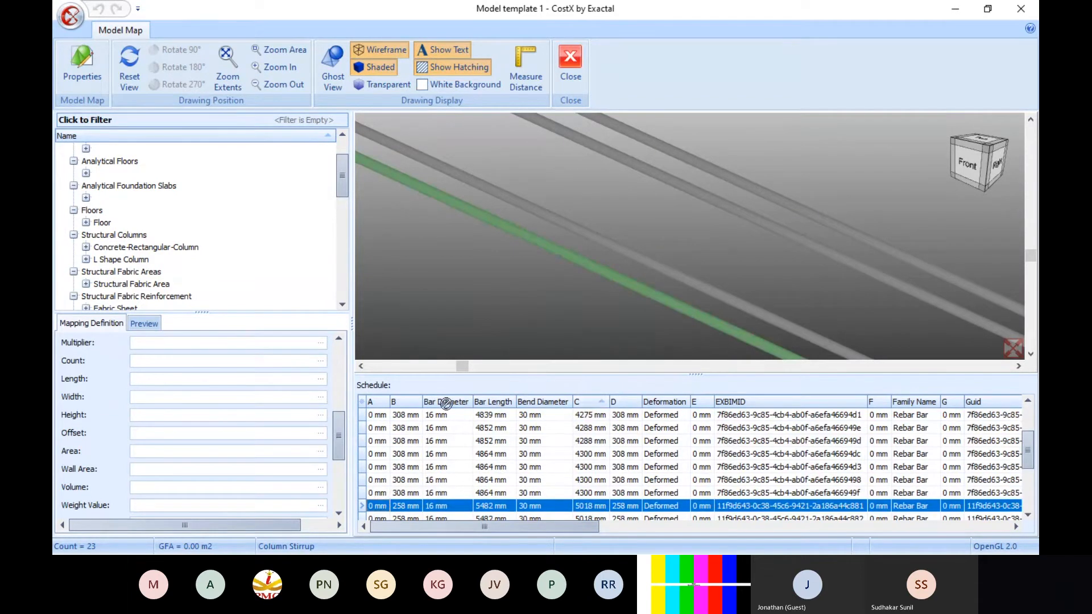
click(152, 379)
text([C]+)
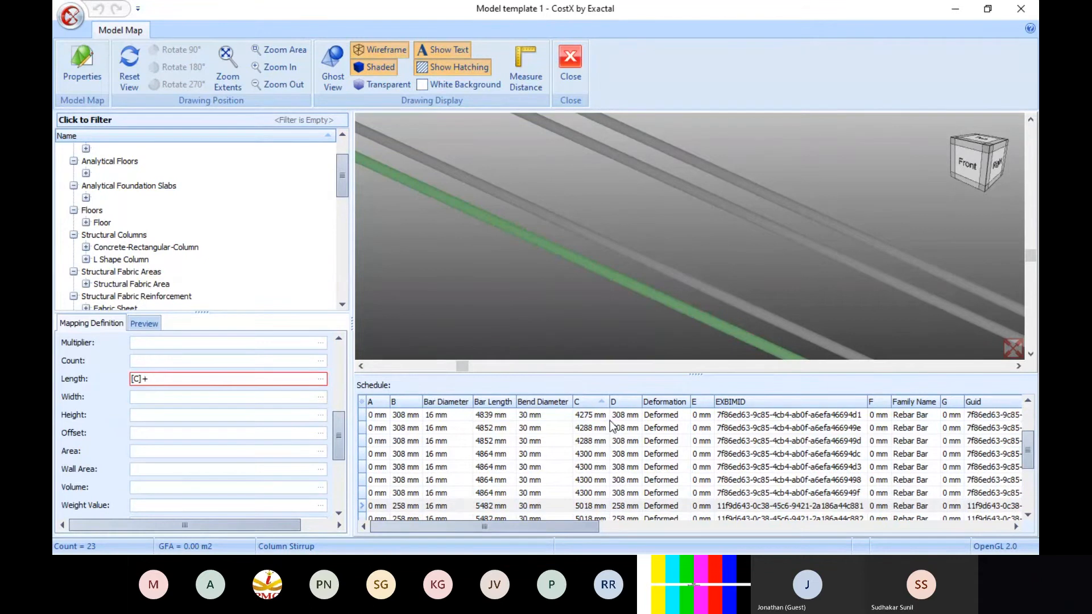
click(625, 402)
click(172, 380)
text([D])
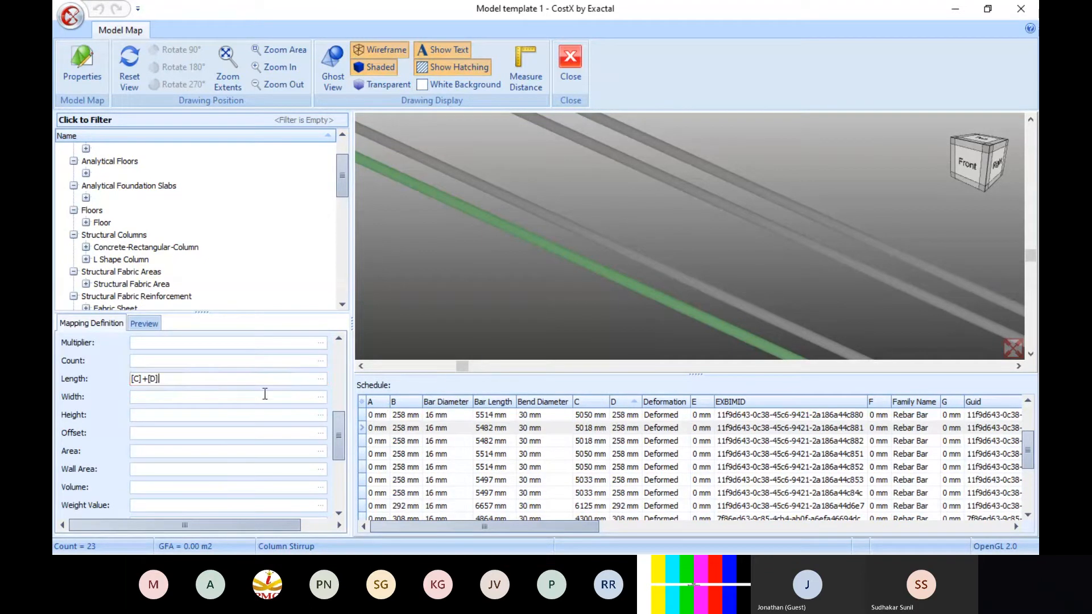
text(+)
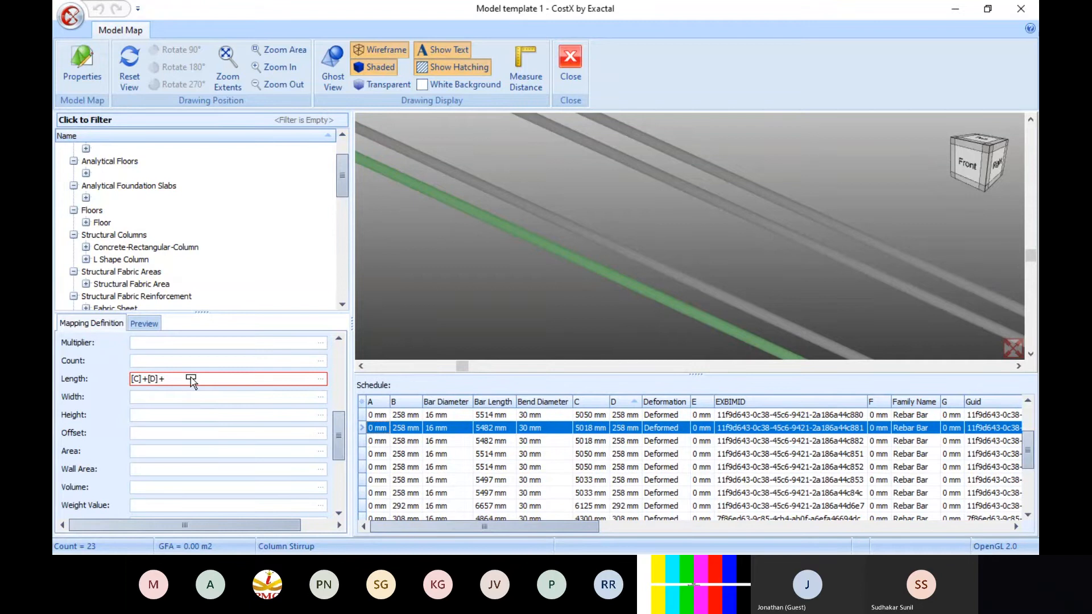
click(189, 377)
text([B])
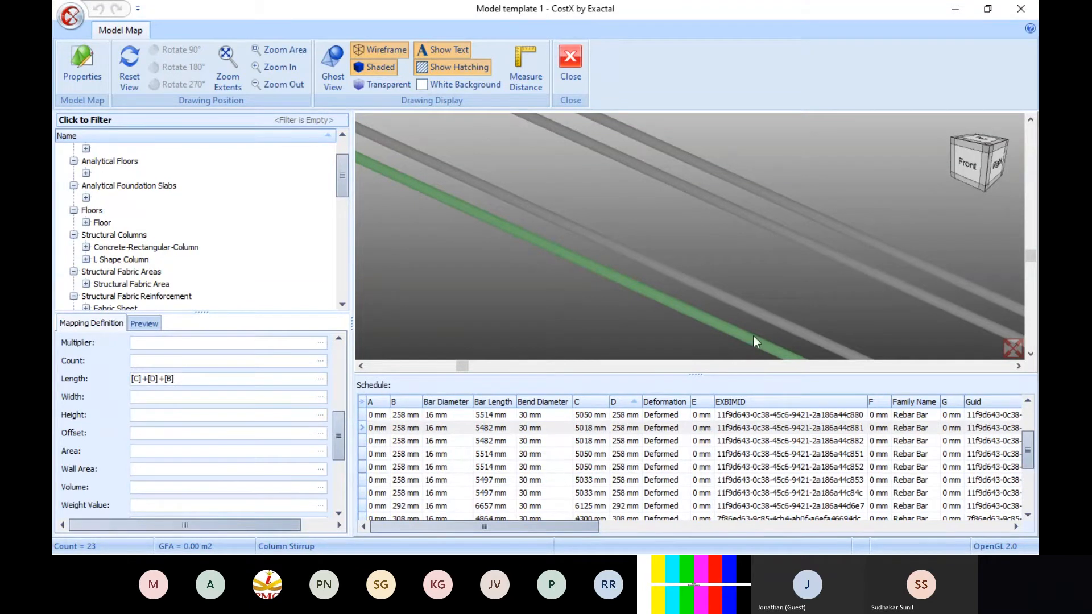
scroll(753, 335, down, 5)
click(838, 320)
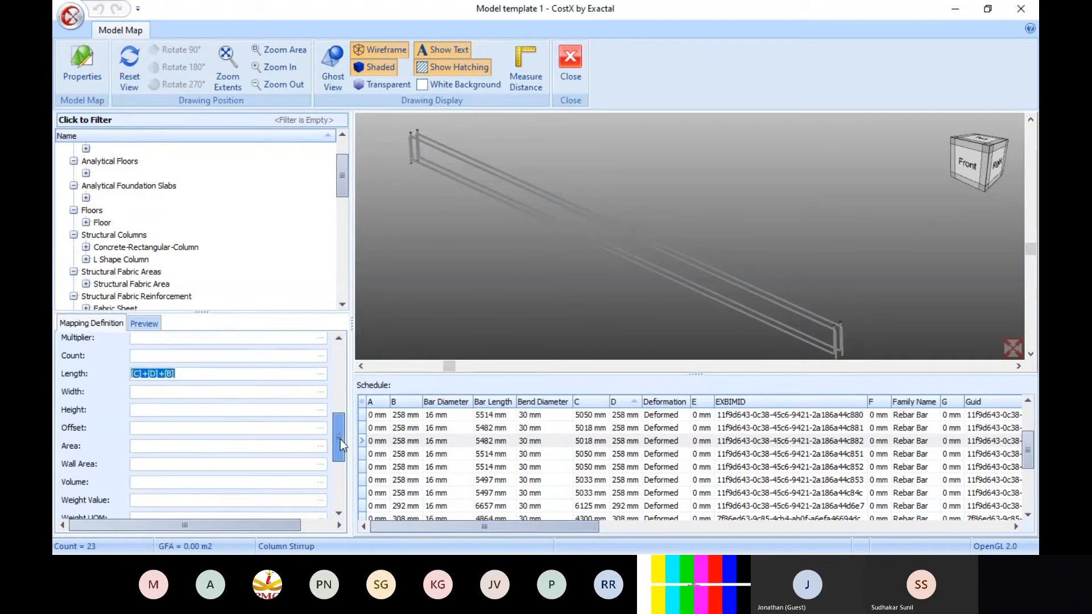
Build the first part of the Weight Value expression as ({Length}-2*[Bend Diameter])*.
scroll(340, 439, down, 2)
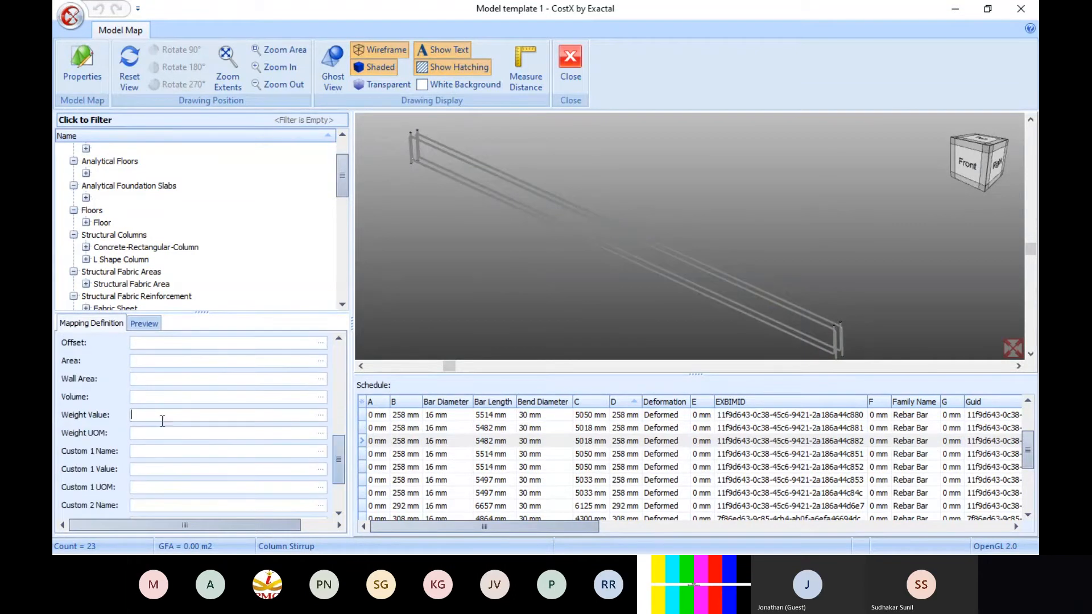
click(321, 415)
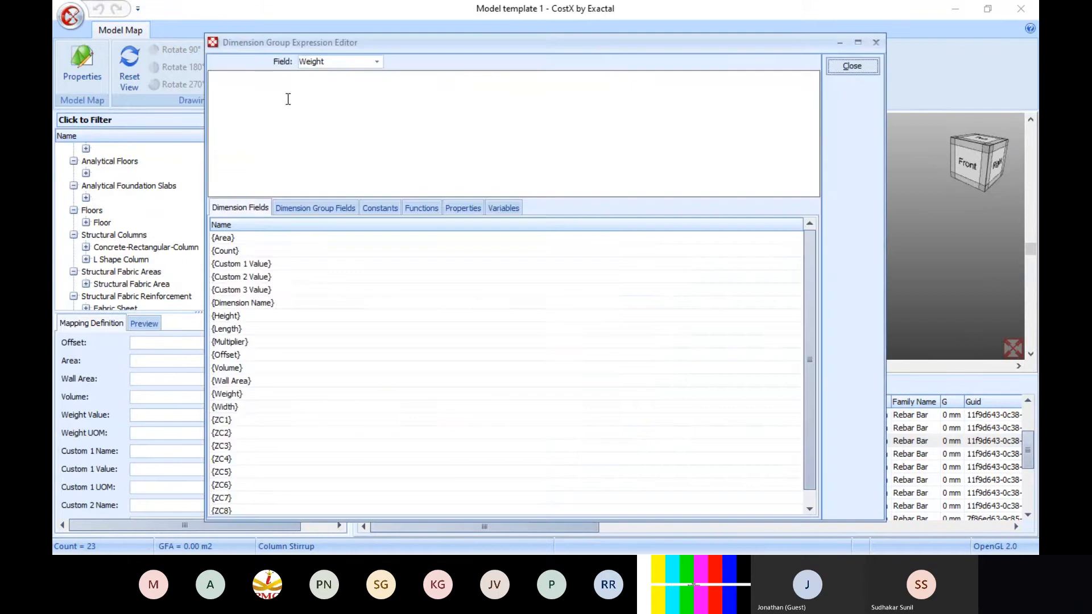
double_click(228, 332)
text(-)
click(473, 210)
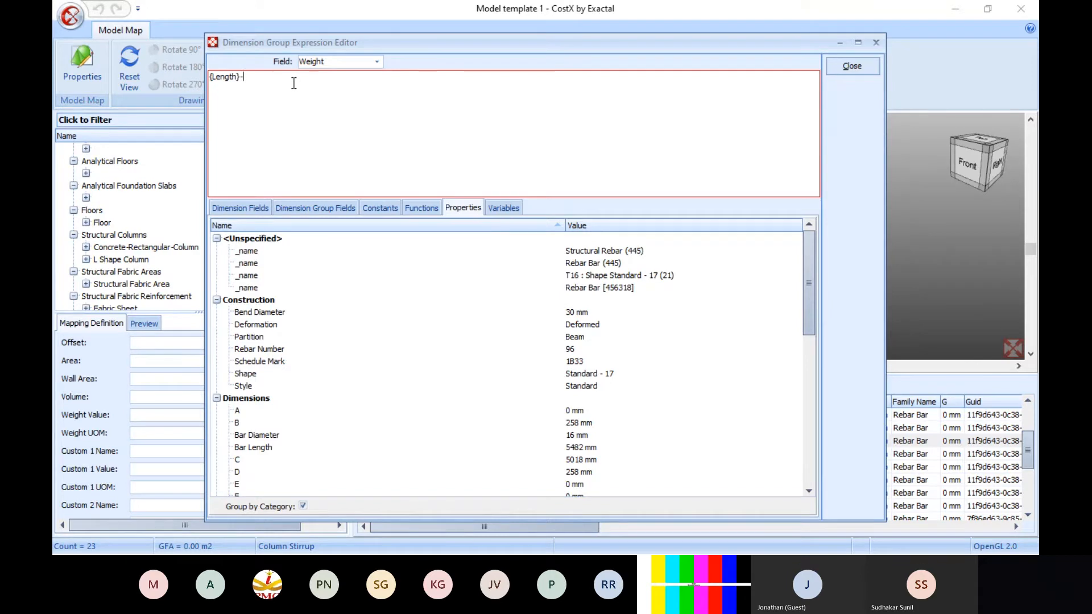
text(2*)
double_click(580, 312)
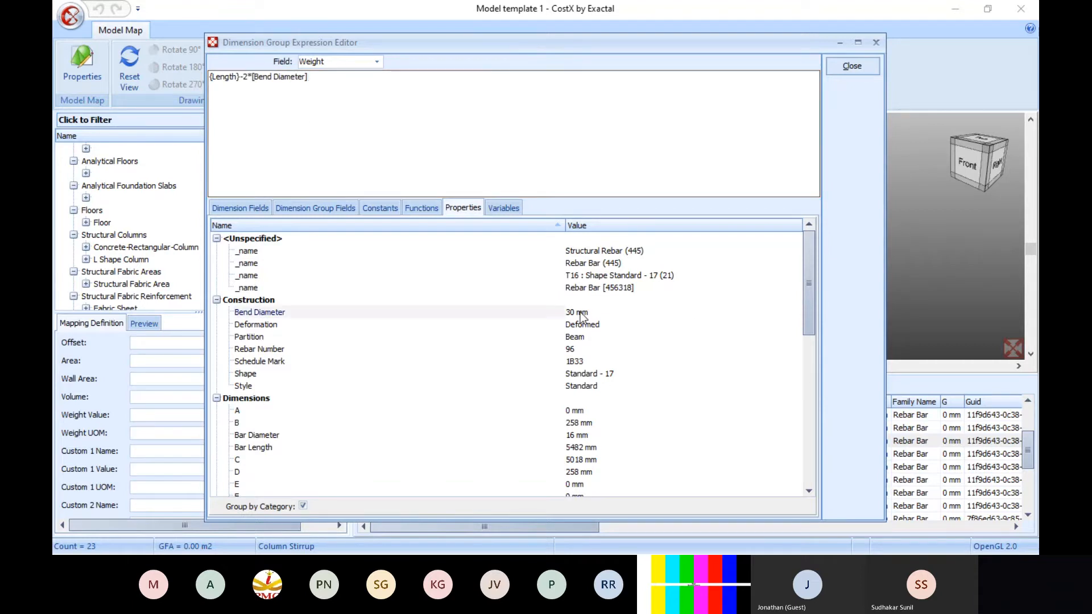
click(210, 79)
text(()
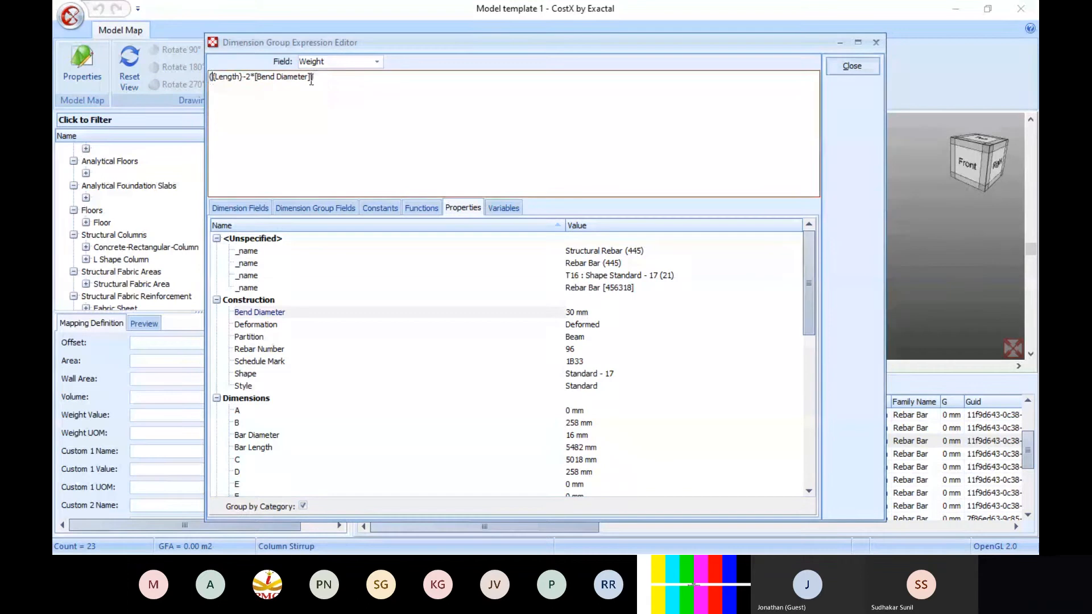
click(313, 79)
text()*)
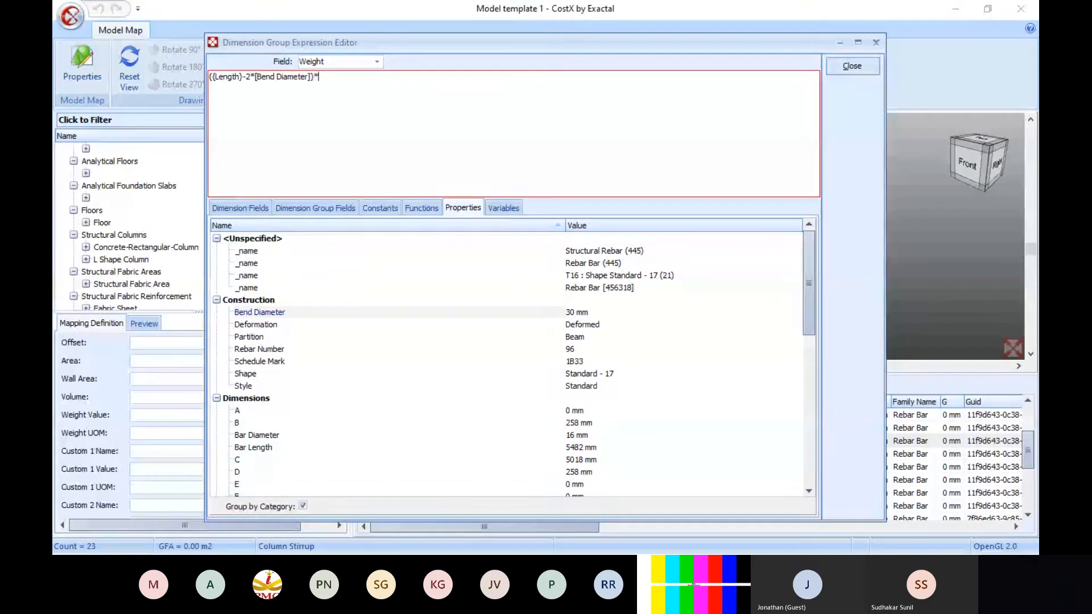
Complete the weight expression with the 16mm TMT Bar constant of 1.58 and set the Weight UOM to "kg".
click(380, 208)
scroll(322, 362, down, 7)
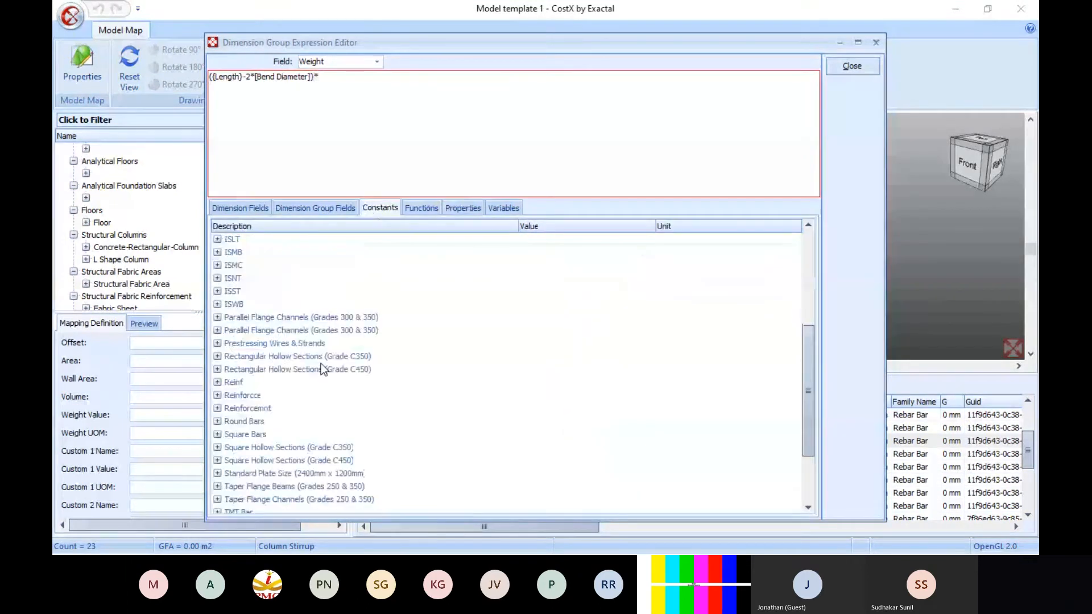
click(217, 421)
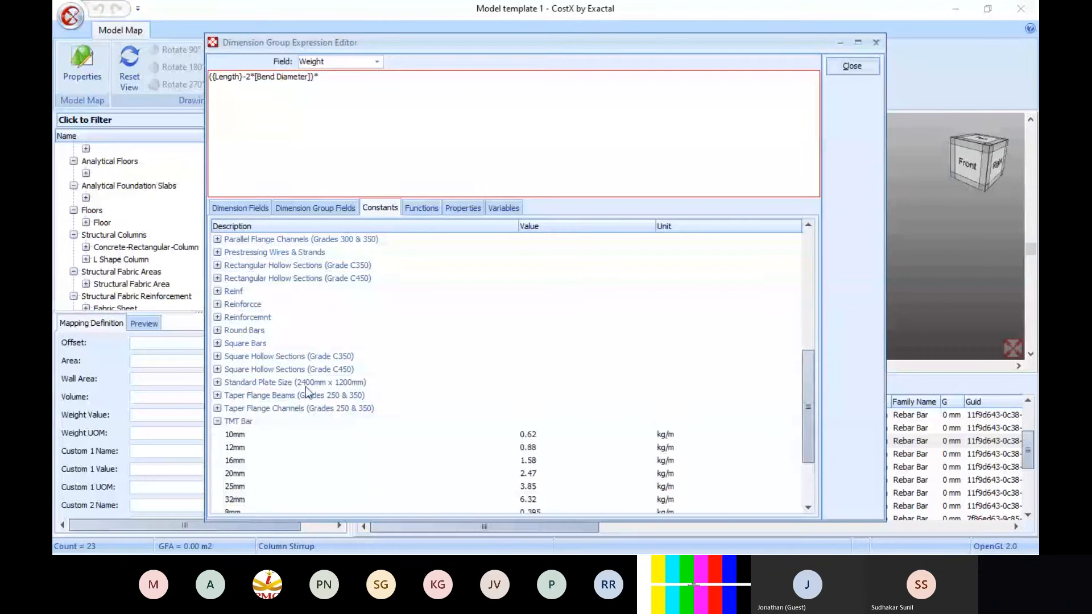
scroll(233, 392, down, 3)
click(236, 370)
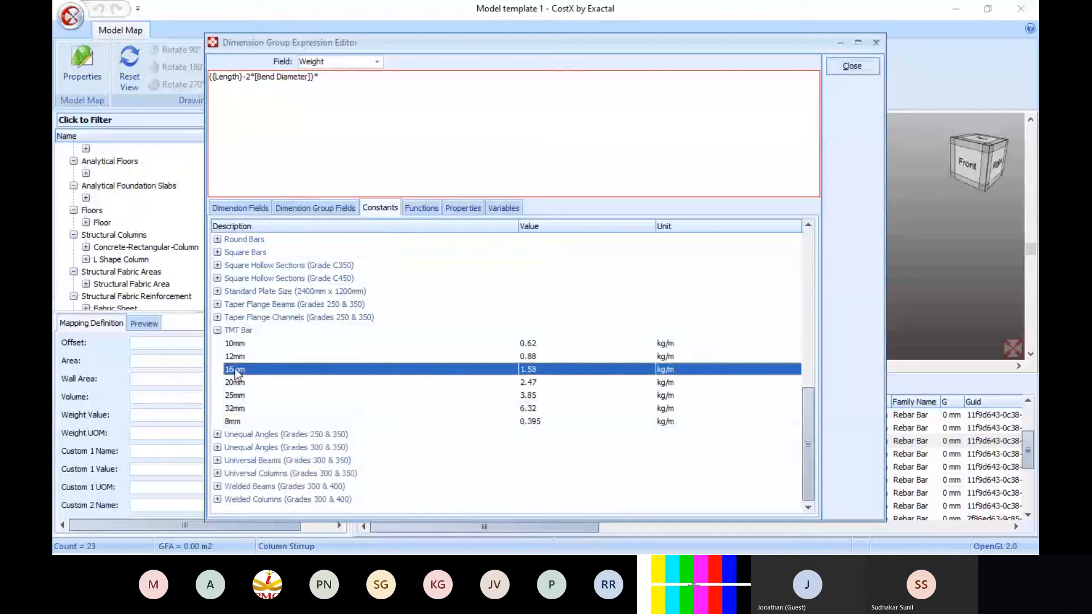
double_click(525, 370)
click(852, 66)
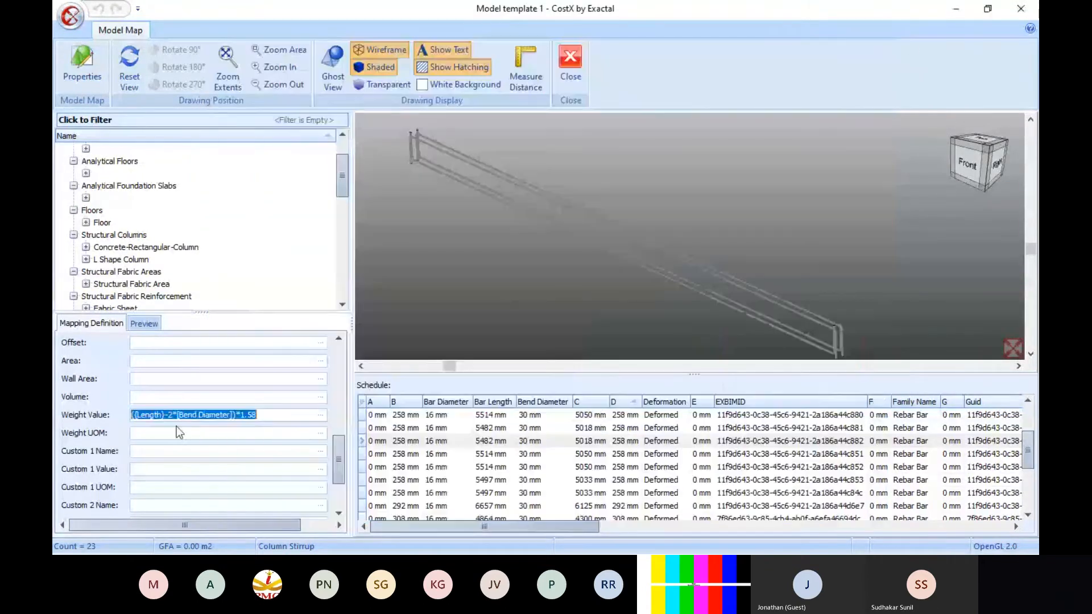
click(170, 432)
text("k)
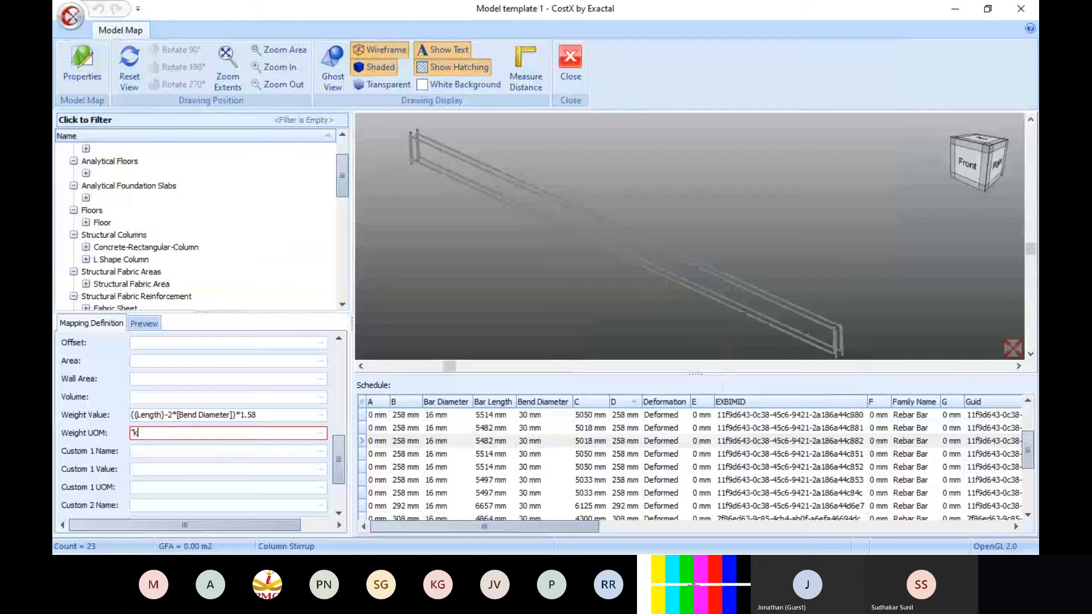
text(g")
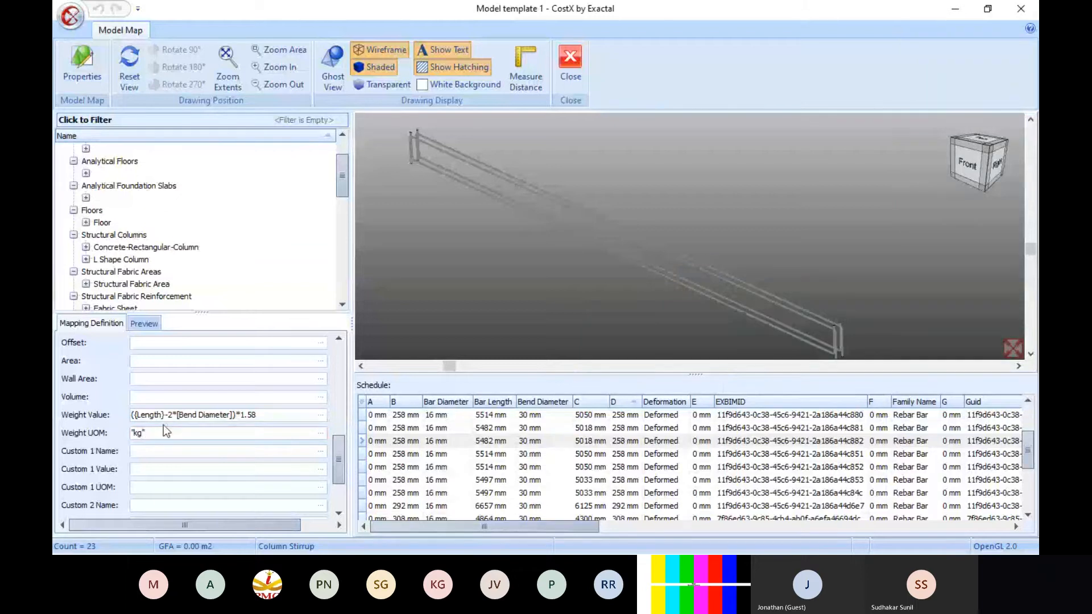
Preview the 16 mm dimension group under Beam Rebar and examine its bars in the model.
click(145, 324)
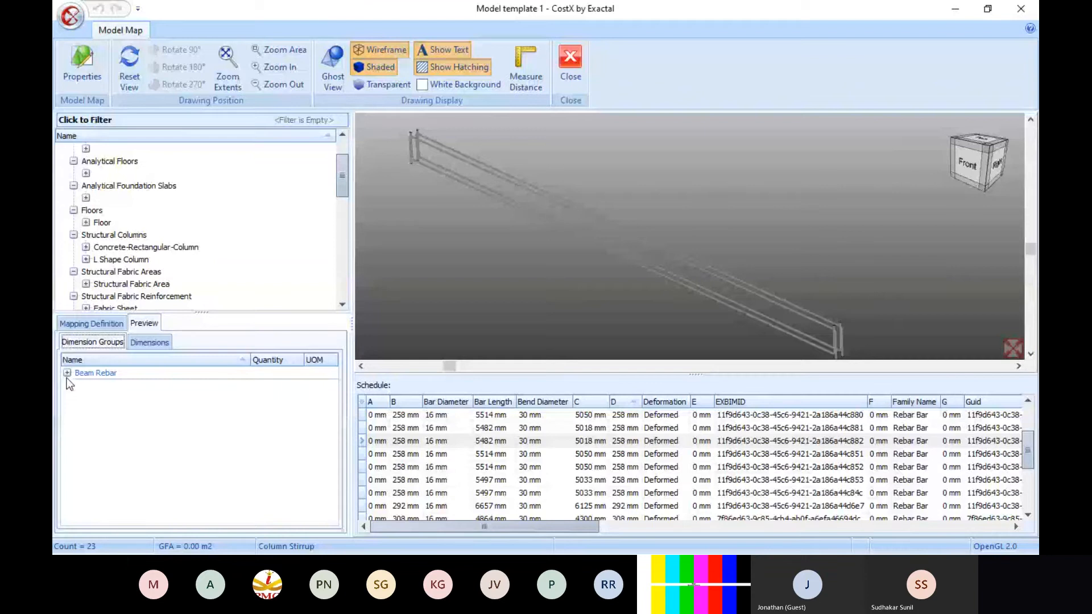
click(67, 373)
click(115, 386)
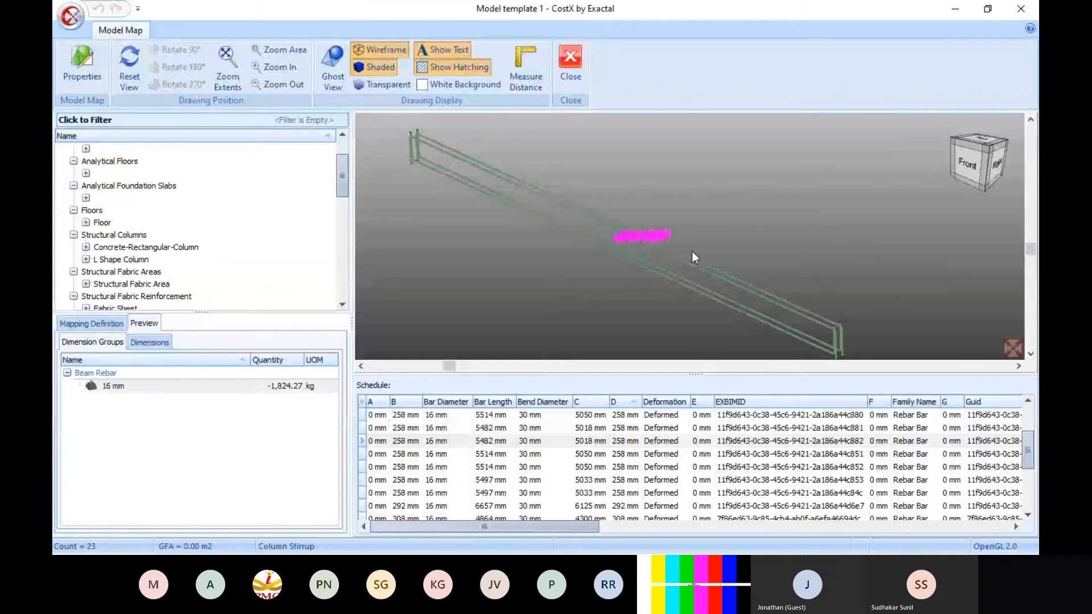
scroll(692, 251, down, 2)
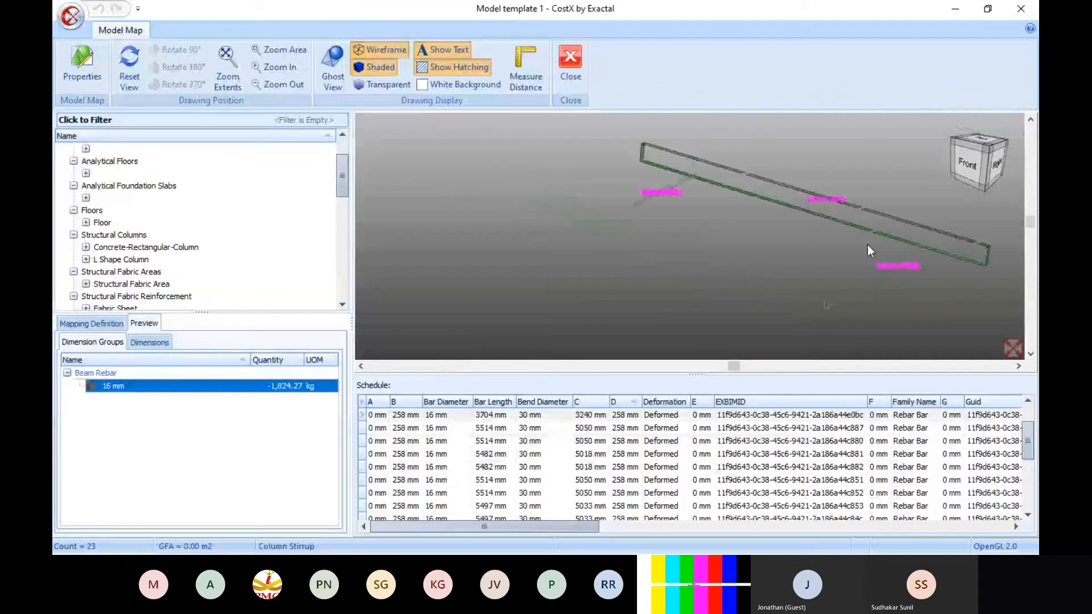
scroll(868, 236, up, 3)
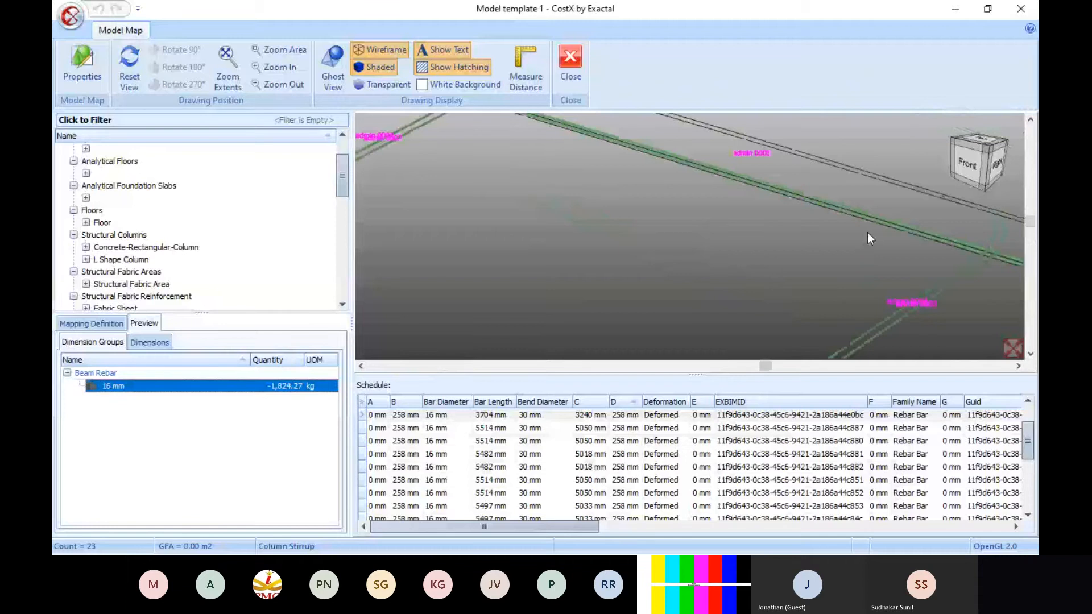
scroll(868, 233, down, 3)
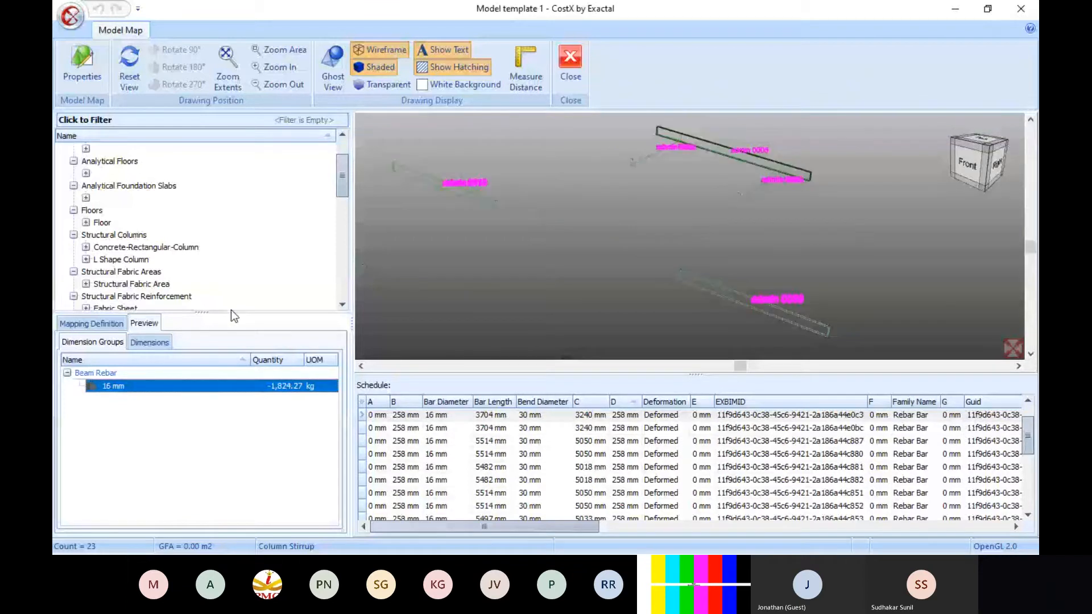
Display the whole Structural Rebar category and inspect the object properties of a vertical column bar, including its type name.
scroll(161, 251, down, 10)
click(160, 250)
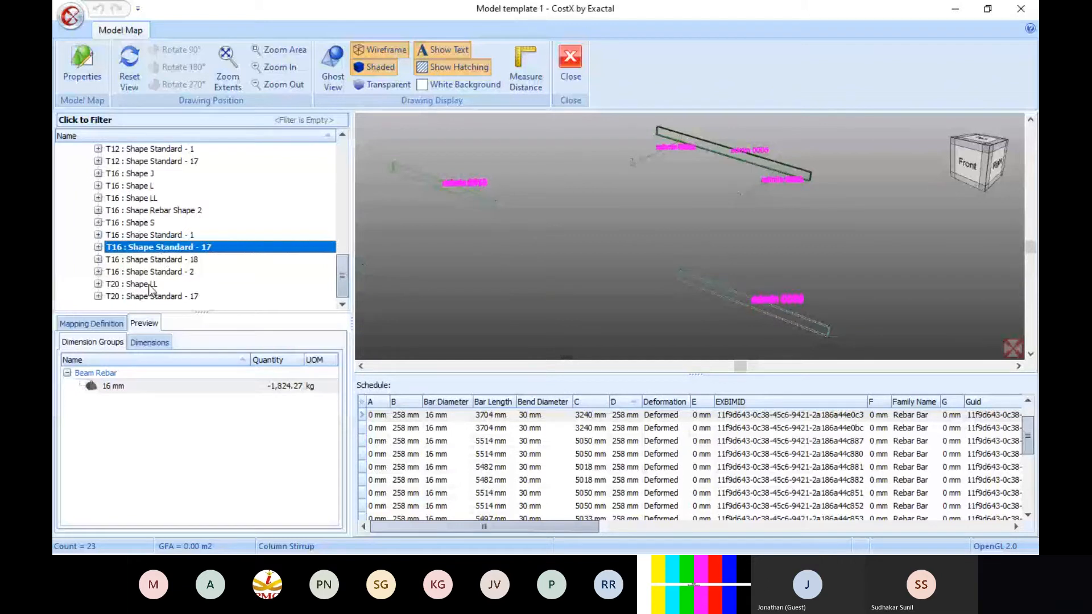
key(Home)
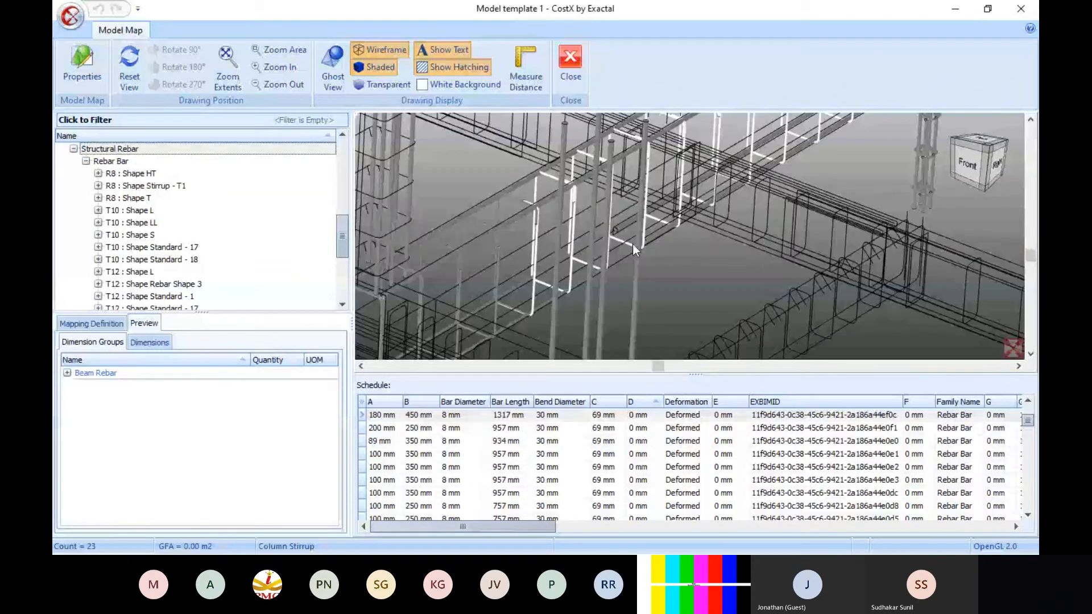
right_click(632, 270)
click(653, 281)
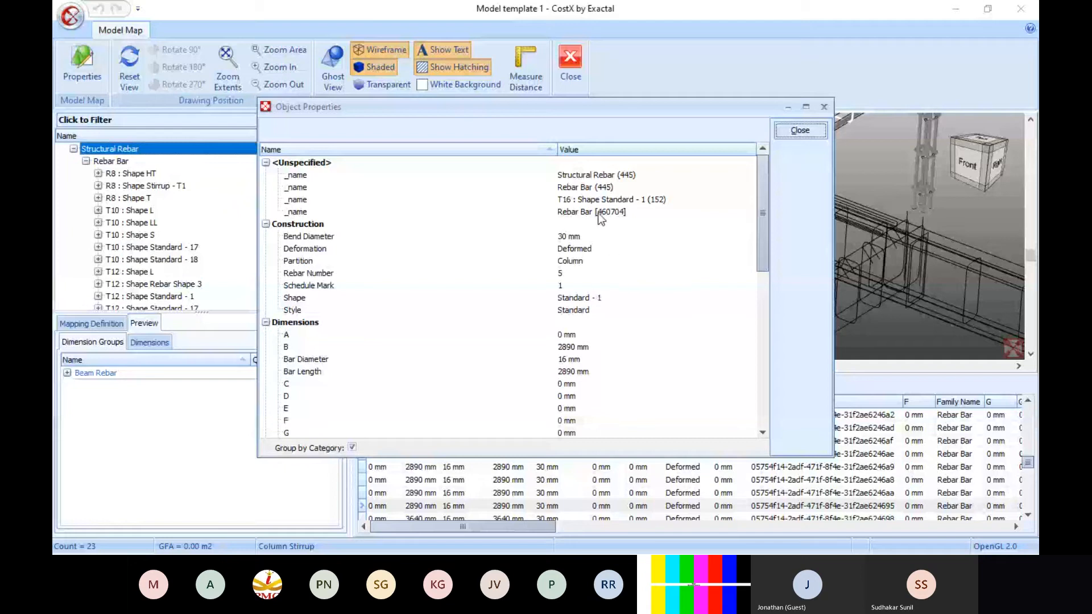
click(572, 203)
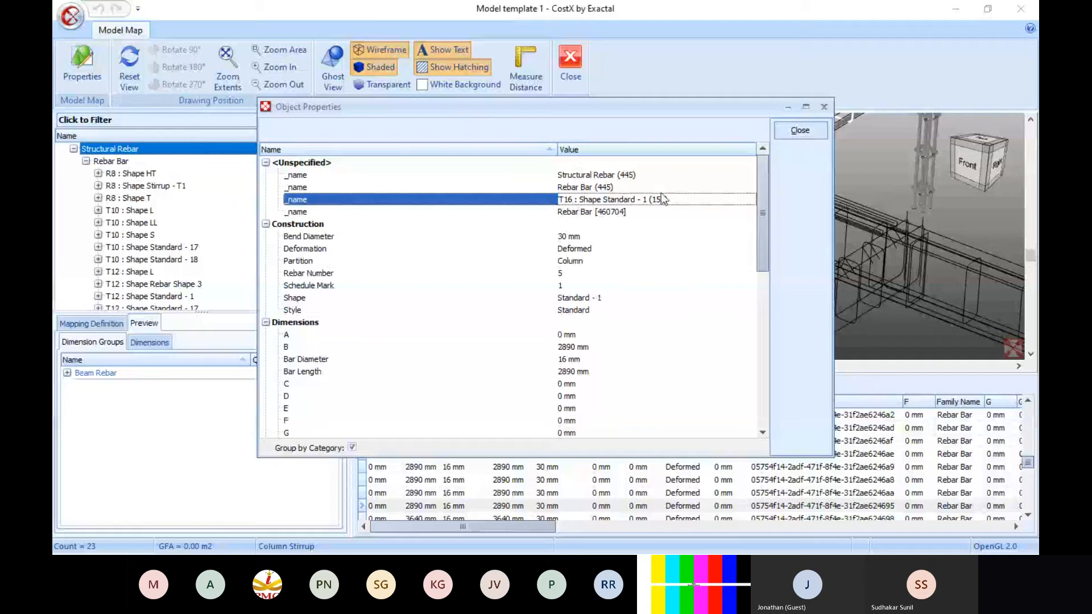
click(798, 131)
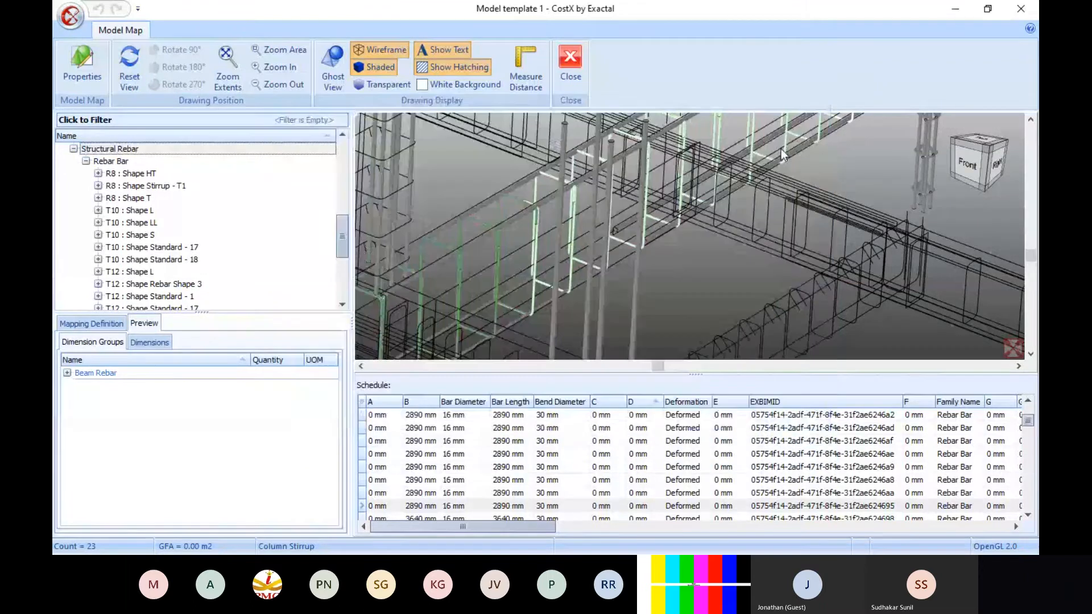
Display the T16 : Shape Standard - 1 bars from the Structural Rebar category.
scroll(343, 245, down, 1)
drag(343, 247, 344, 261)
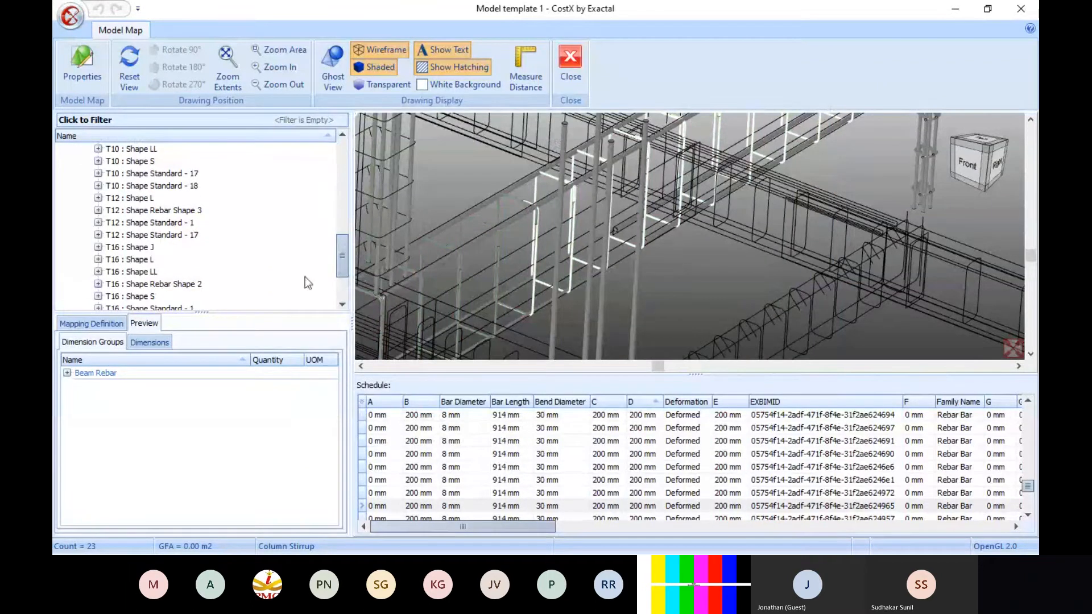
scroll(343, 276, down, 2)
click(152, 260)
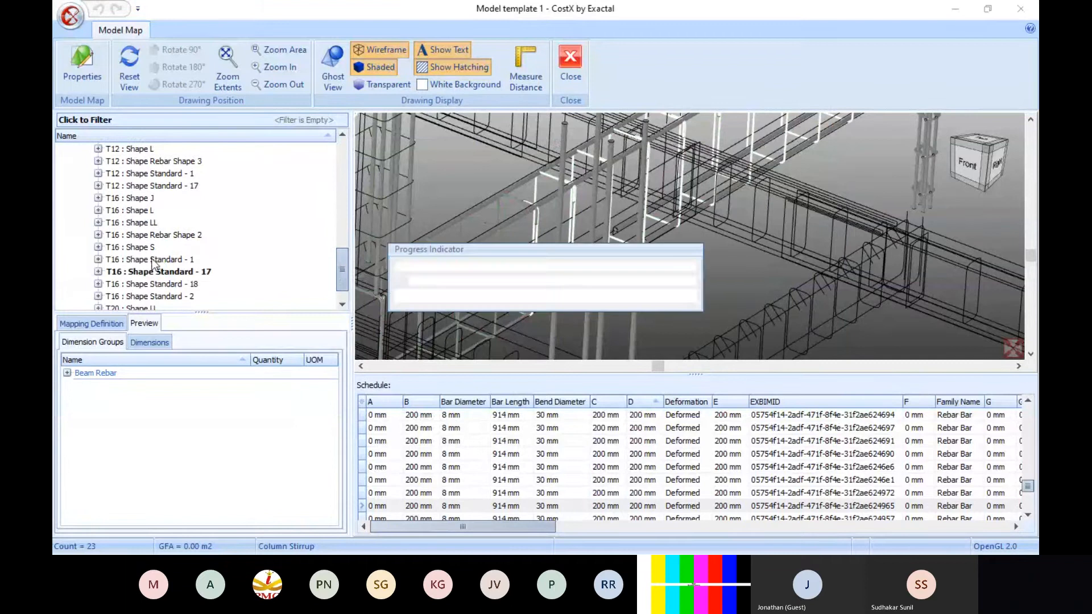
Examine the vertical 16 mm column bars of T16 : Shape Standard - 1 in the model.
scroll(724, 224, down, 4)
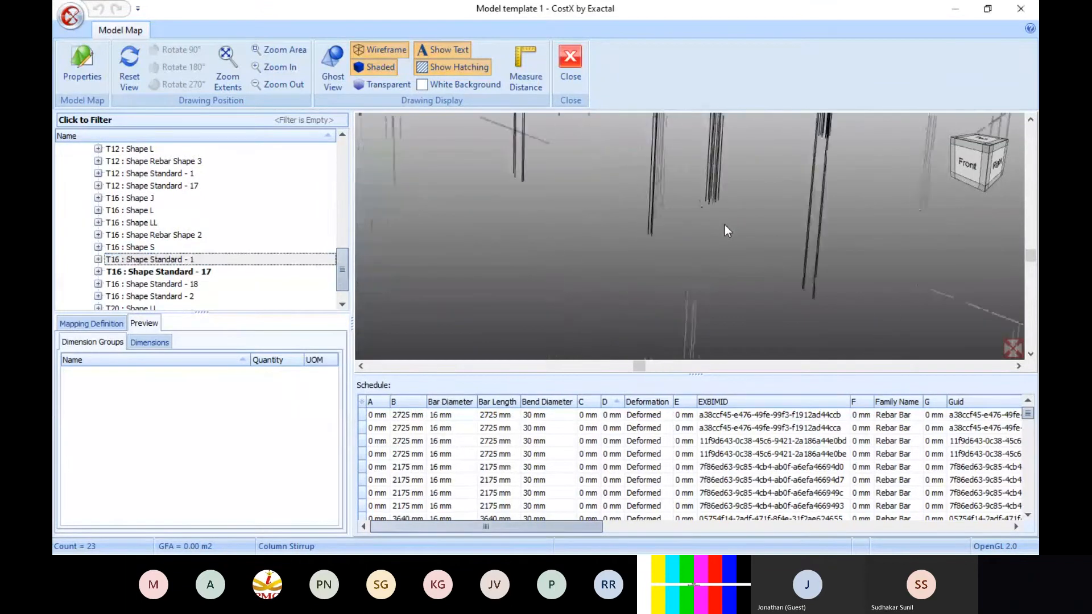
click(658, 227)
scroll(661, 226, down, 3)
scroll(708, 220, up, 3)
scroll(709, 223, down, 2)
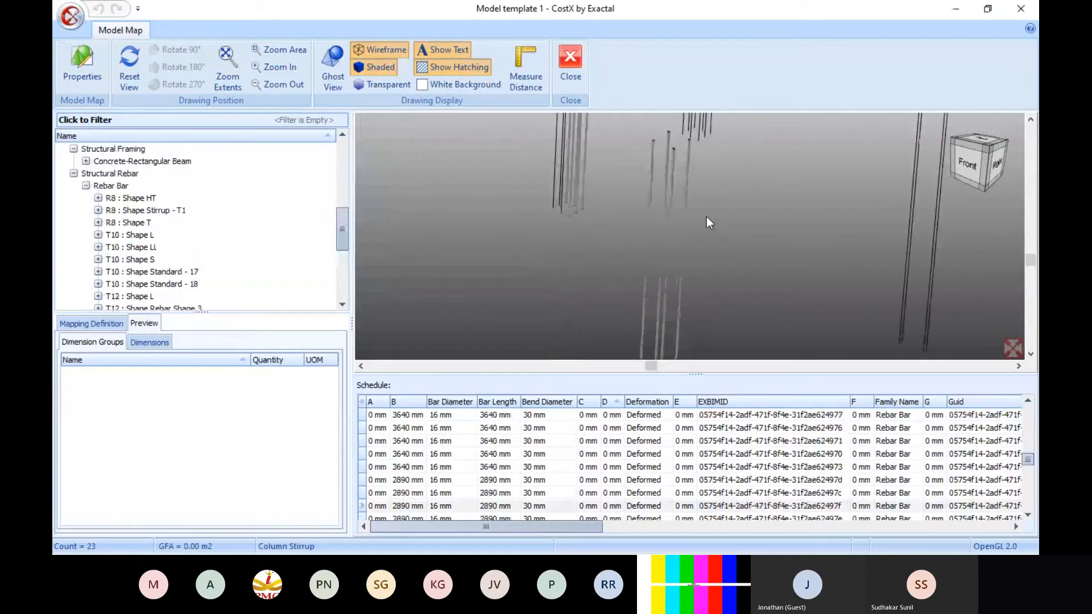
click(671, 190)
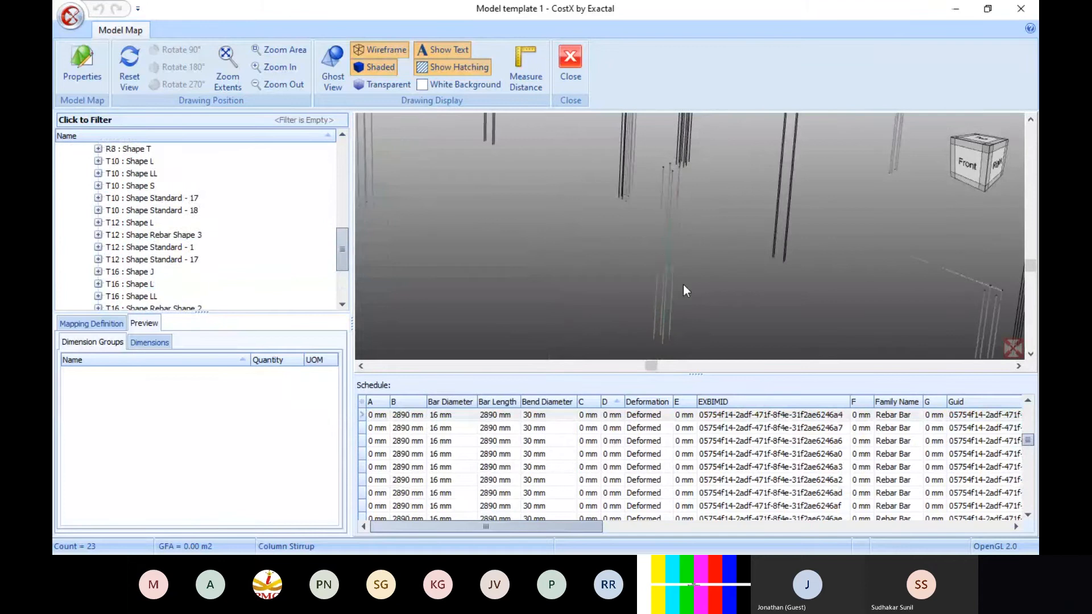
scroll(664, 257, down, 2)
scroll(845, 255, up, 2)
click(791, 239)
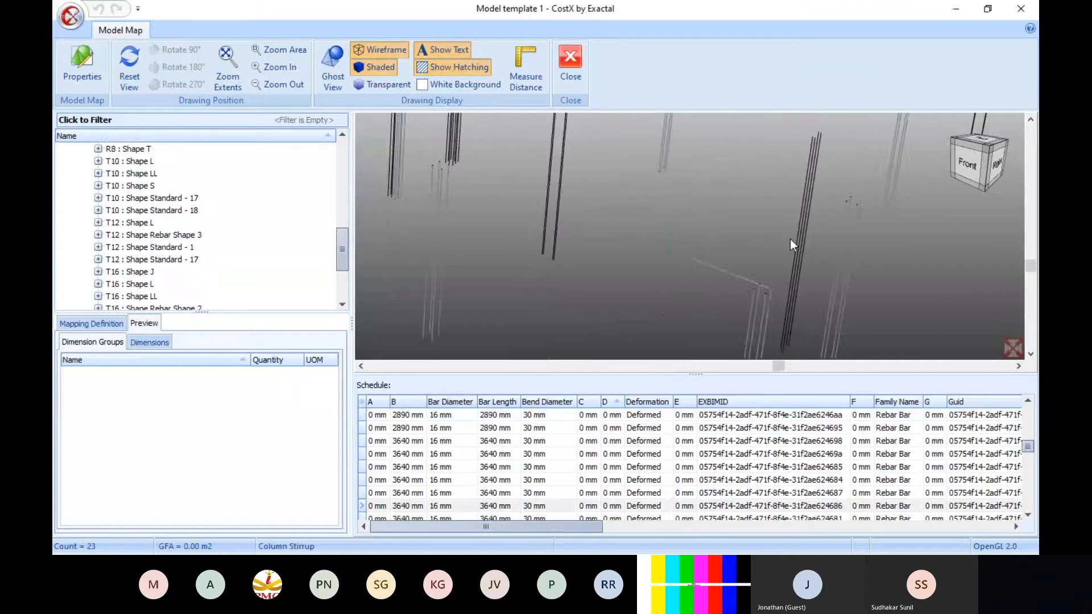
scroll(815, 239, up, 2)
scroll(814, 239, up, 1)
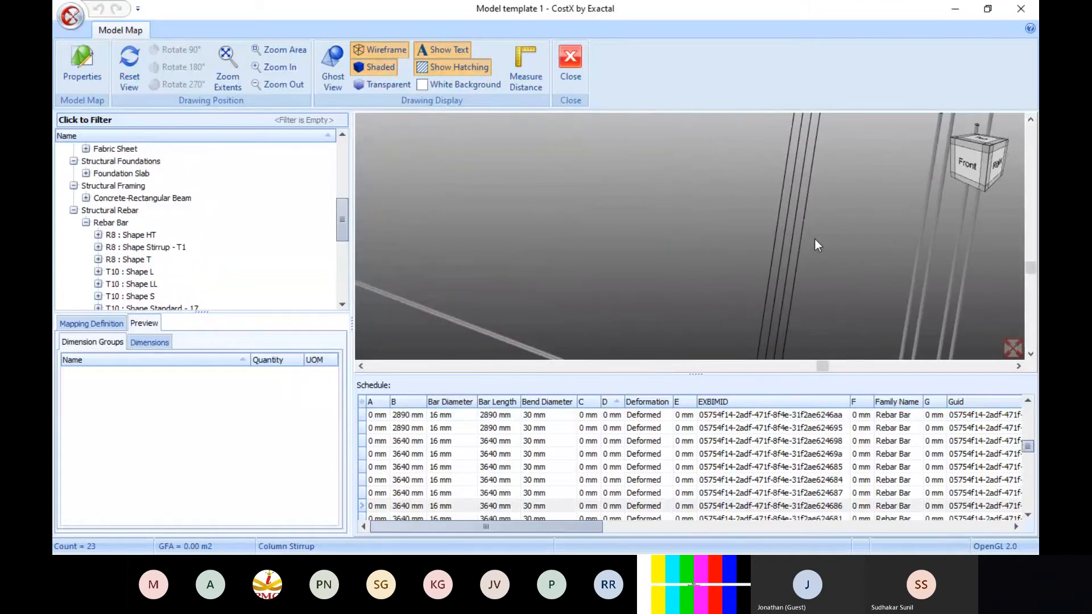
Define the mapping folder as "Column Rebar" and group its dimensions by the [Bar Diameter] property.
click(91, 323)
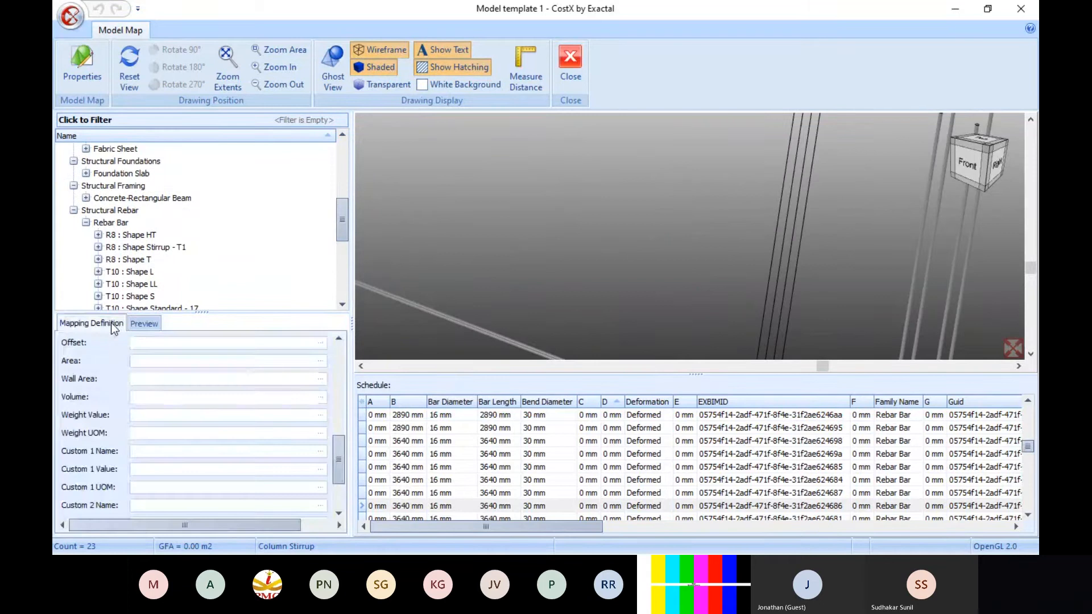
drag(341, 466, 340, 377)
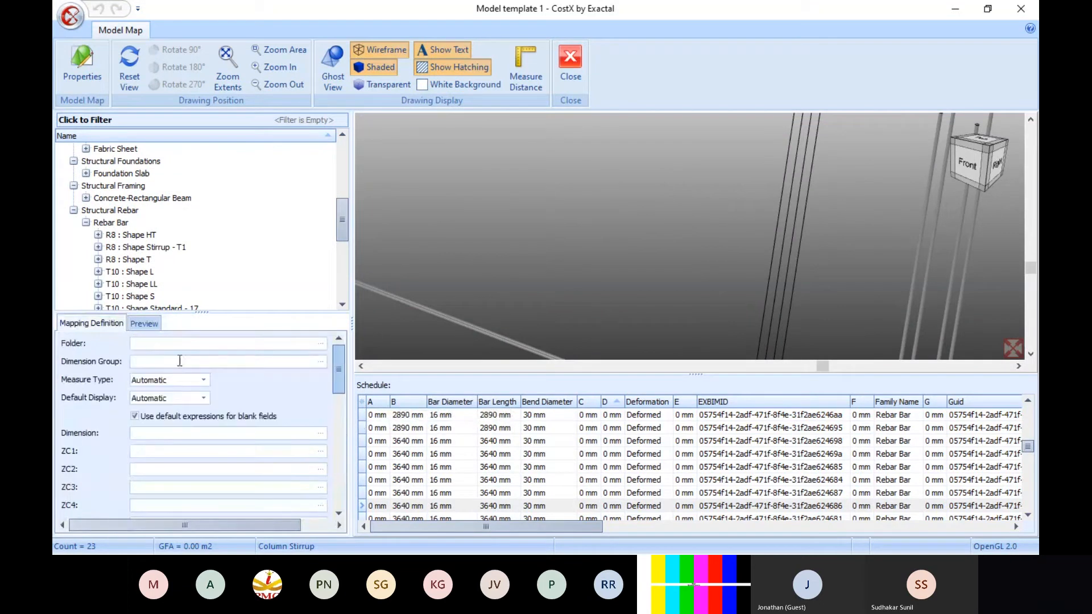
click(141, 344)
text(1)
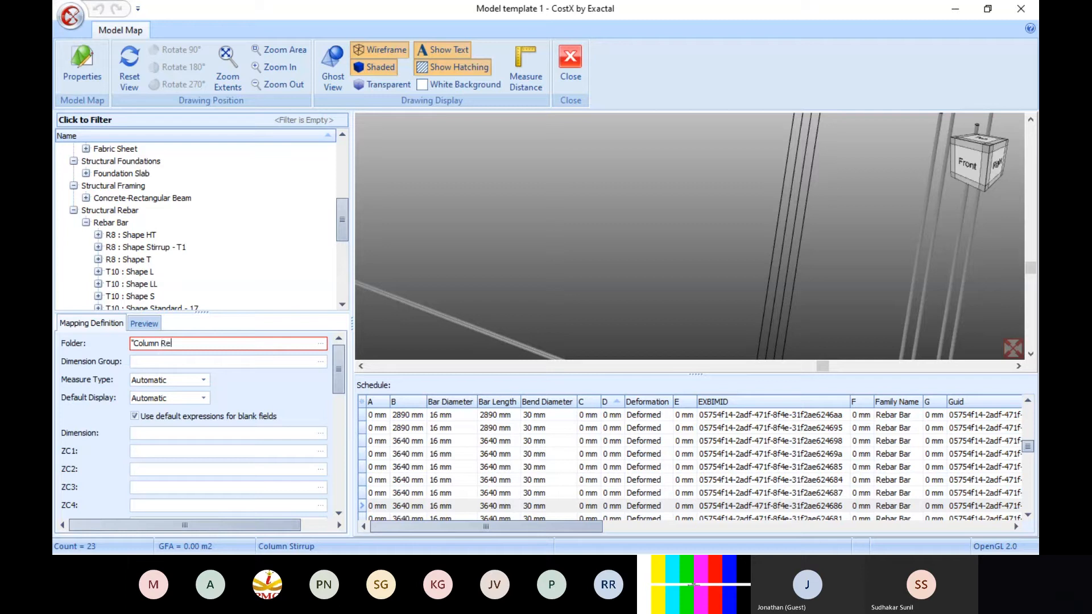
text(Column Rebar")
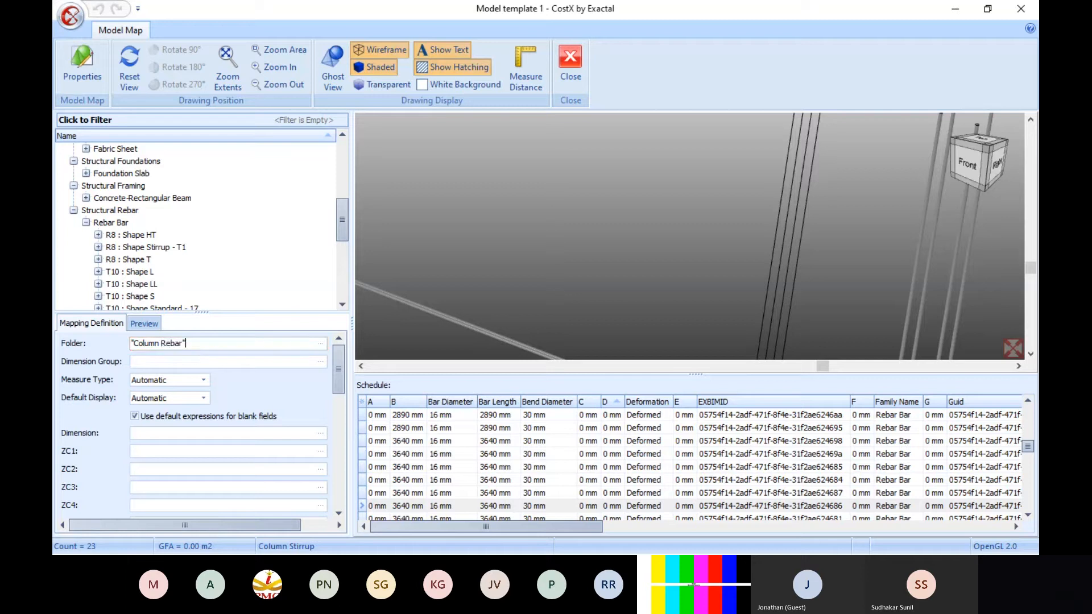
click(459, 401)
drag(213, 367, 213, 365)
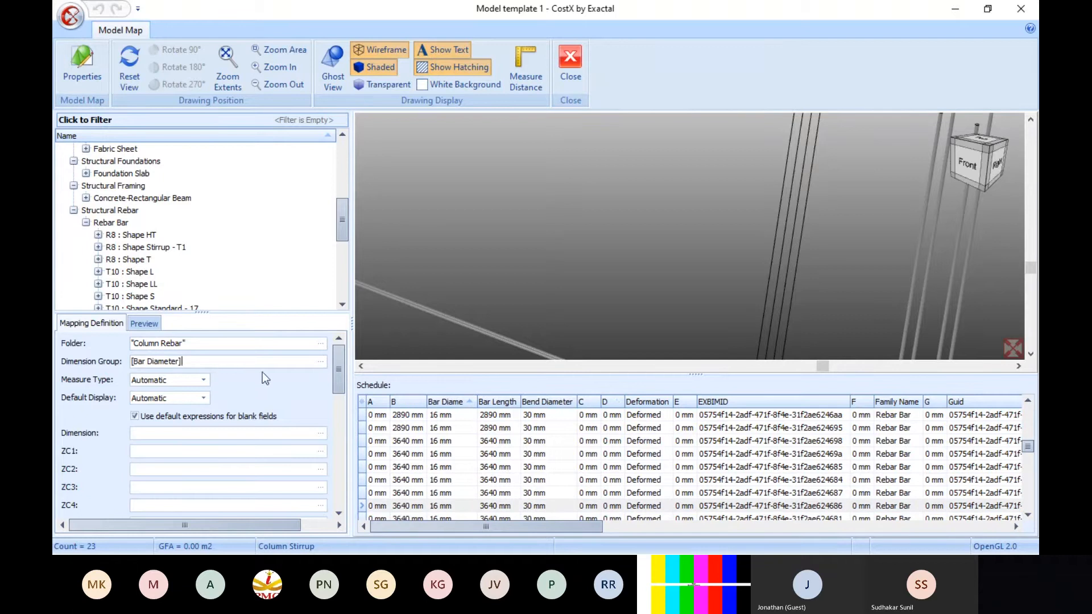
Set the mapping's Default Display to Weight and assign the schedule's B property to Length.
click(203, 400)
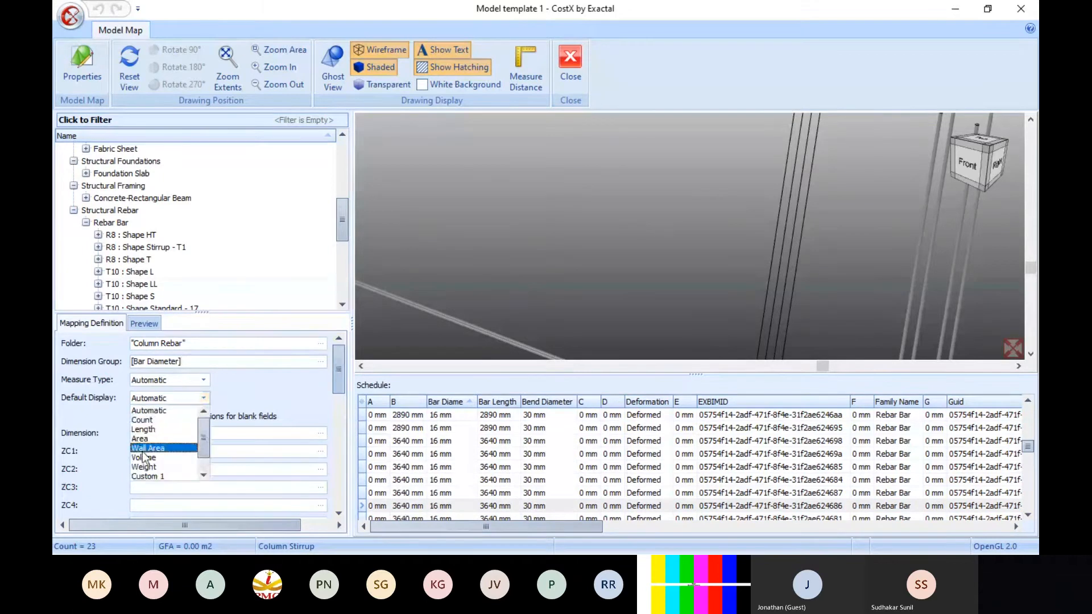
click(156, 466)
scroll(228, 421, down, 5)
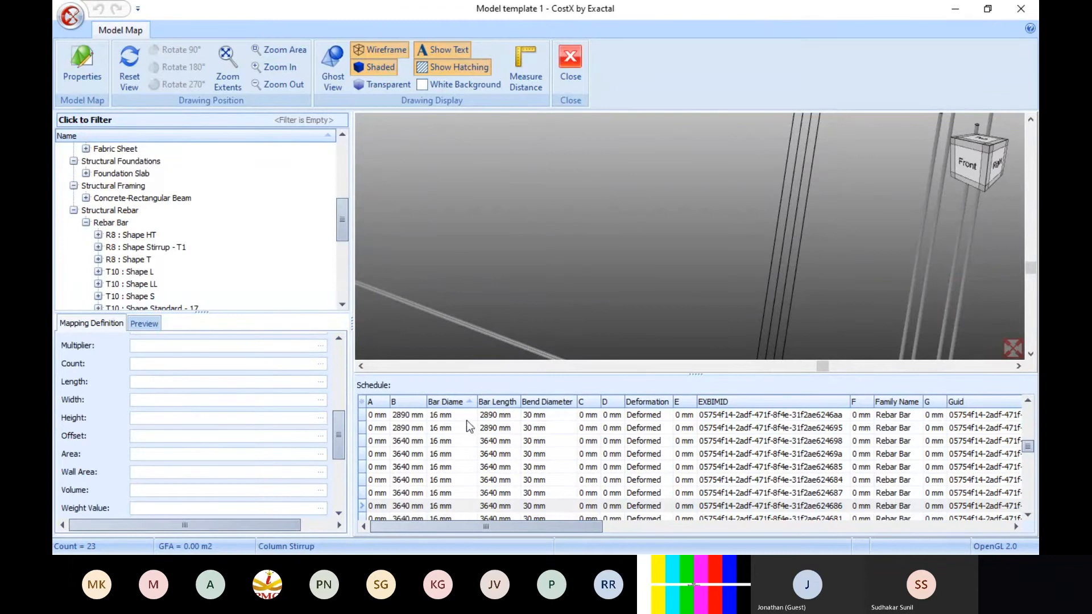
click(409, 402)
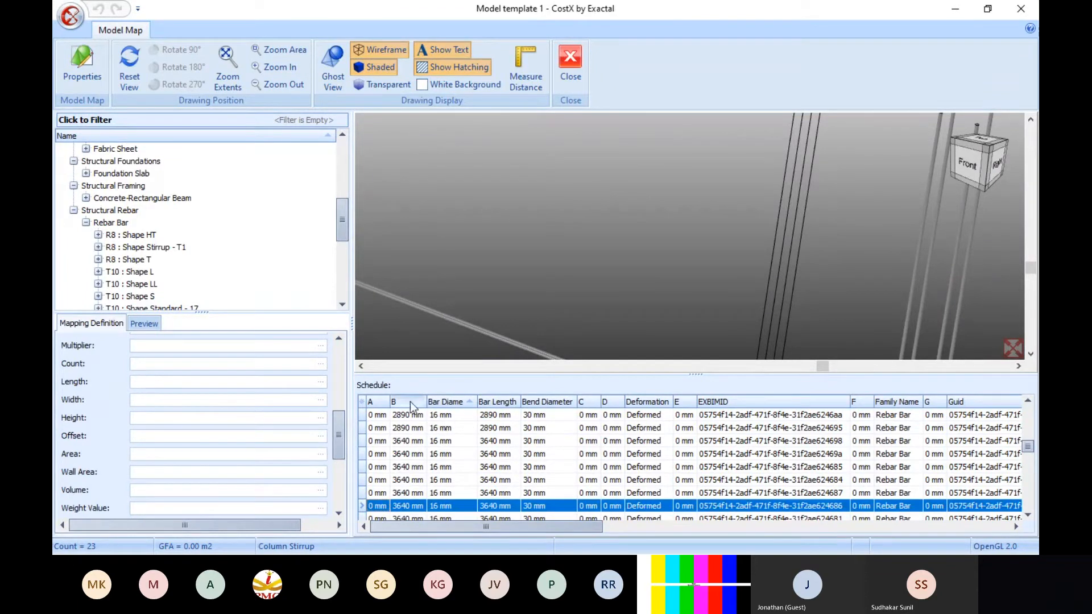
click(139, 385)
Start the Weight Value expression of the column rebar mapping with {Length}*.
drag(339, 427, 339, 465)
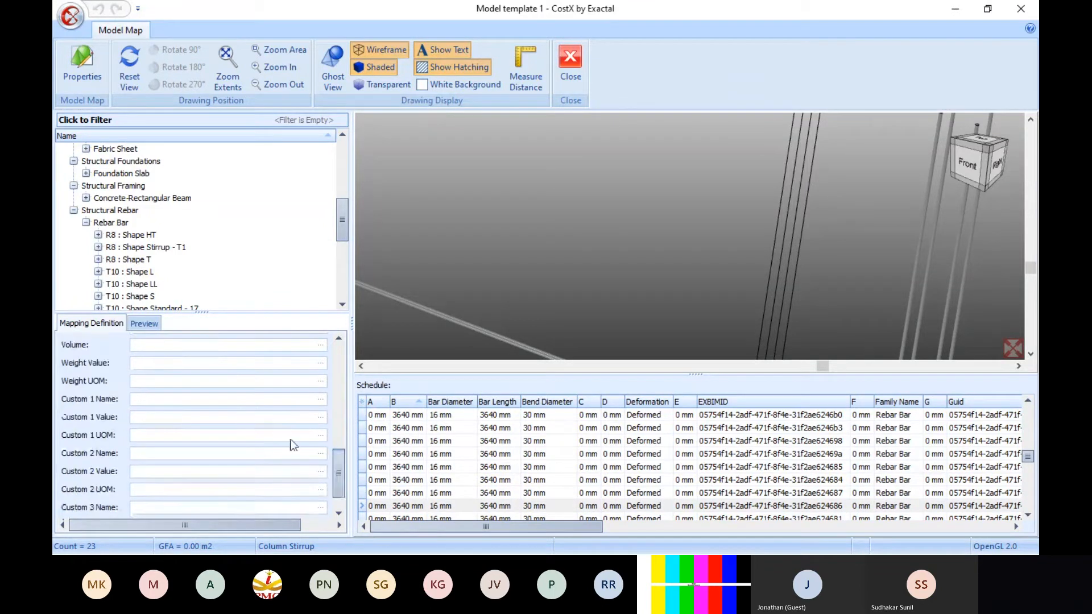
click(135, 363)
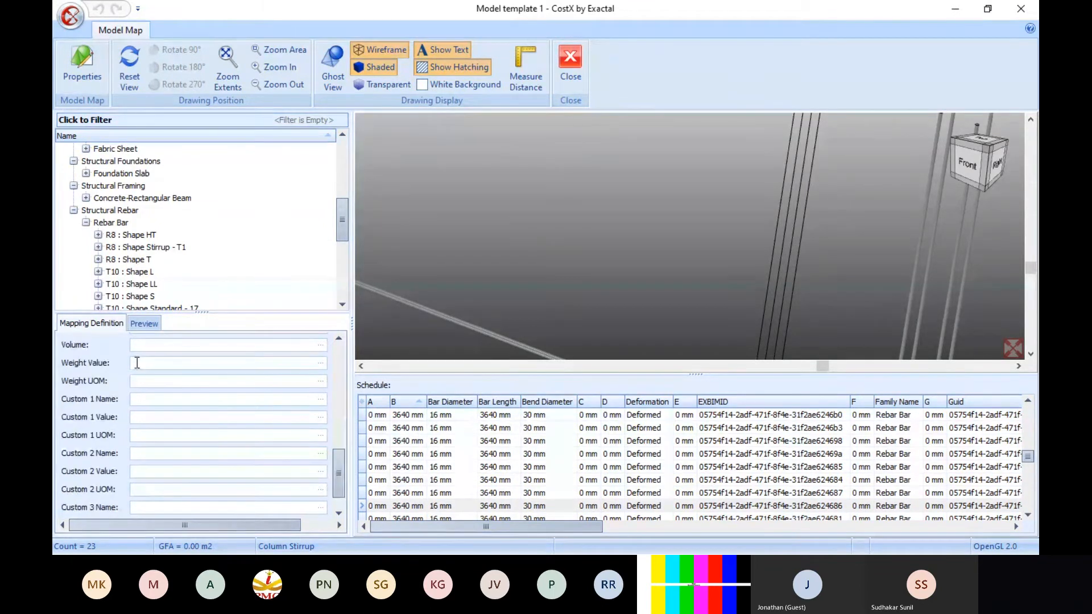
click(320, 362)
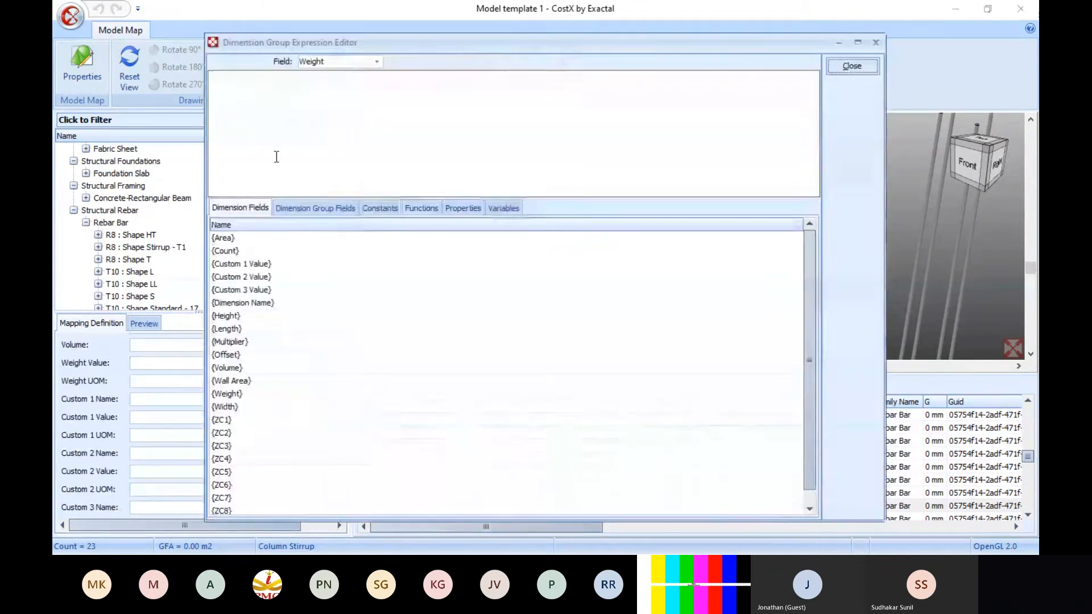
double_click(237, 328)
text(*)
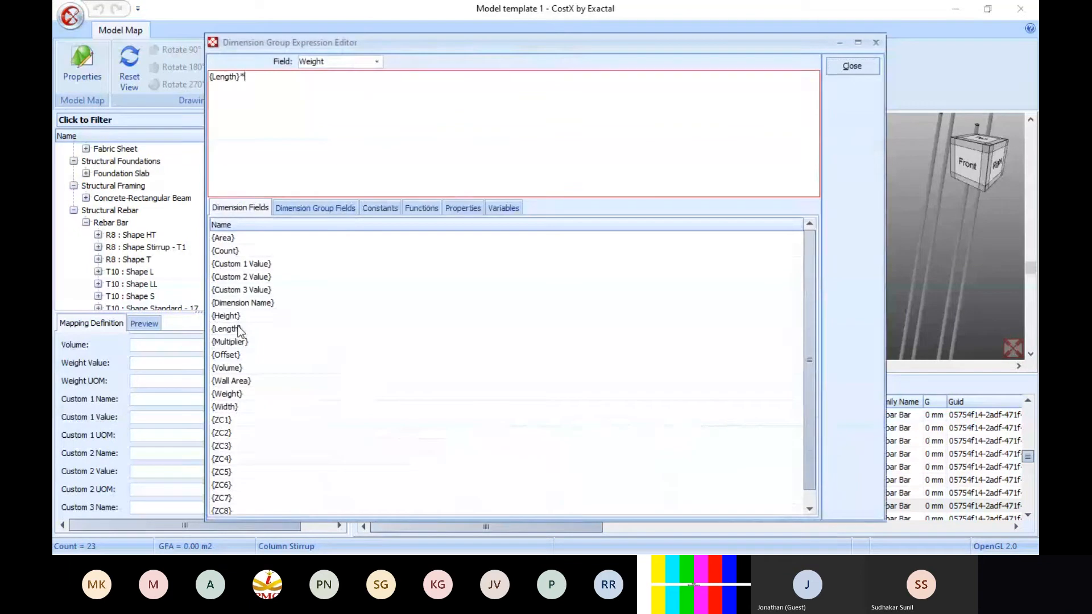
Complete the weight expression with the 16mm TMT Bar constant of 1.58 and set the Weight UOM to "kg".
click(380, 208)
scroll(278, 387, down, 5)
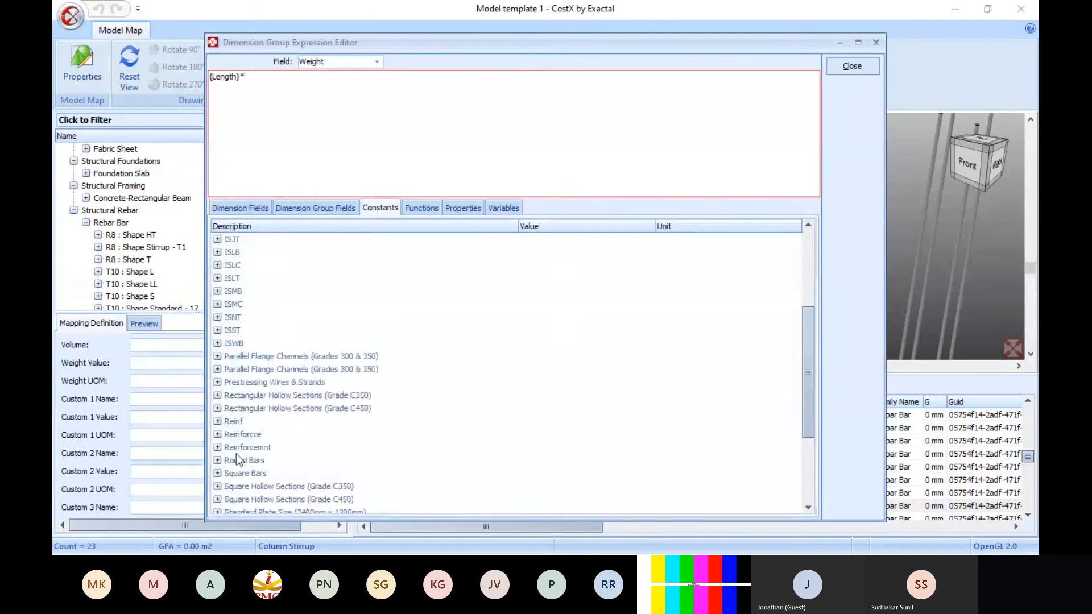
scroll(233, 451, down, 3)
click(217, 422)
scroll(356, 427, down, 1)
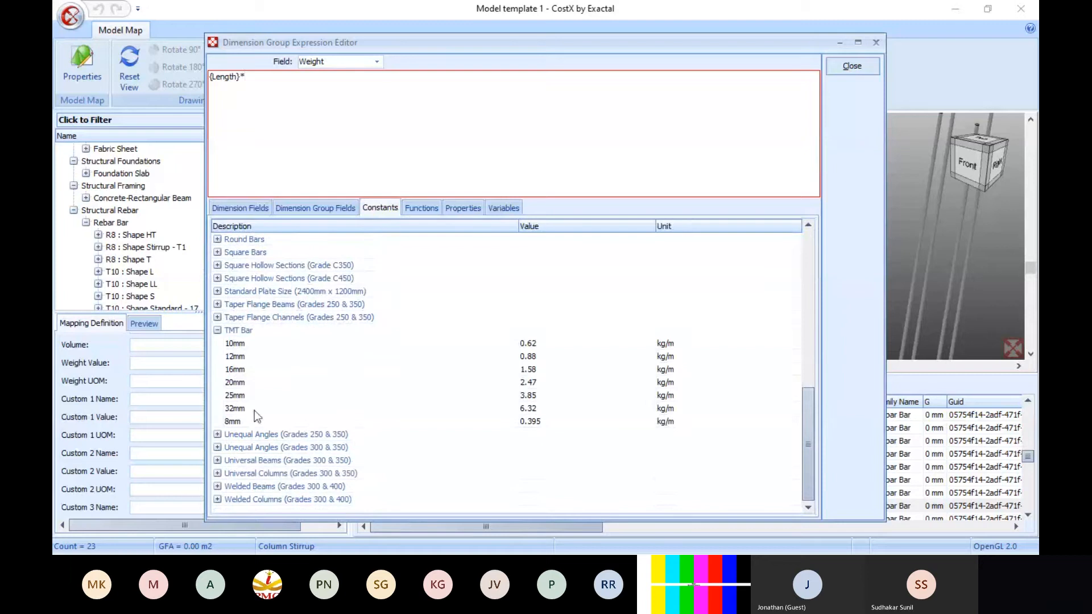
double_click(236, 369)
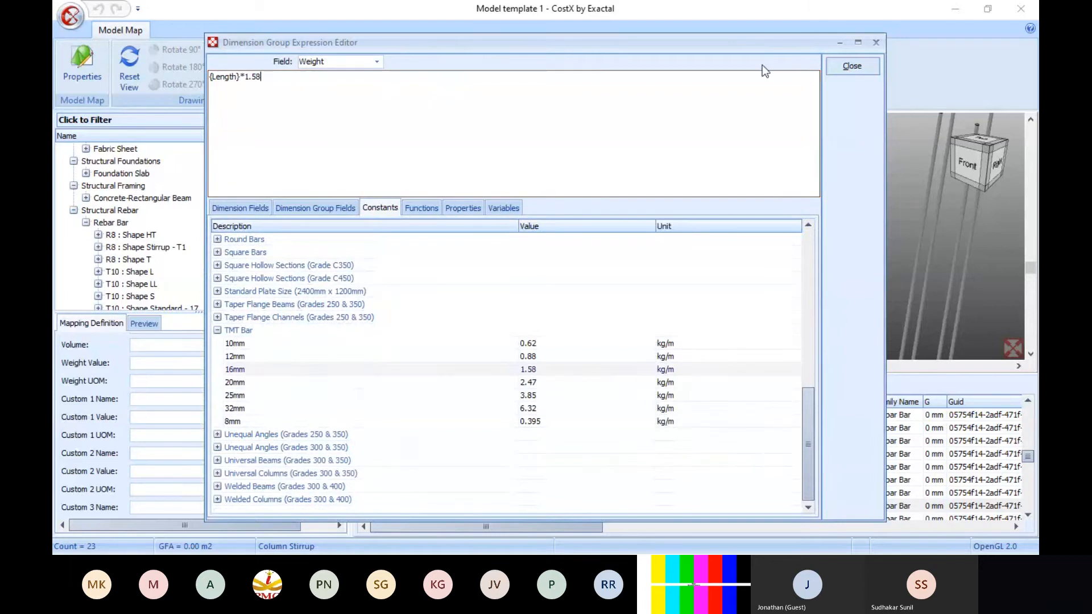
click(853, 66)
click(165, 381)
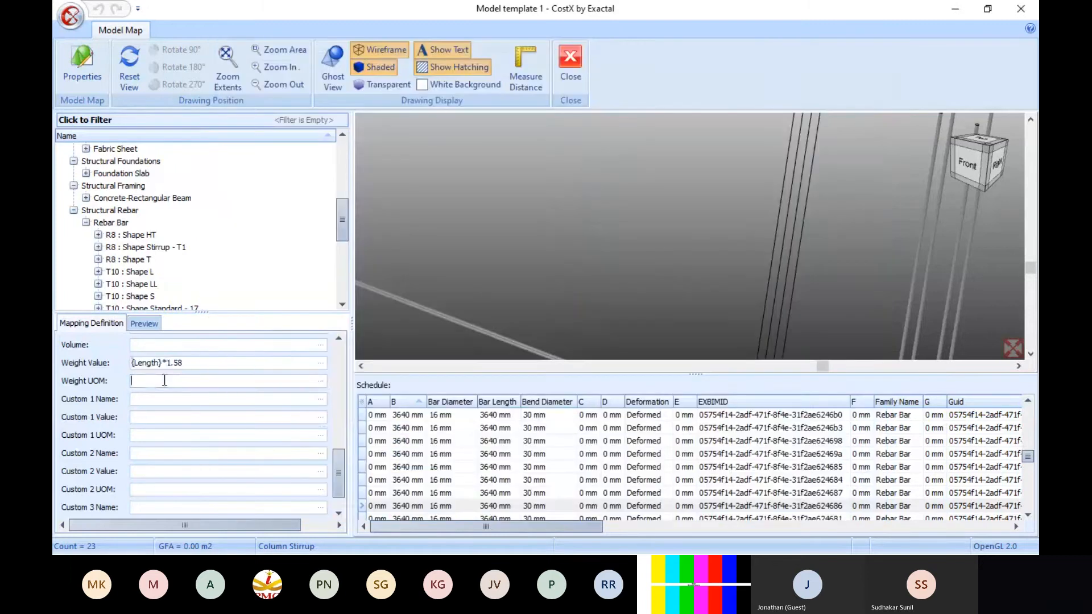
text("kg")
Preview the 16 mm dimension group under Column Rebar and examine its bars in the model.
click(144, 323)
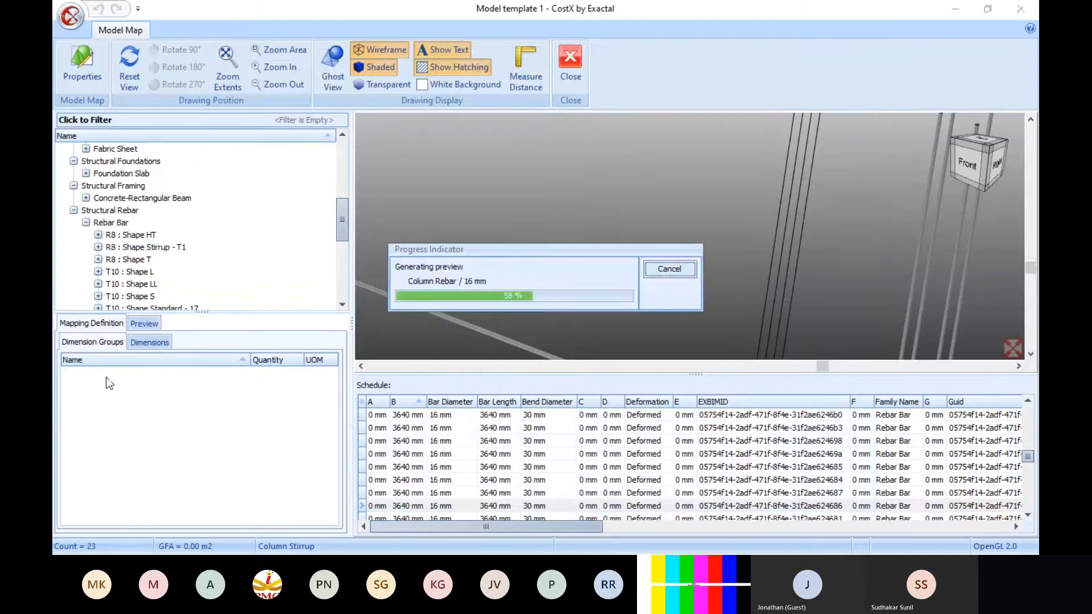
click(67, 373)
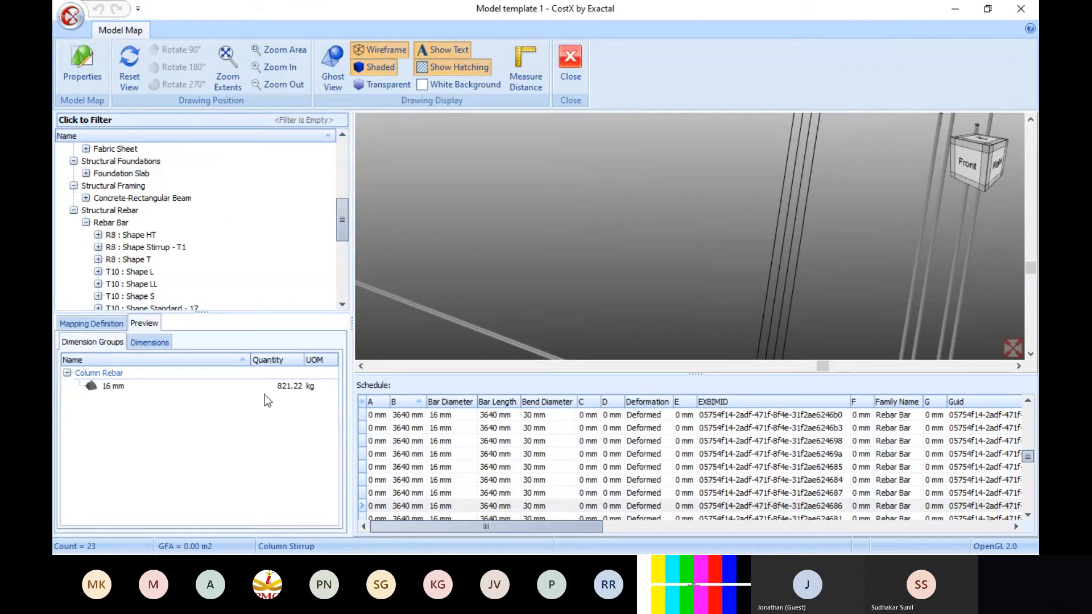
click(282, 387)
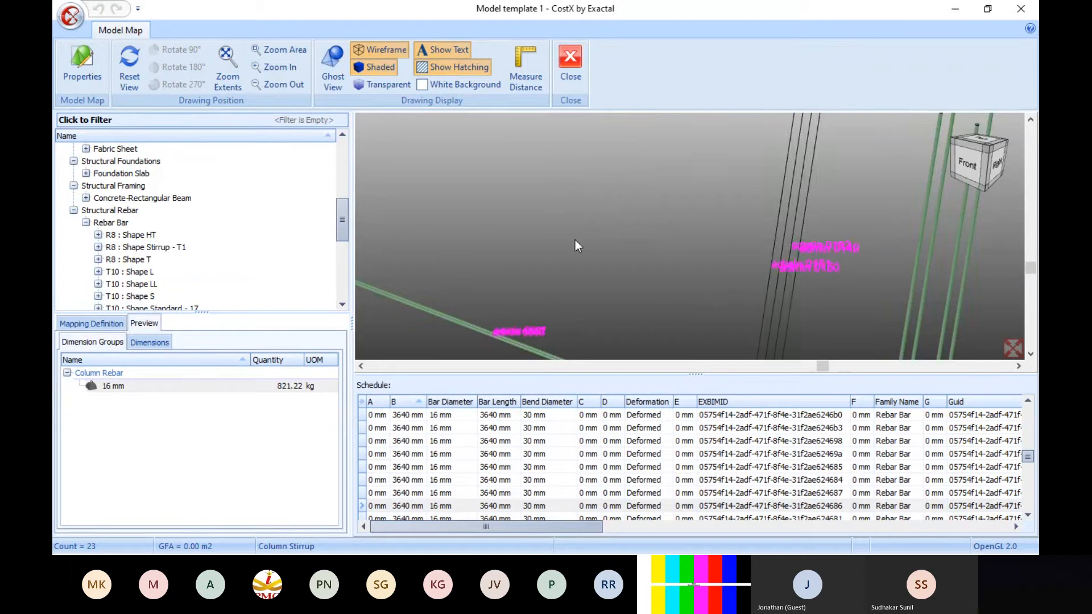
scroll(560, 233, down, 4)
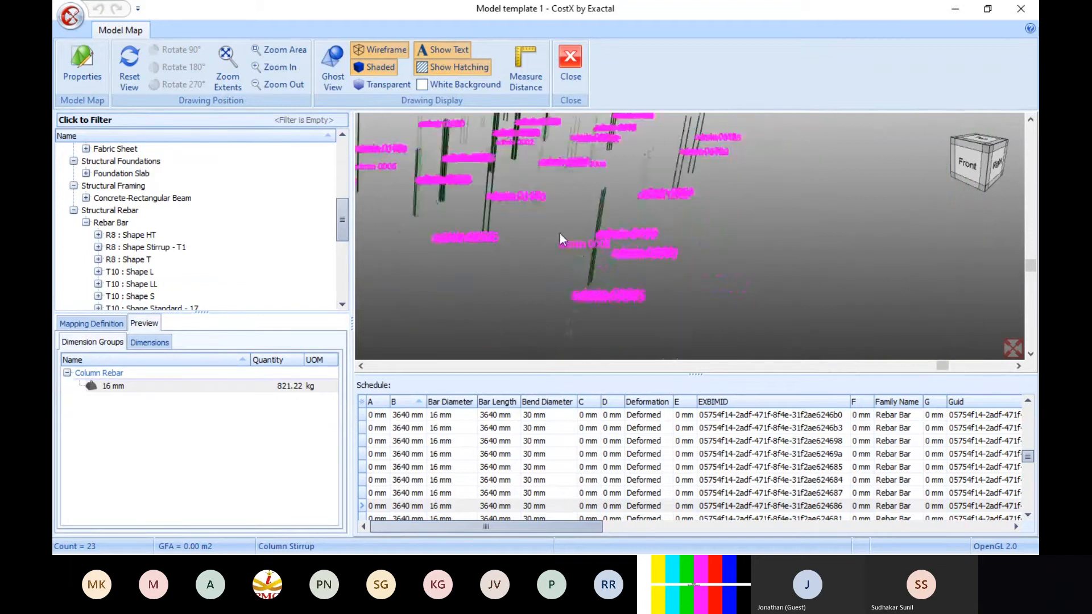
scroll(610, 233, up, 3)
scroll(643, 286, down, 3)
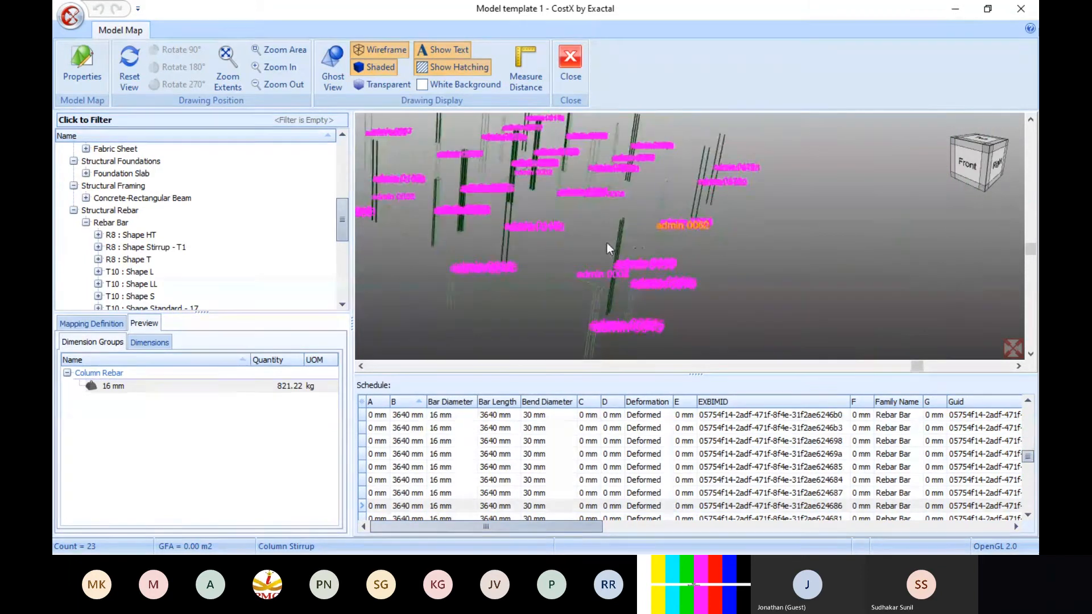
scroll(471, 168, up, 3)
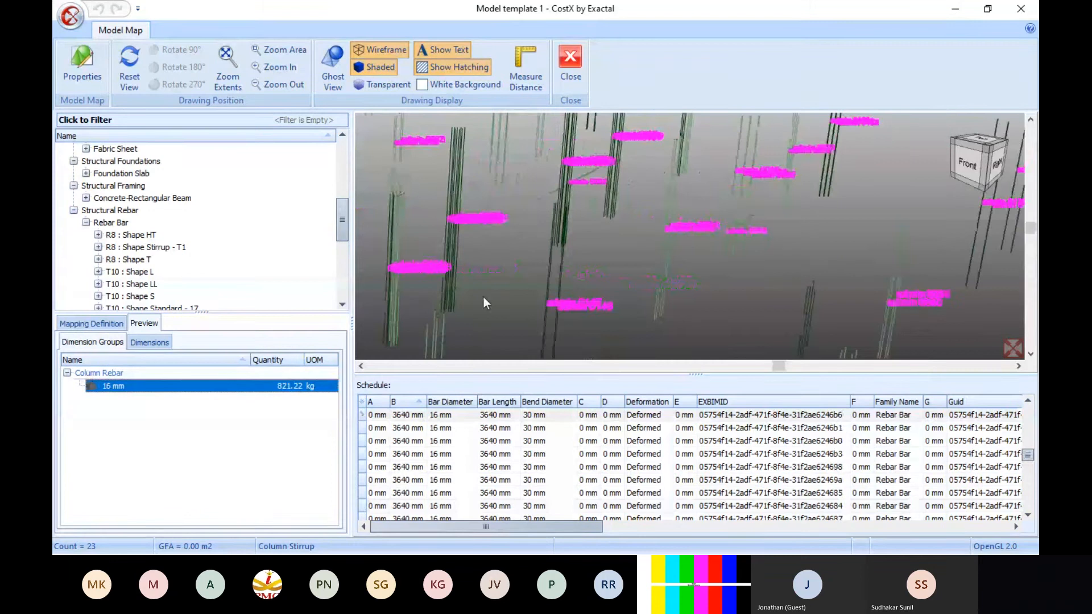
Review the mapping definition options of T16 : Shape Standard - 1 and compare its bars with those of T16 : Shape Standard - 18.
drag(343, 227, 340, 277)
scroll(551, 169, down, 5)
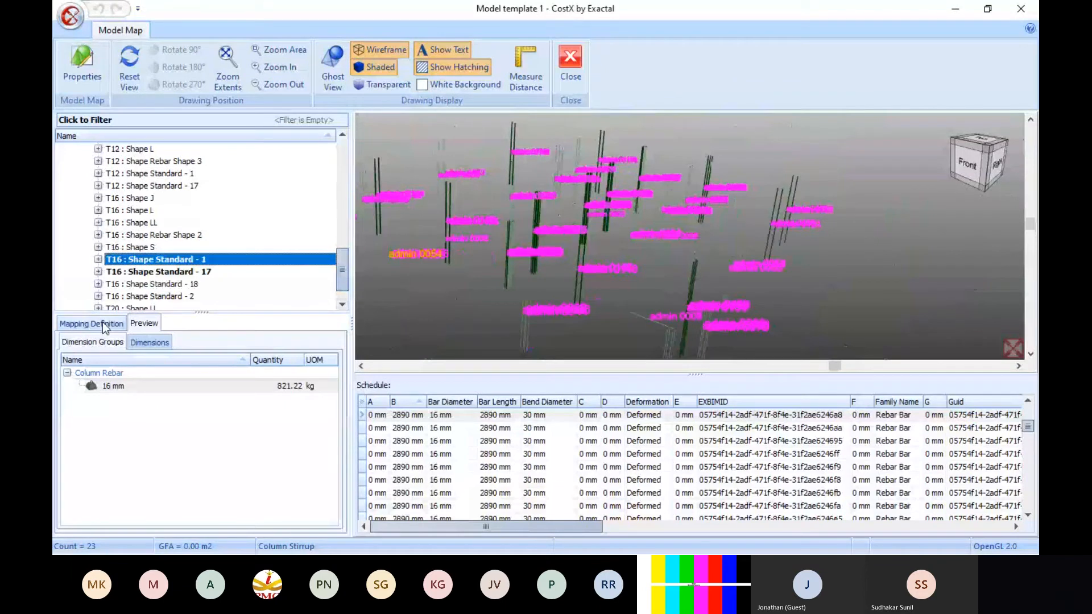
right_click(161, 261)
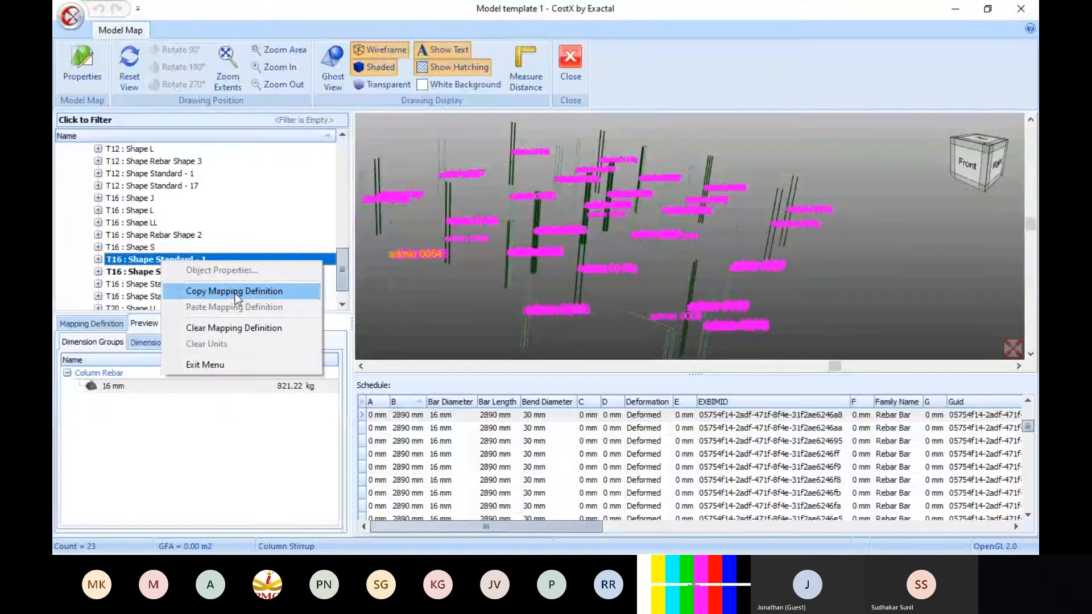
click(342, 272)
click(161, 284)
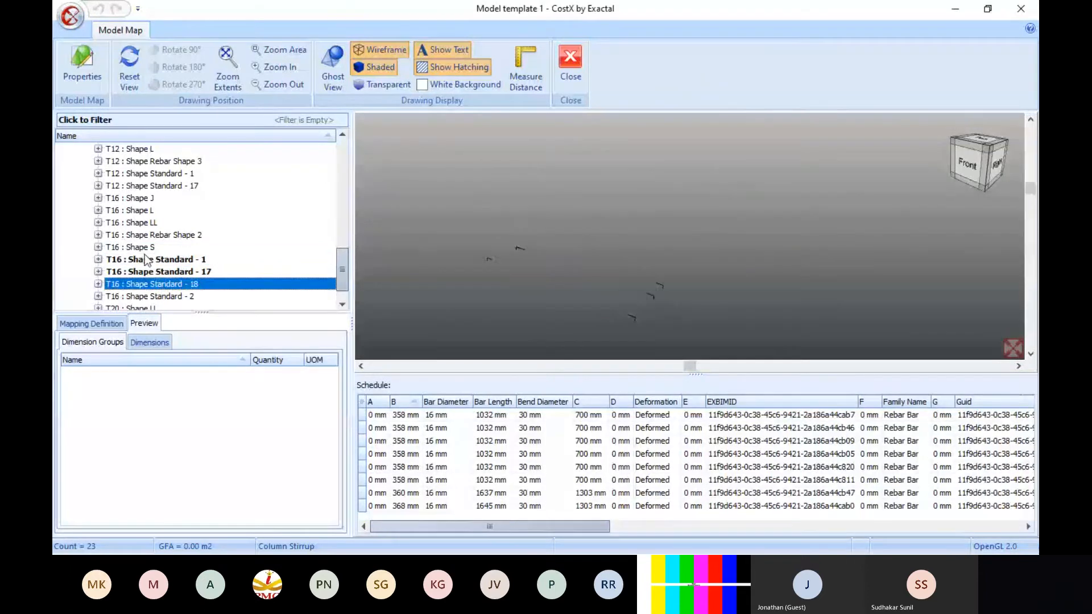
click(149, 259)
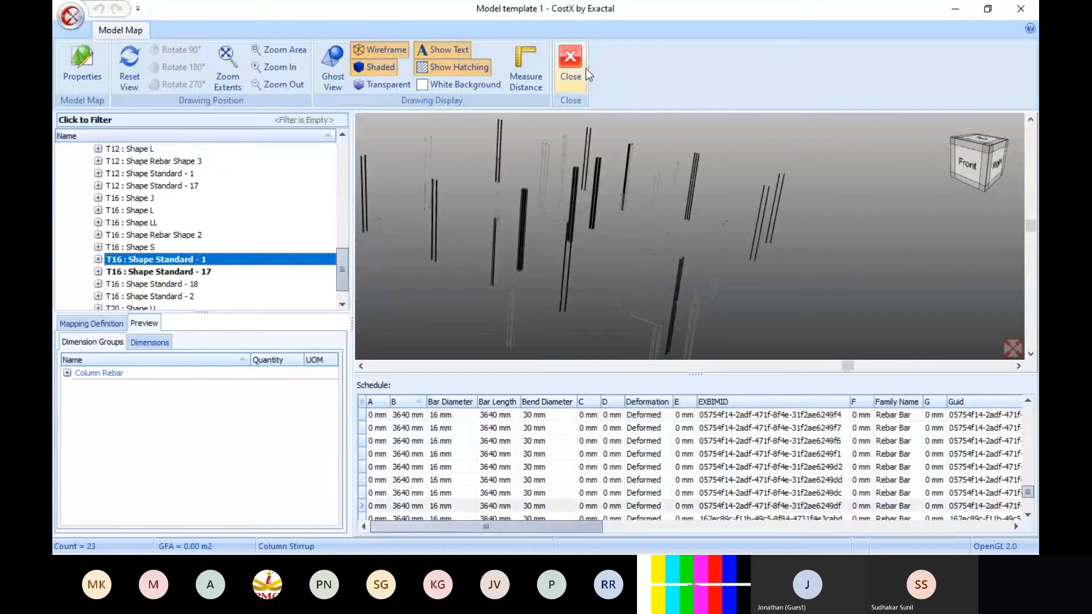
Close the model map and show all BIM objects in the Rebar drawing.
click(572, 73)
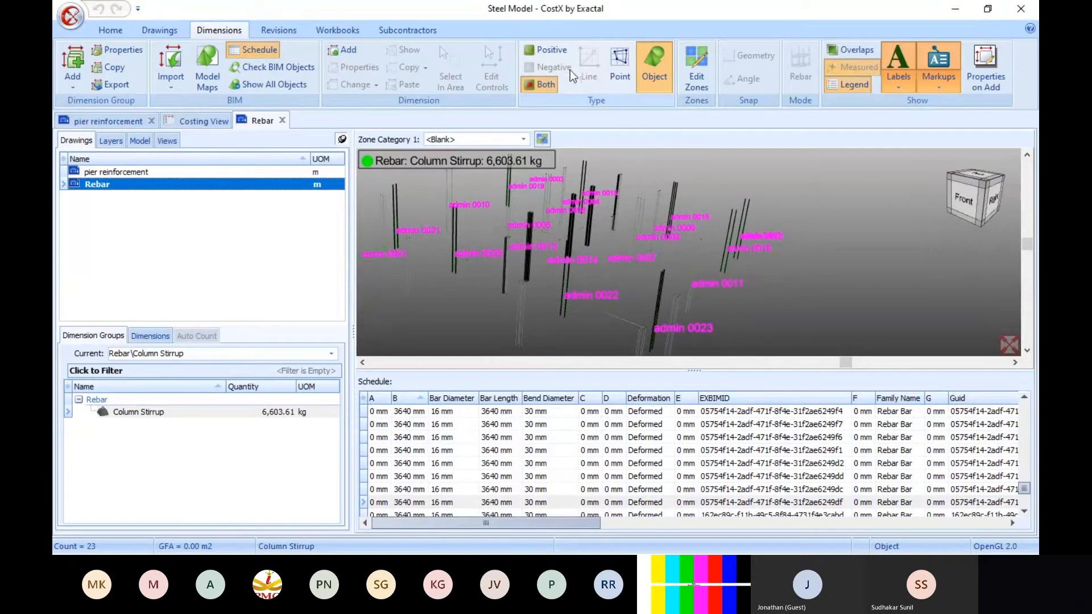
scroll(559, 278, up, 4)
click(252, 90)
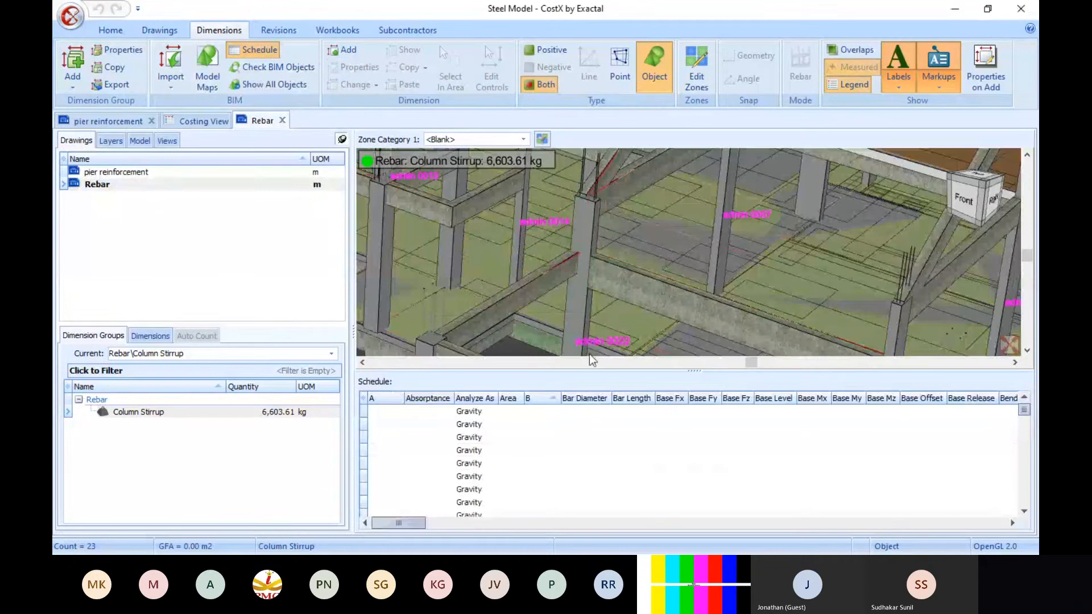
Import dimensions into the Rebar drawing using the model map Model template 1.
drag(604, 370, 605, 440)
scroll(629, 278, down, 5)
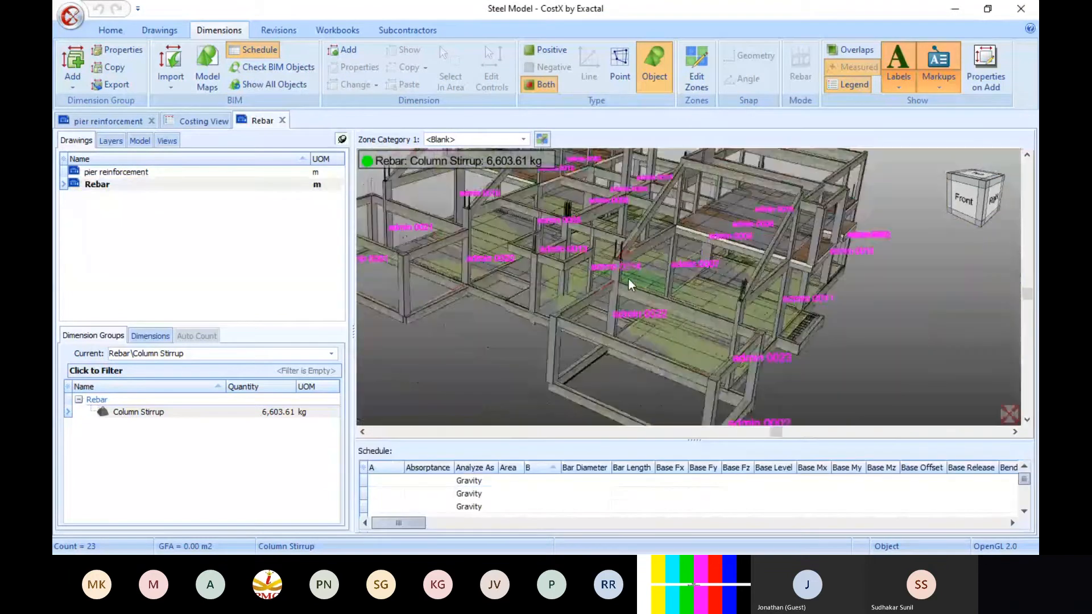
click(182, 83)
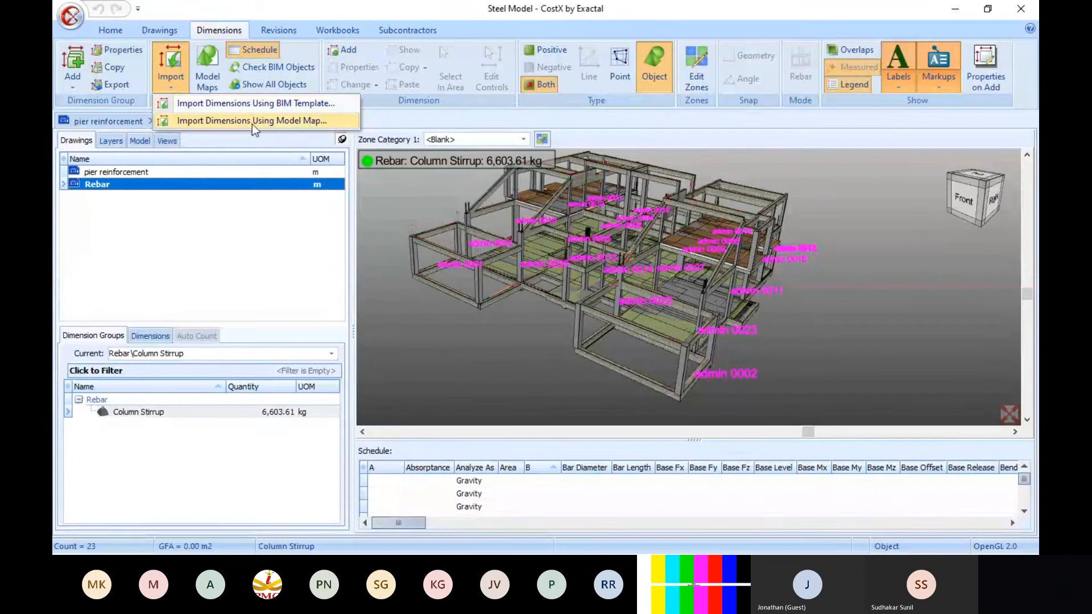
click(285, 122)
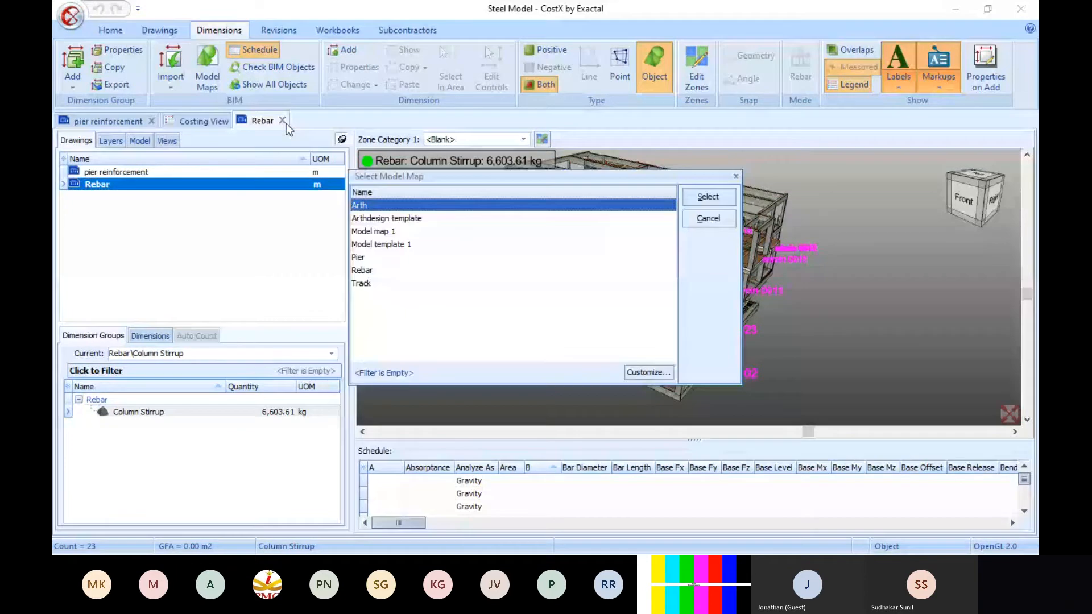
click(366, 246)
click(705, 200)
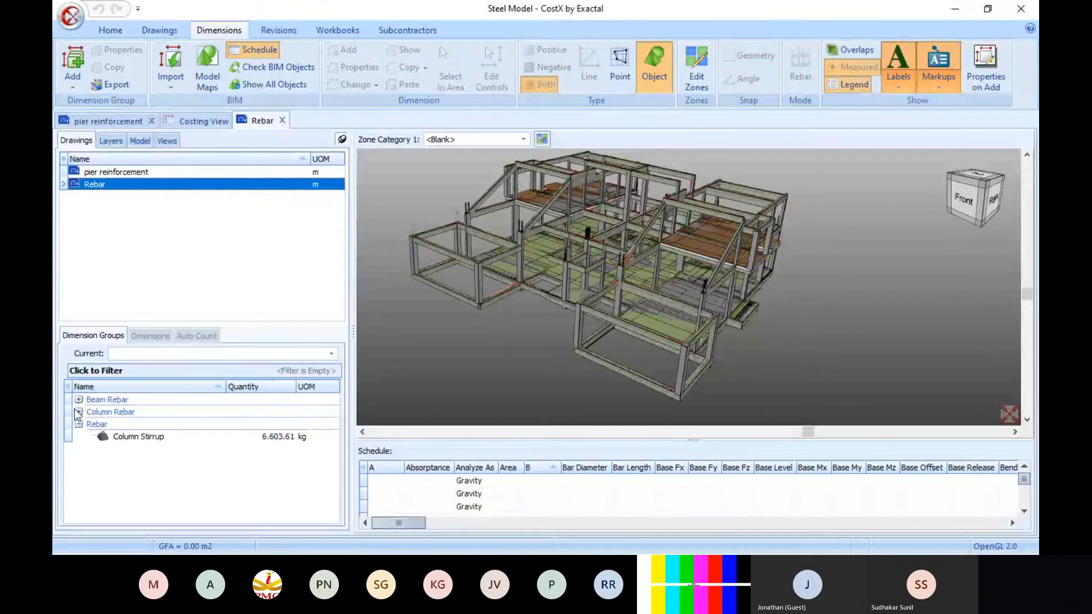
Expand the imported Beam Rebar and Column Rebar folders and examine the 16 mm Column Rebar group's bars in the model.
click(79, 412)
click(79, 399)
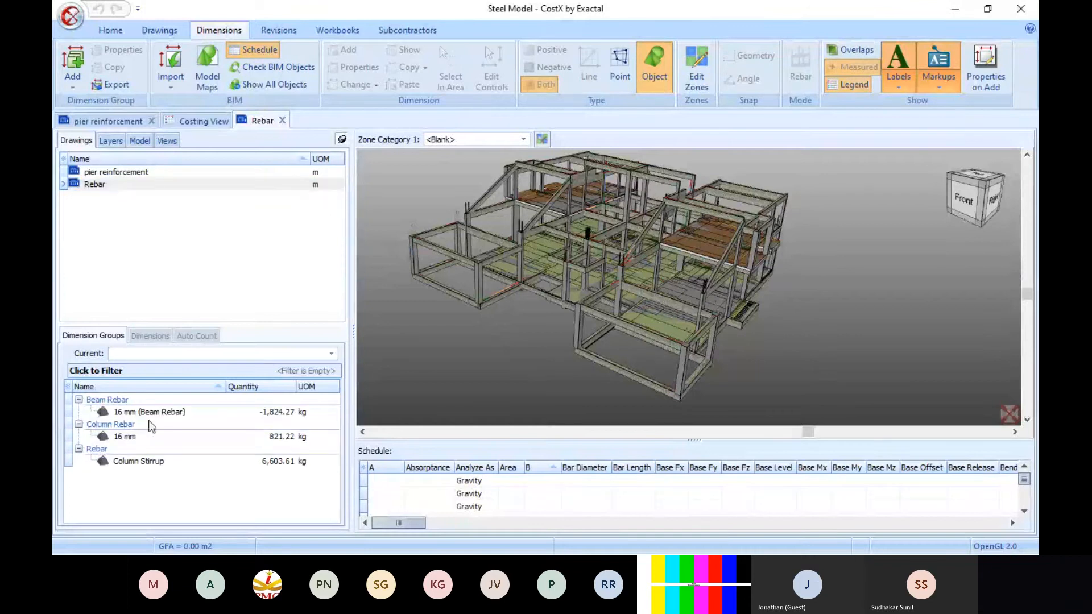
click(253, 437)
click(79, 400)
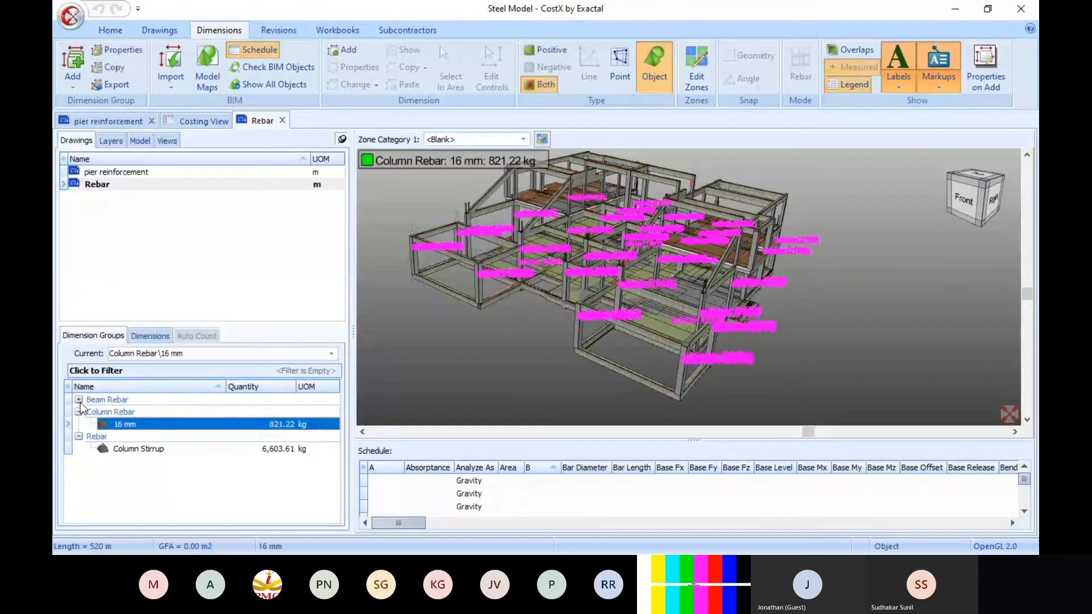
scroll(605, 305, up, 5)
scroll(650, 284, down, 5)
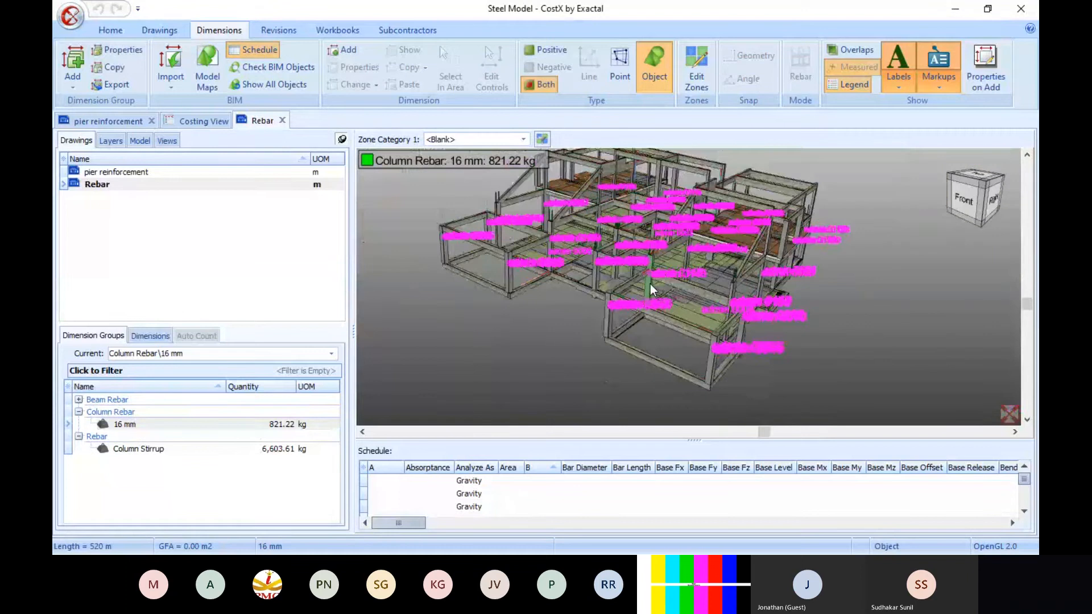
scroll(643, 289, up, 4)
scroll(643, 289, down, 3)
scroll(633, 281, up, 3)
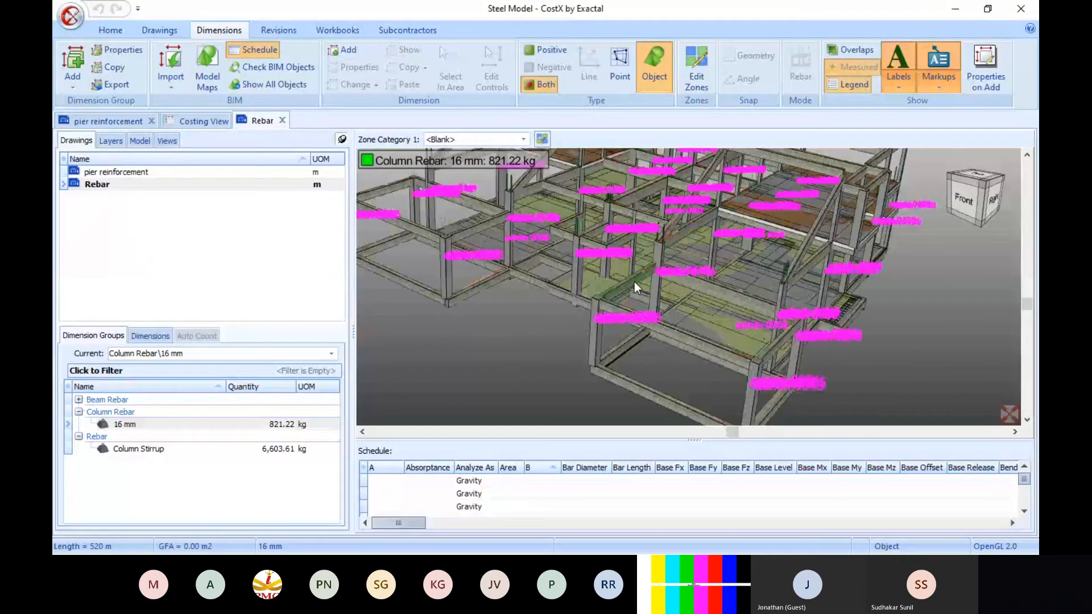
scroll(634, 282, down, 4)
scroll(619, 256, up, 5)
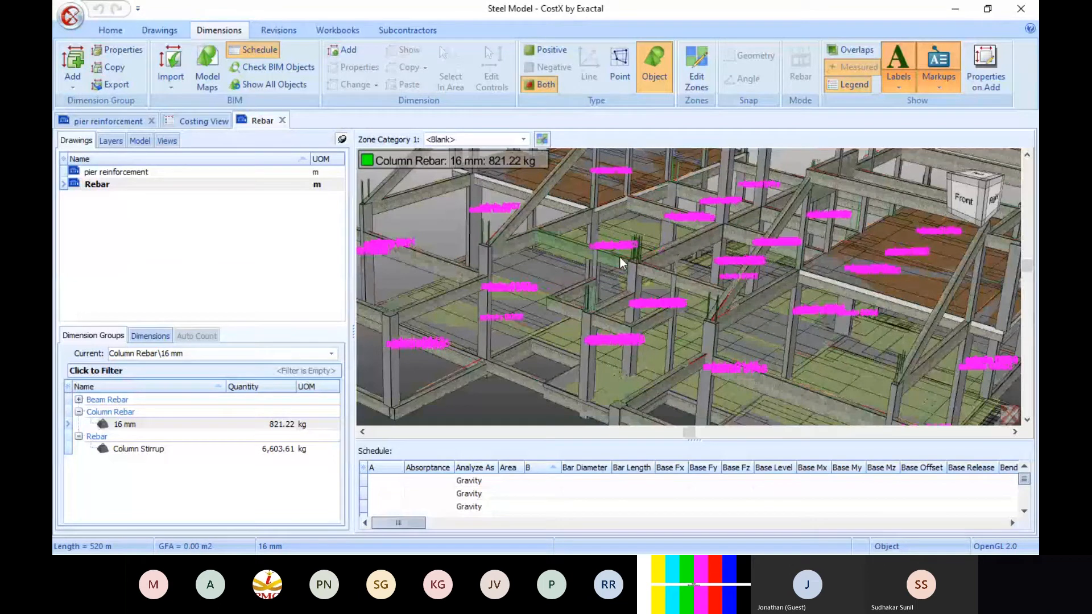
scroll(619, 256, down, 5)
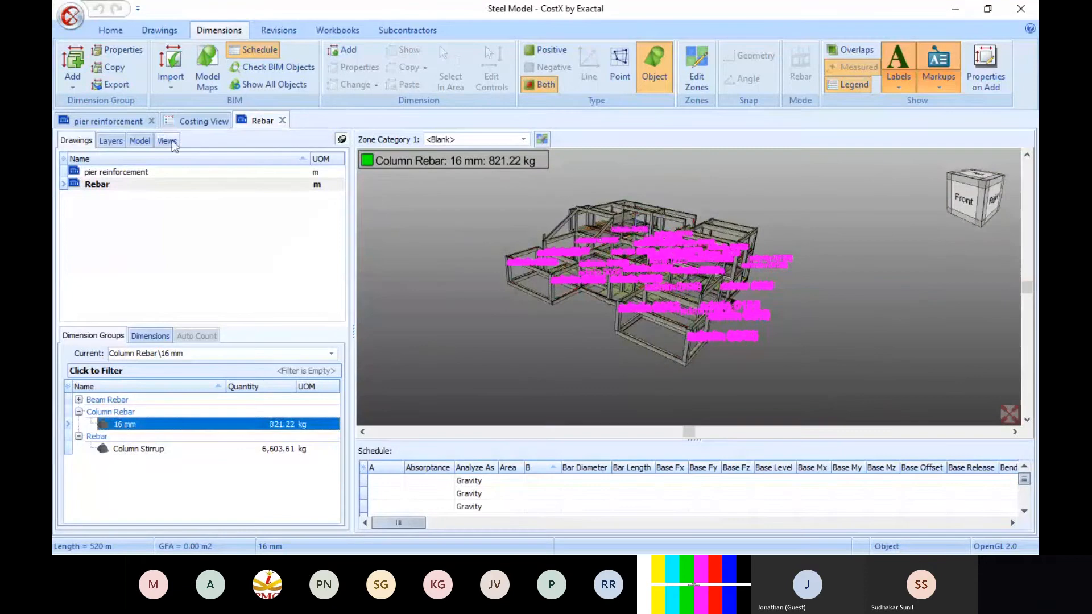
Open the pier reinforcement drawing and examine the pier column and its footing.
double_click(116, 172)
scroll(700, 362, up, 3)
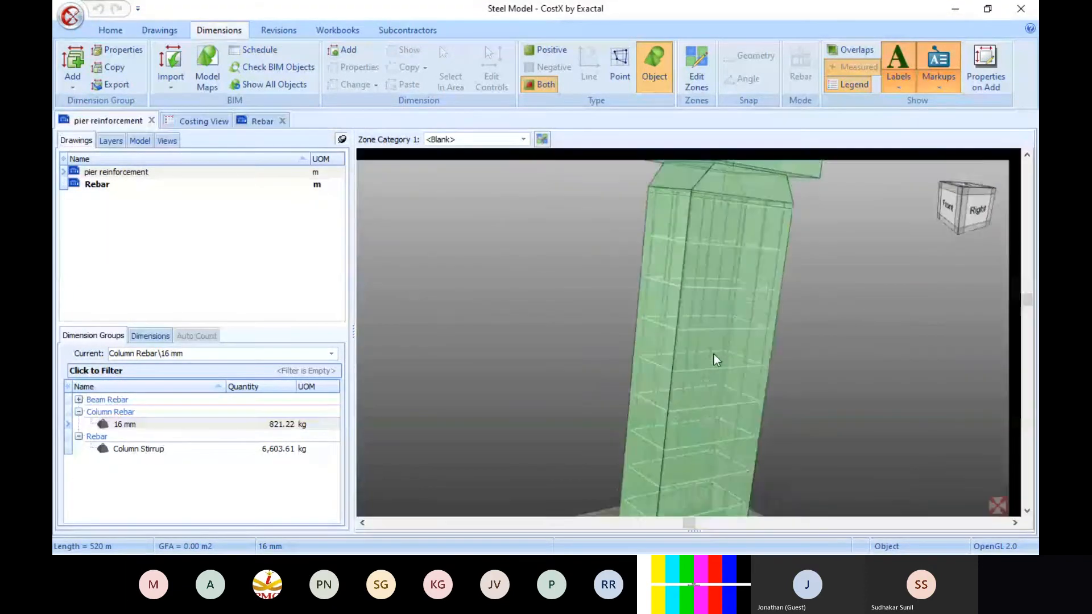
scroll(685, 304, down, 3)
scroll(681, 333, up, 1)
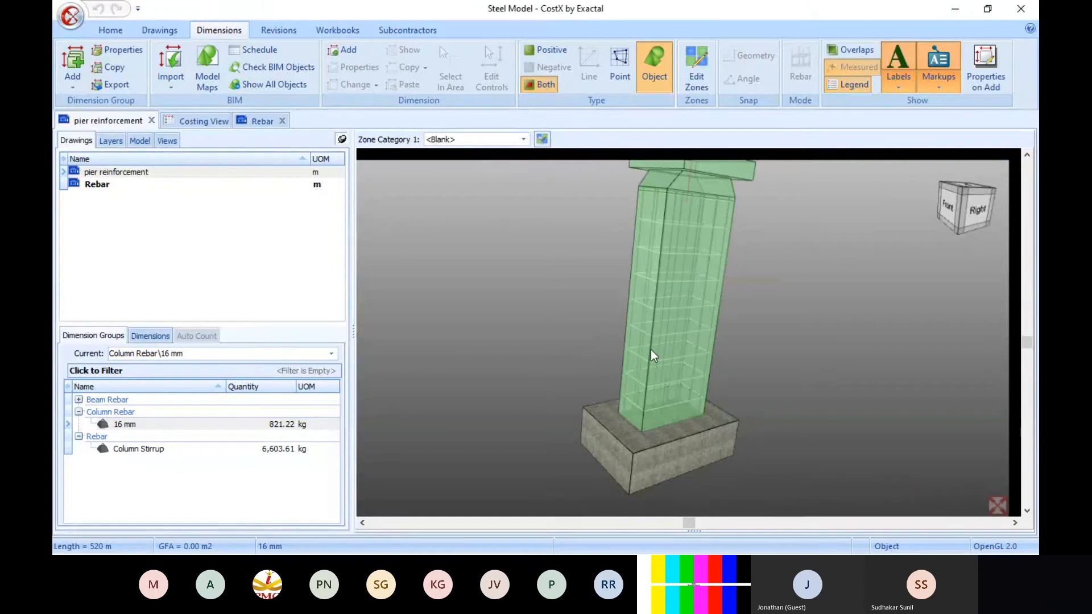
scroll(660, 386, up, 3)
scroll(669, 349, down, 4)
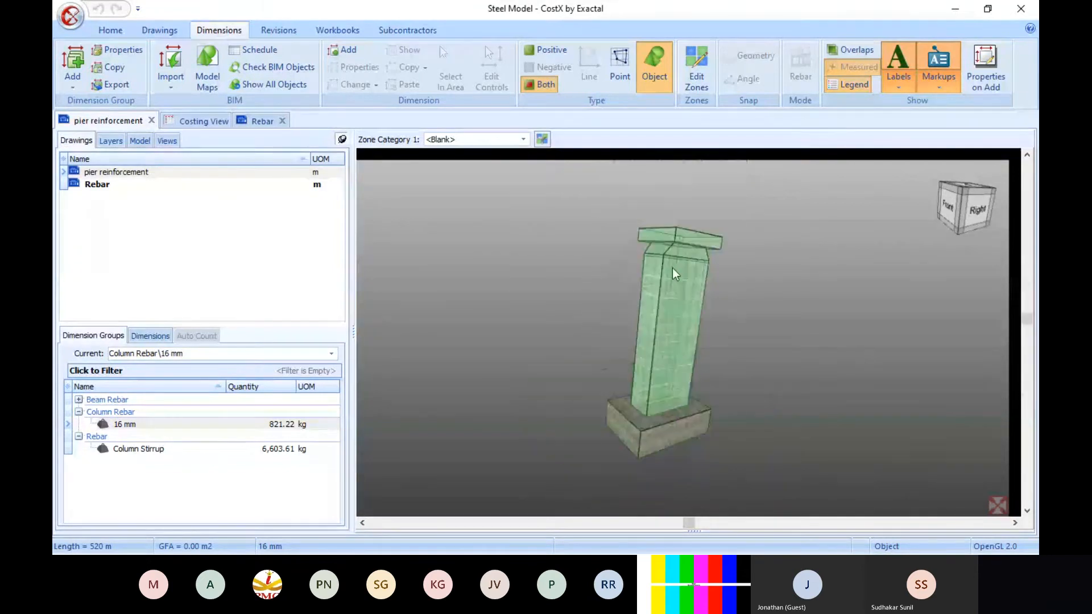
scroll(672, 268, up, 5)
scroll(661, 207, down, 4)
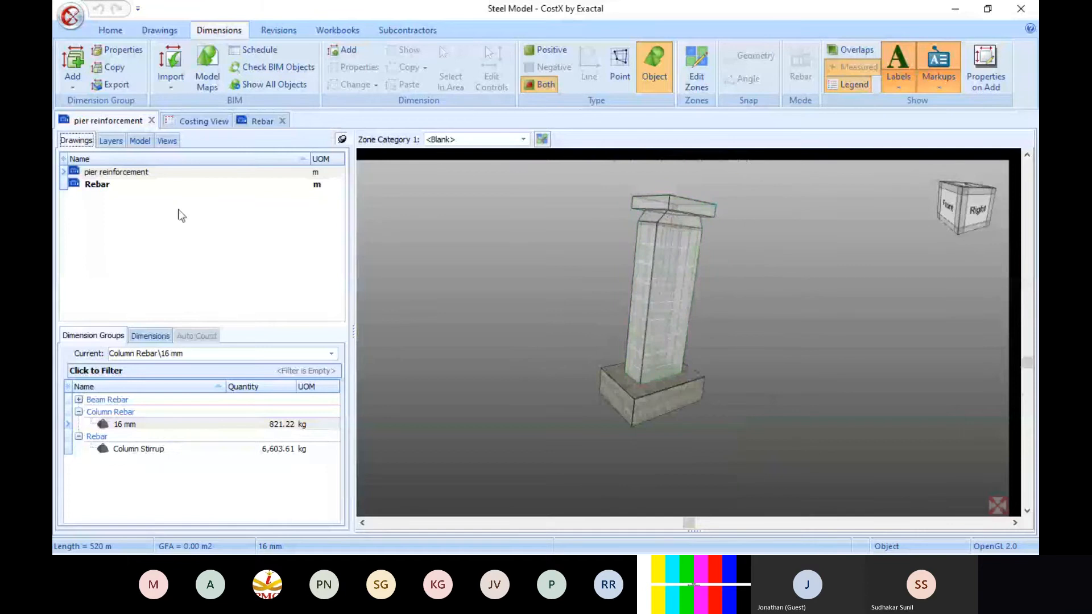
Isolate R16 : Shape HT, R25 : Shape S and the whole Rebar Bar family from the model tree to examine the pier's reinforcement.
click(140, 141)
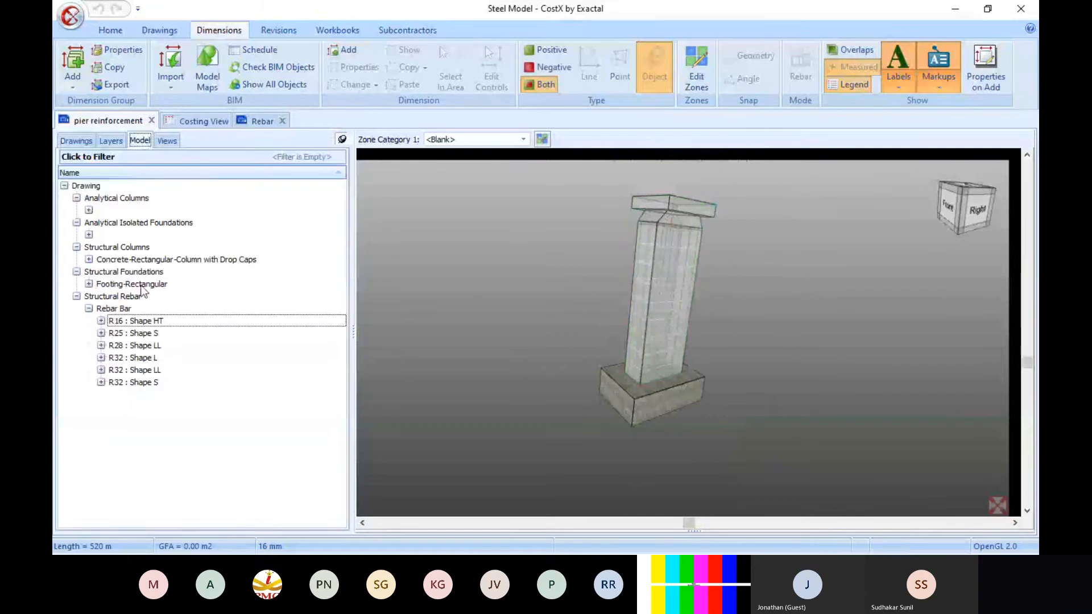
click(140, 322)
scroll(700, 385, up, 3)
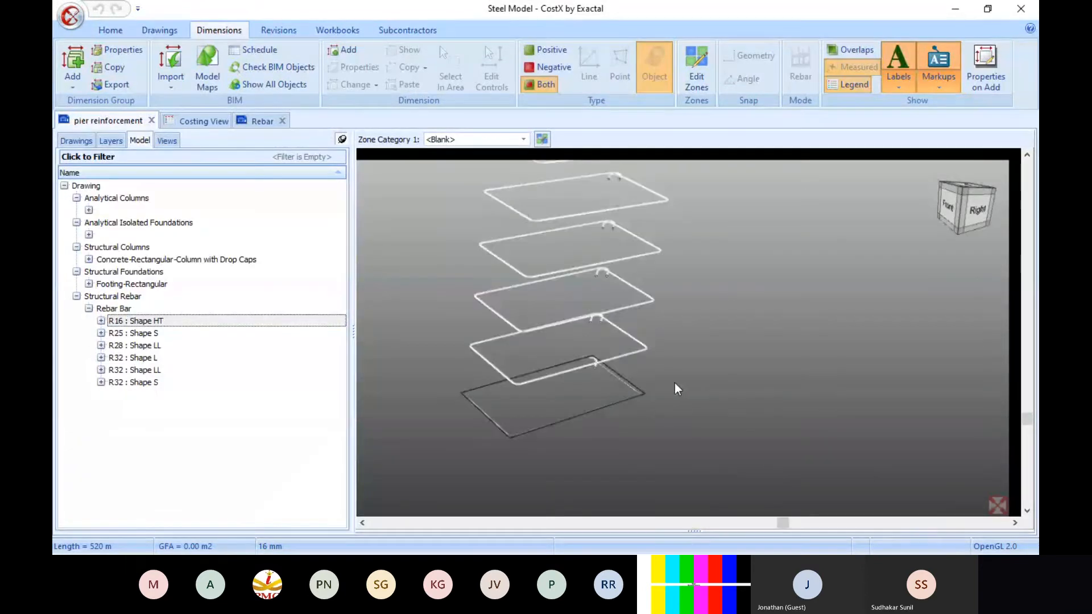
scroll(674, 385, down, 1)
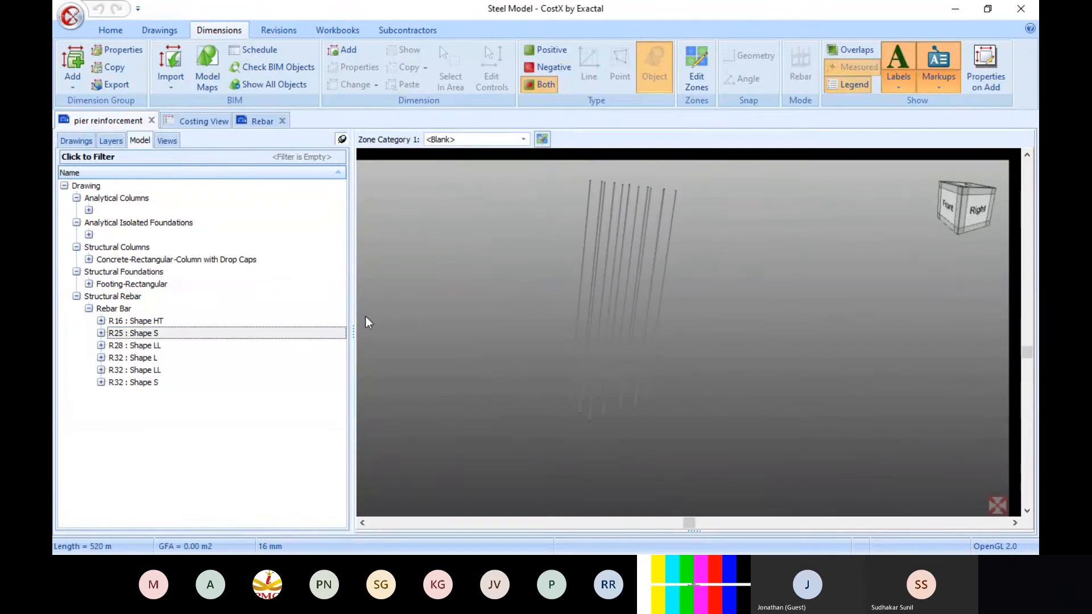
click(111, 309)
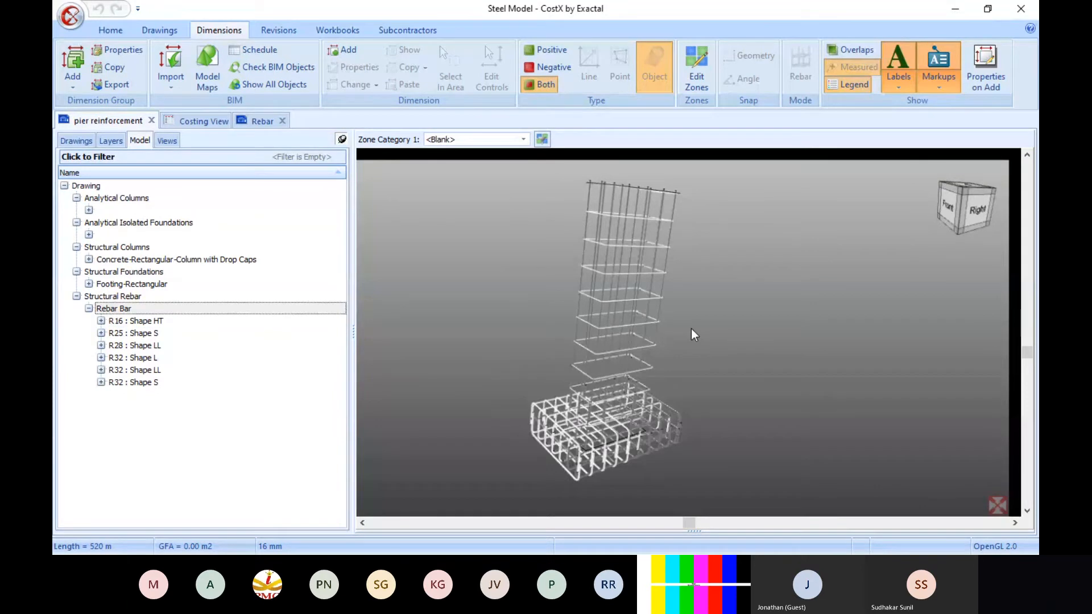
Open the global model map Model template 1 for editing on the pier reinforcement drawing.
click(208, 78)
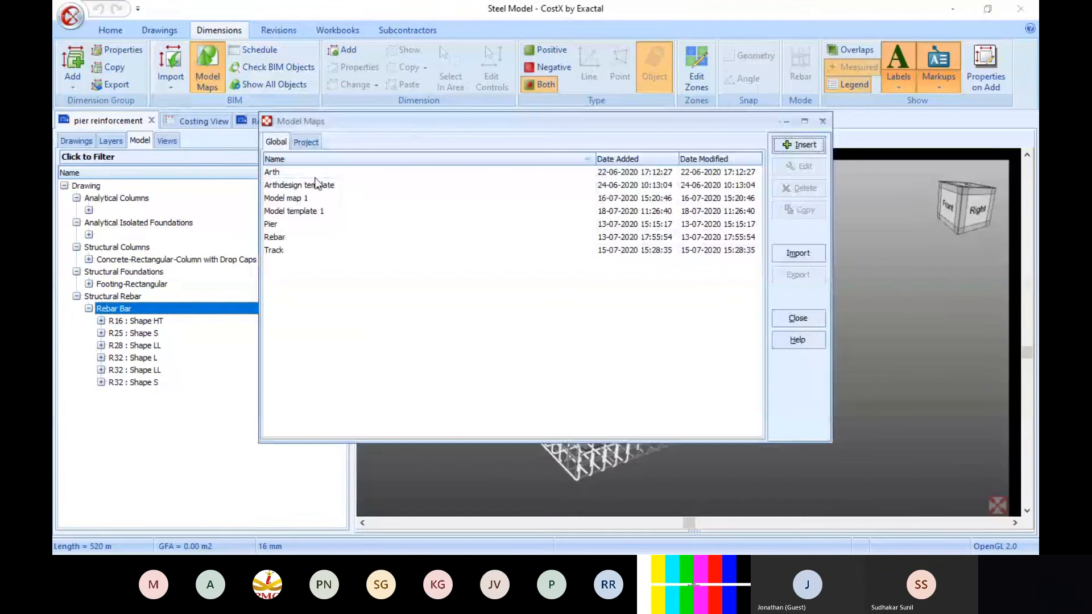
click(309, 211)
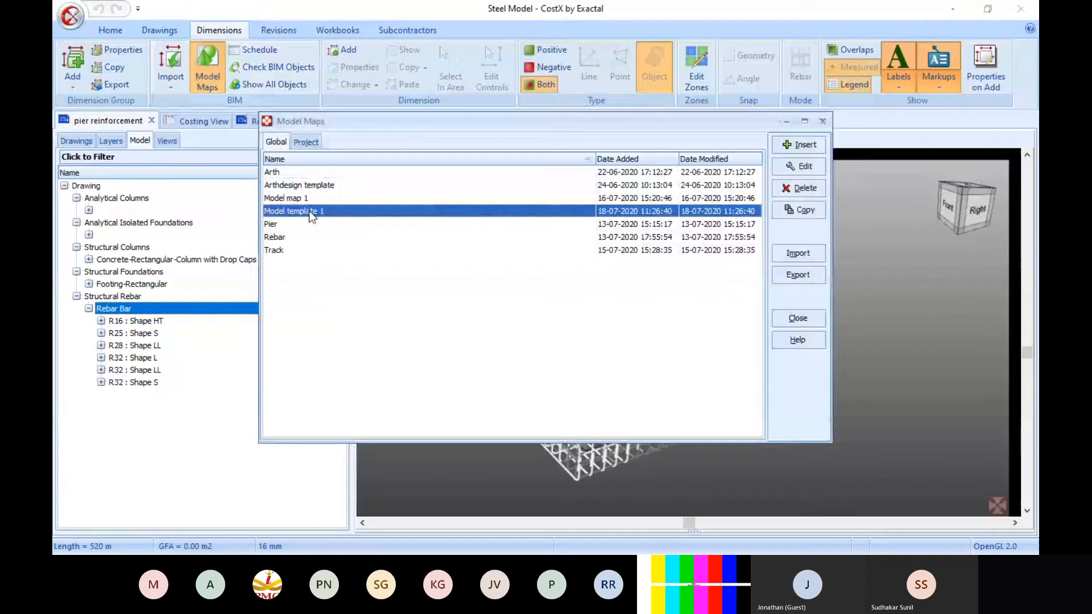
click(785, 166)
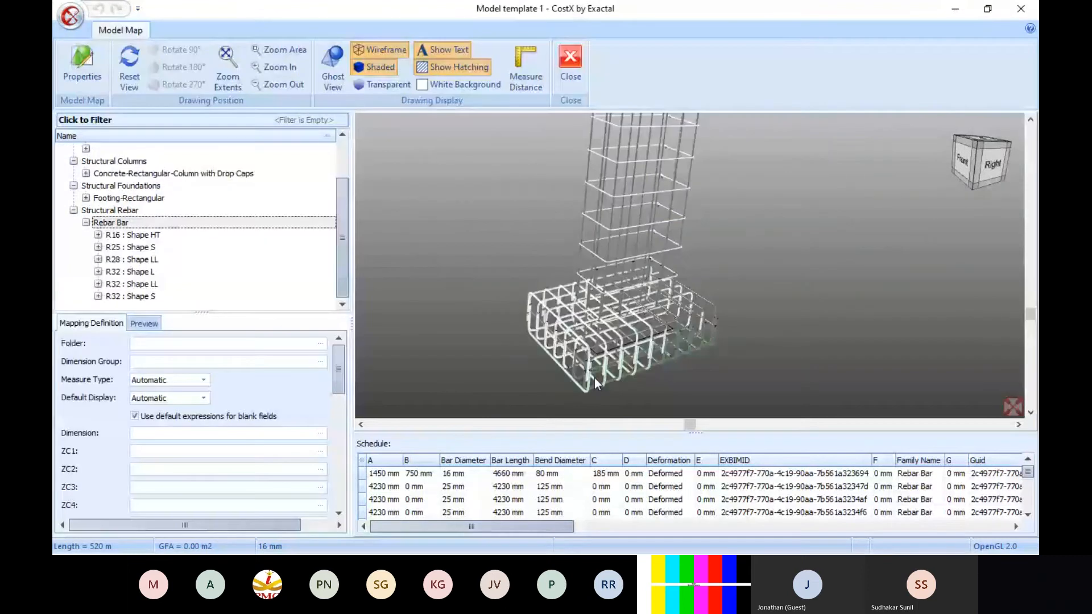
Isolate the R32 : Shape LL bars in the footing and open the object properties of one of the bars.
scroll(595, 378, up, 5)
click(110, 222)
click(137, 284)
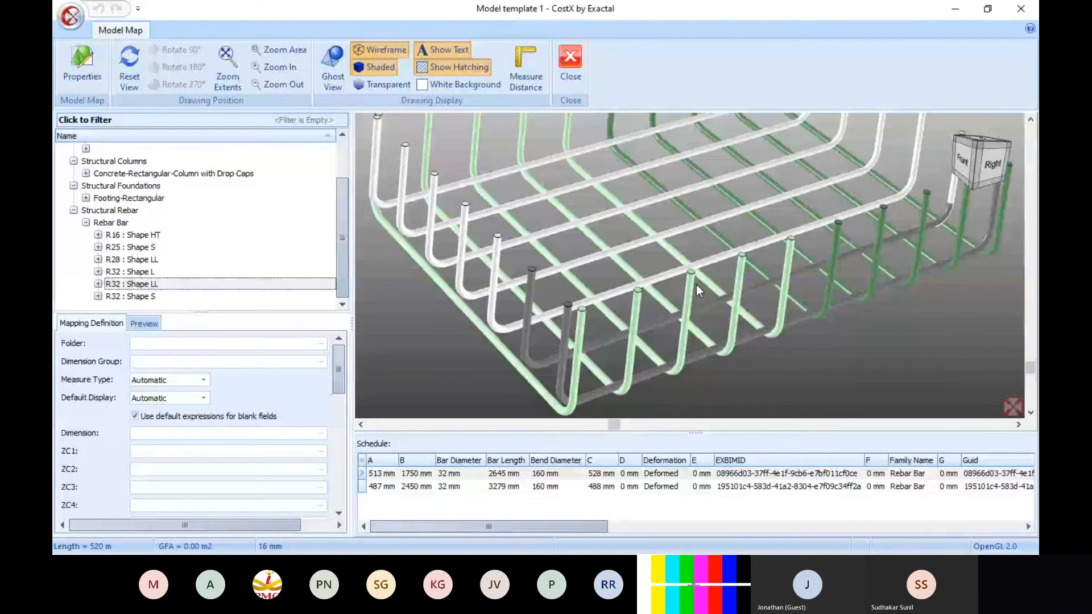
scroll(637, 350, up, 2)
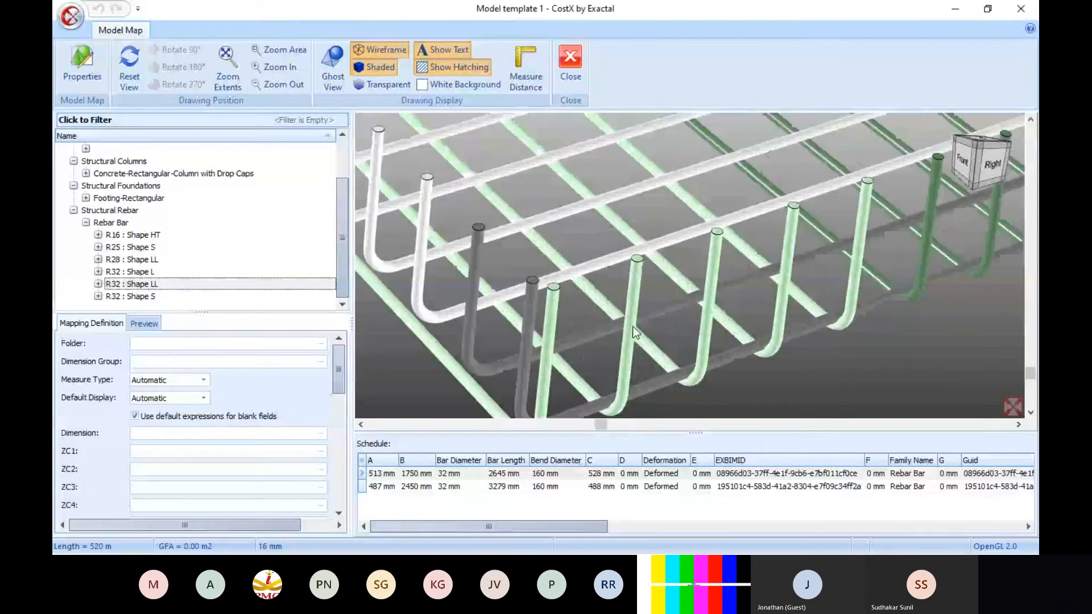
right_click(633, 327)
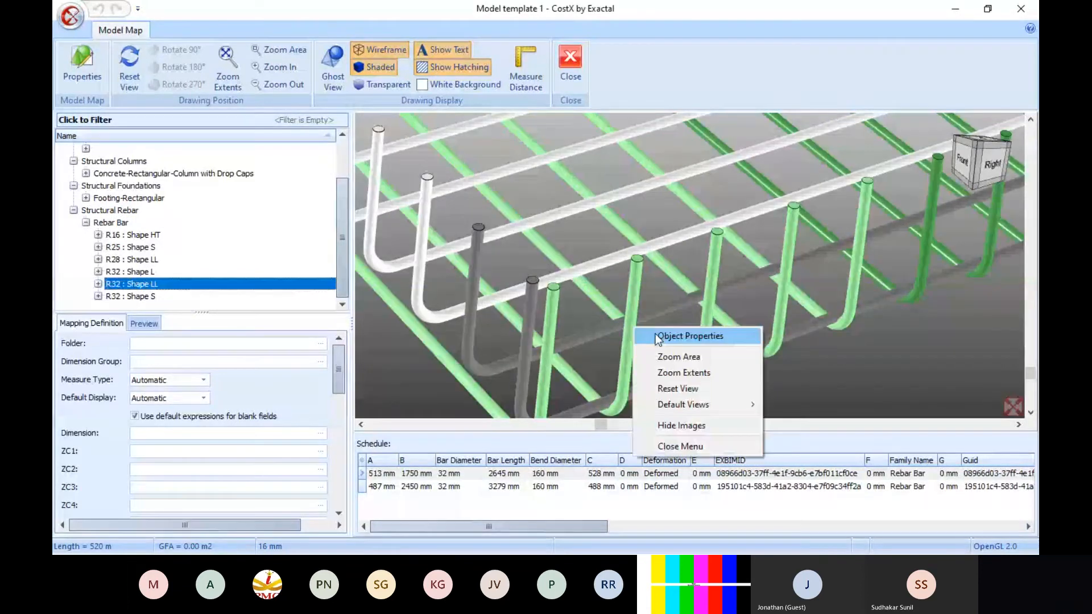
click(655, 335)
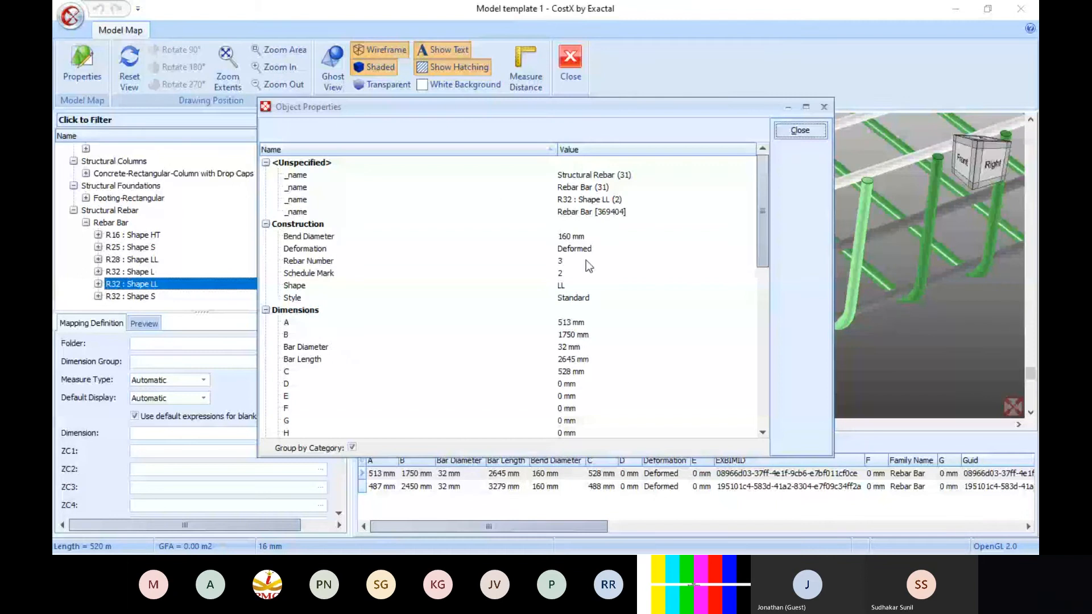
Review the bar's A and B dimensions, diameter, type name, rebar set quantity and spacing, and close the object properties.
click(562, 323)
scroll(563, 322, down, 3)
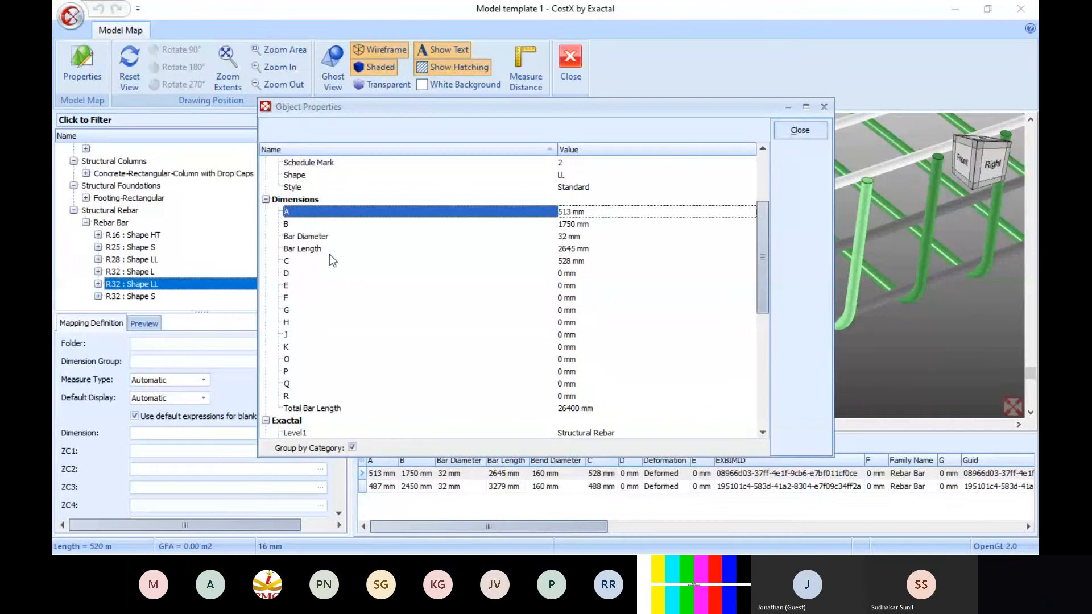
click(569, 227)
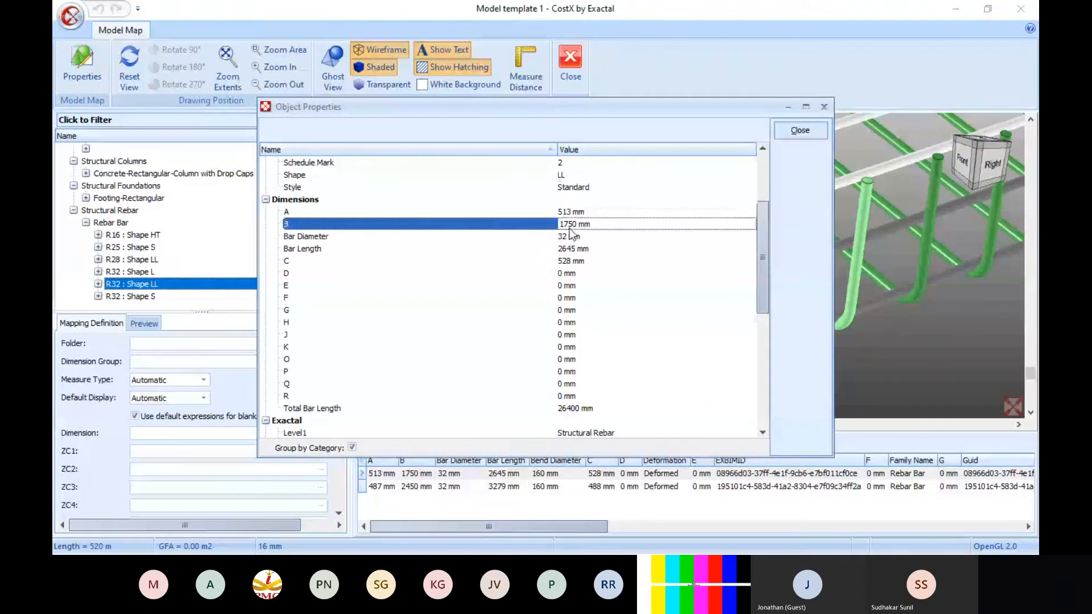
click(601, 214)
click(601, 220)
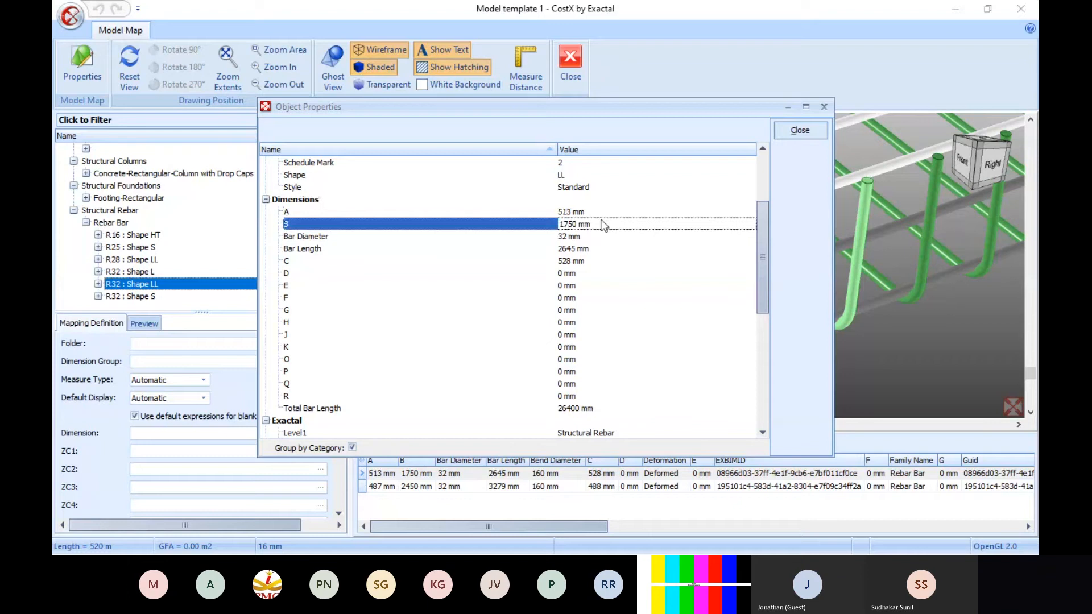
click(561, 240)
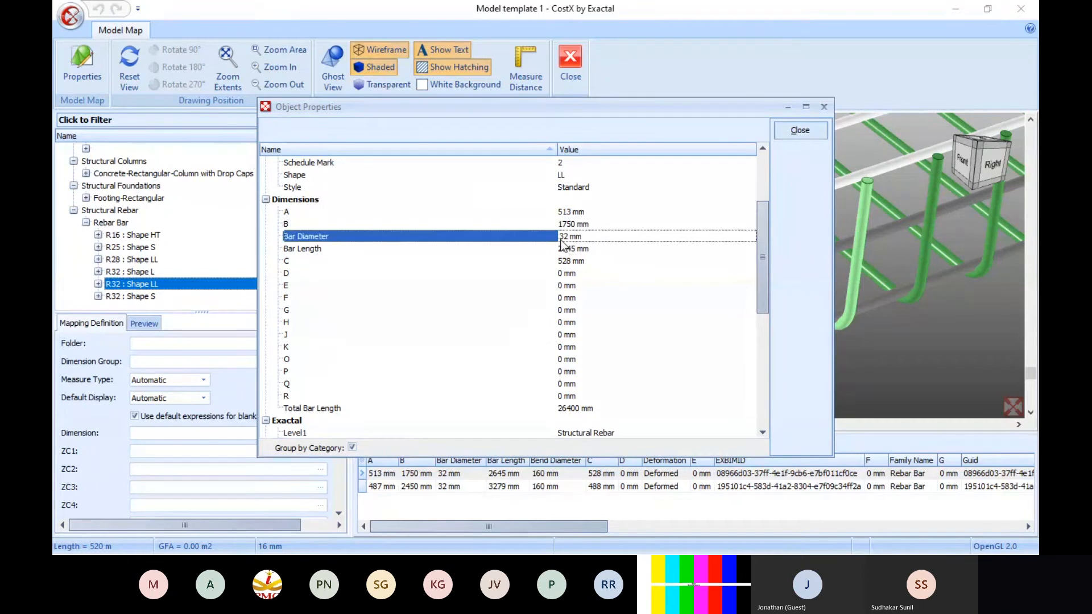
scroll(575, 328, down, 5)
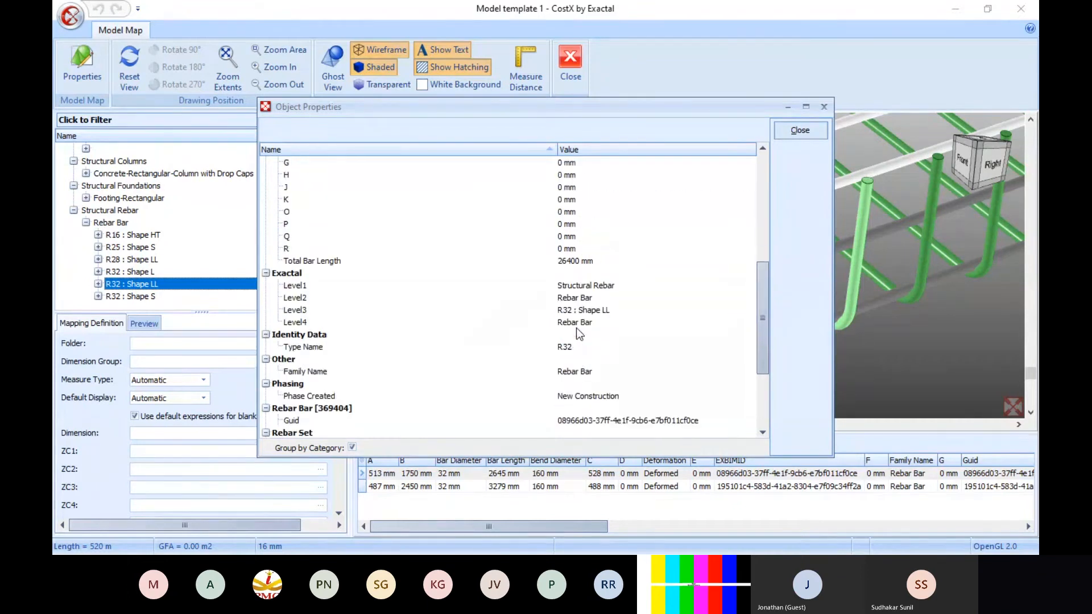
click(562, 314)
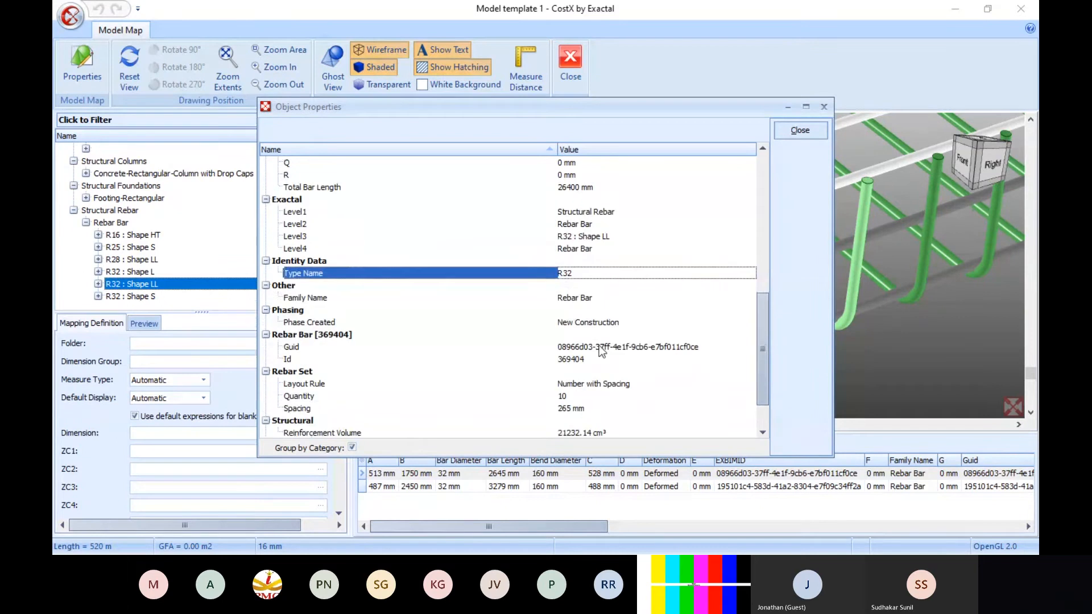
scroll(599, 346, down, 1)
scroll(588, 394, down, 1)
click(564, 360)
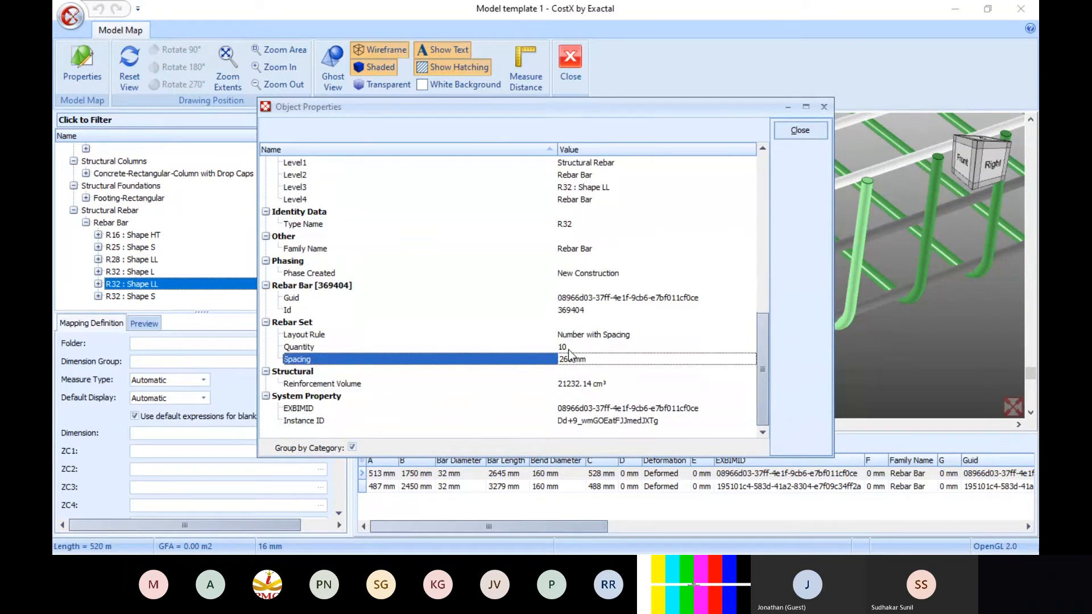
click(569, 350)
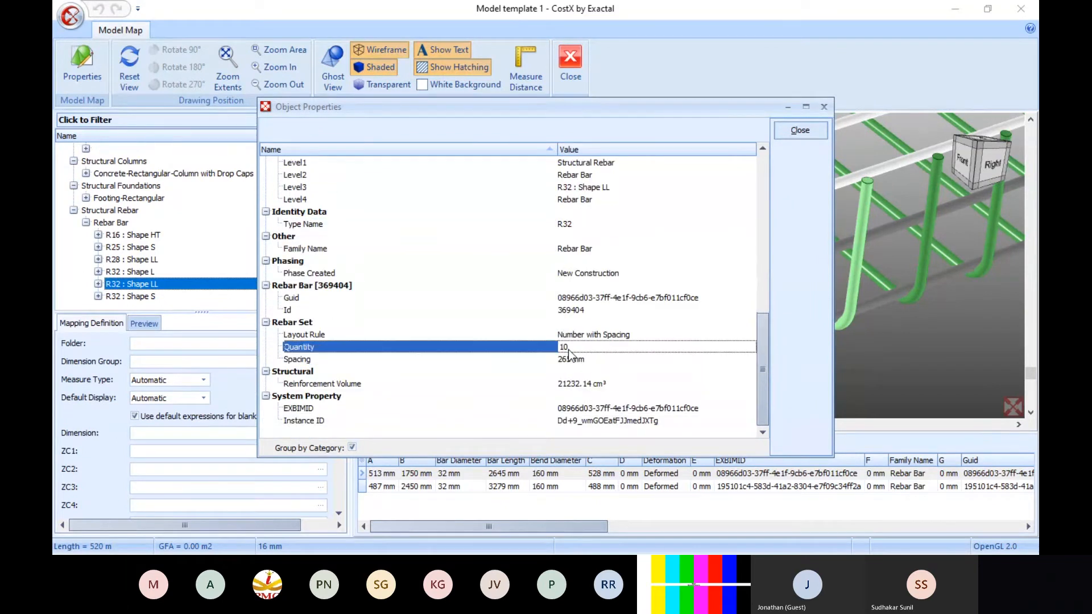
click(789, 131)
For R32 : Shape LL, set the mapping folder to "Footing Rebar", the dimension group to [Bar Diameter], and choose the default display quantity.
drag(469, 339, 636, 279)
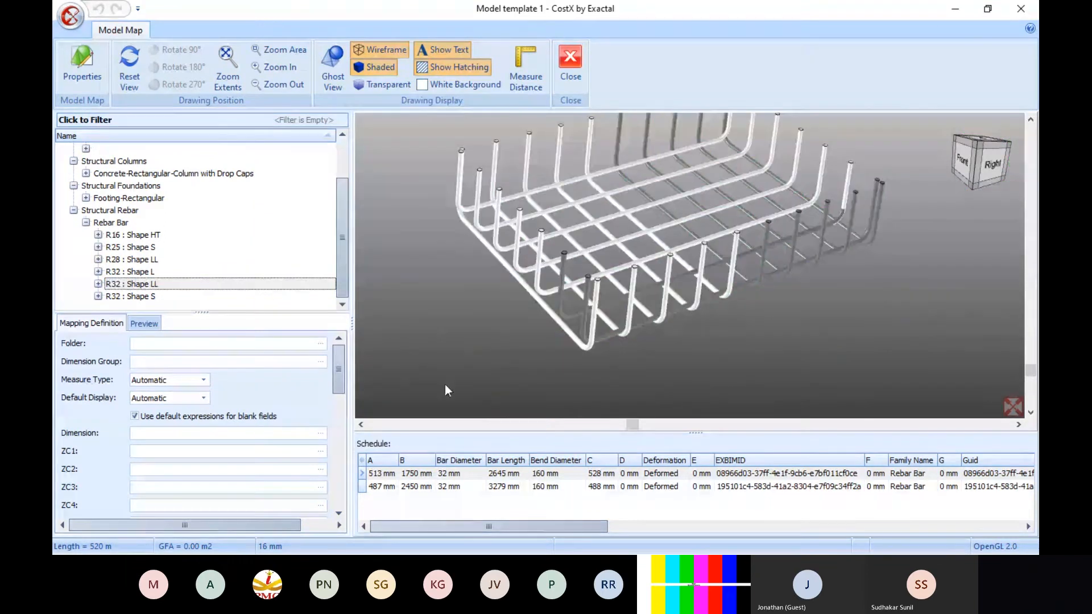
click(145, 345)
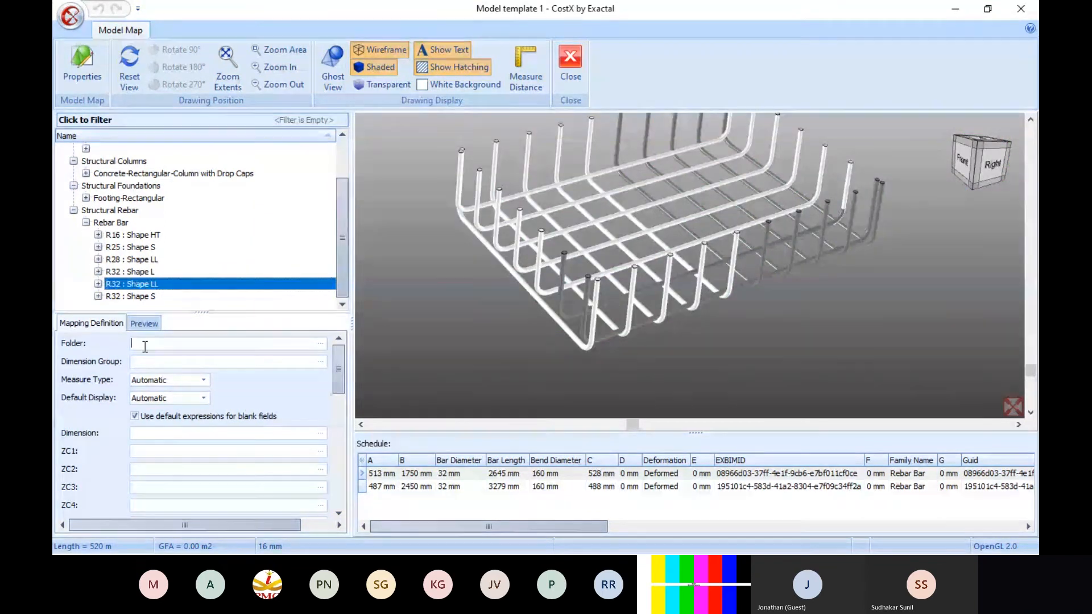
text(F)
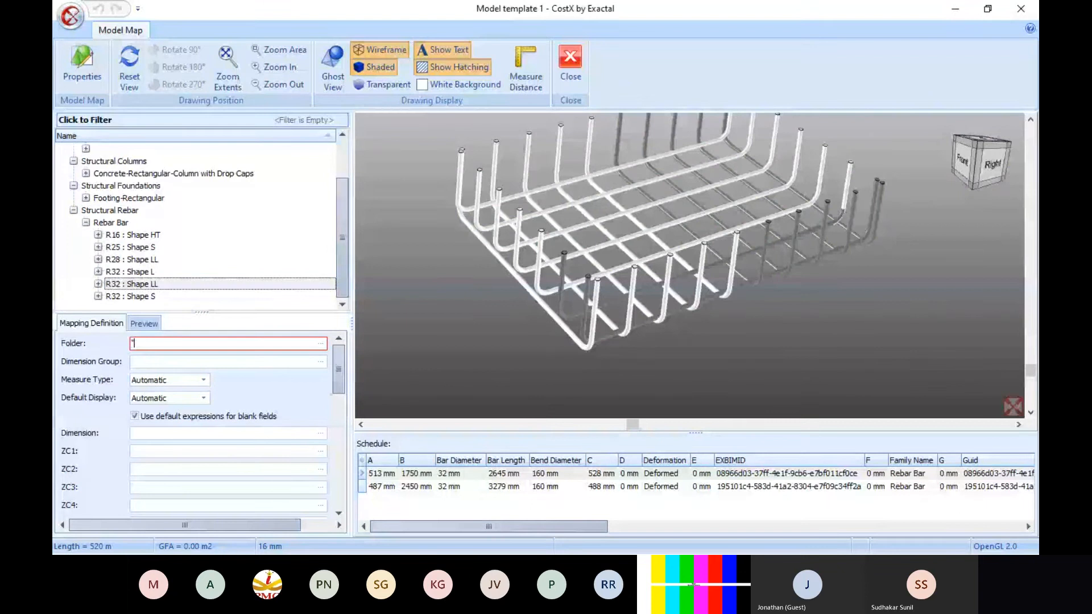
text(ooting)
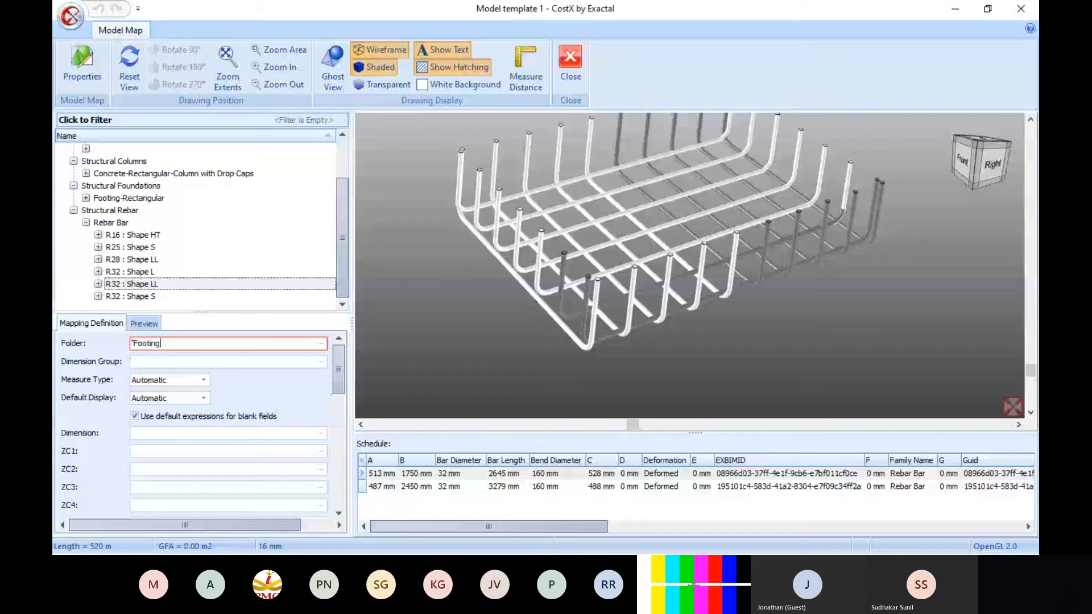
text( Rebar")
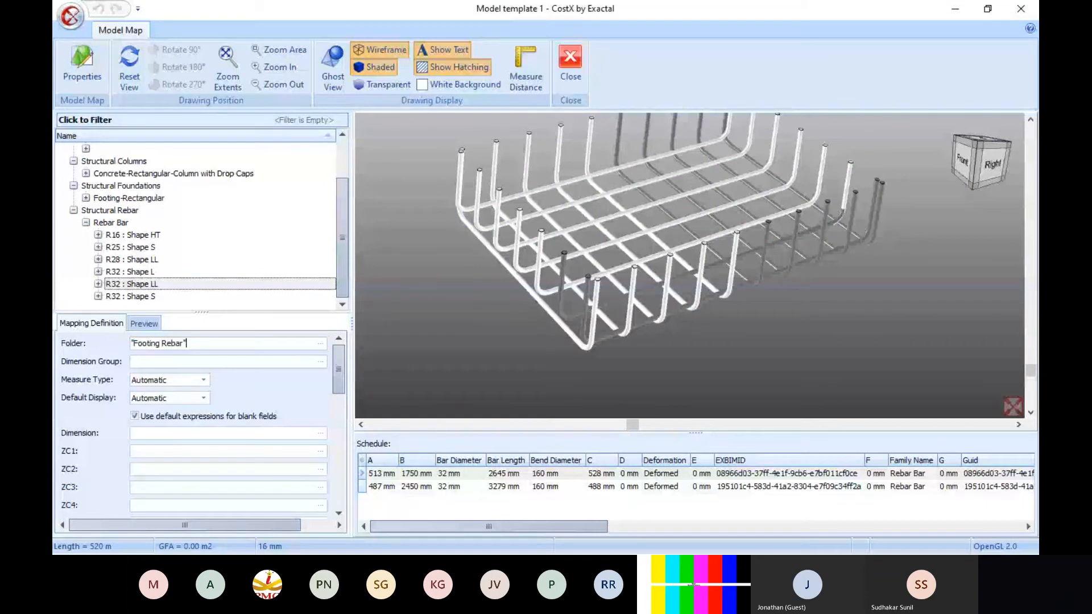
click(142, 364)
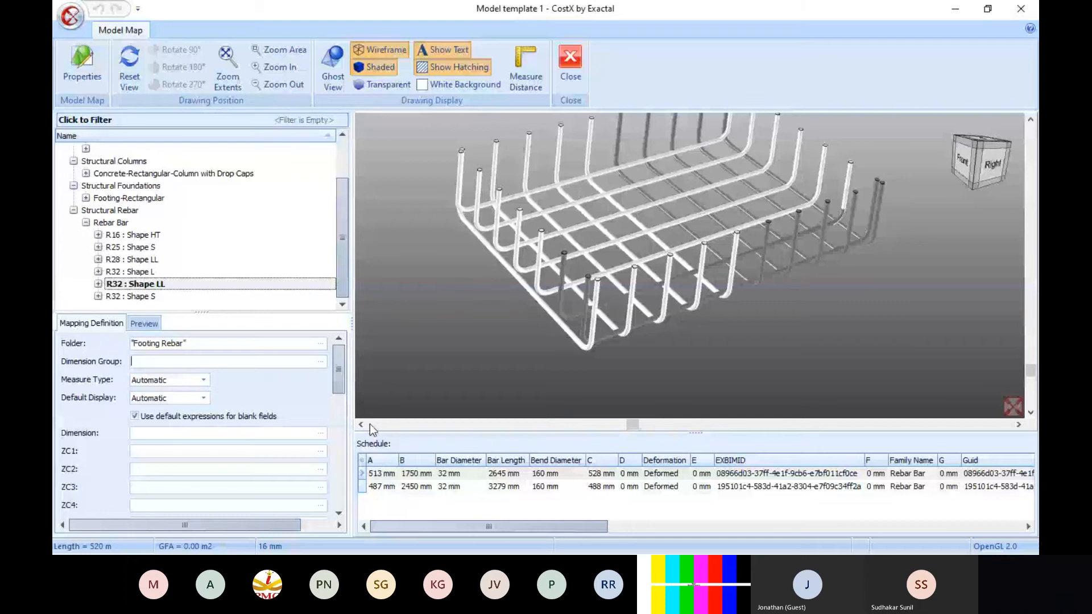
double_click(455, 466)
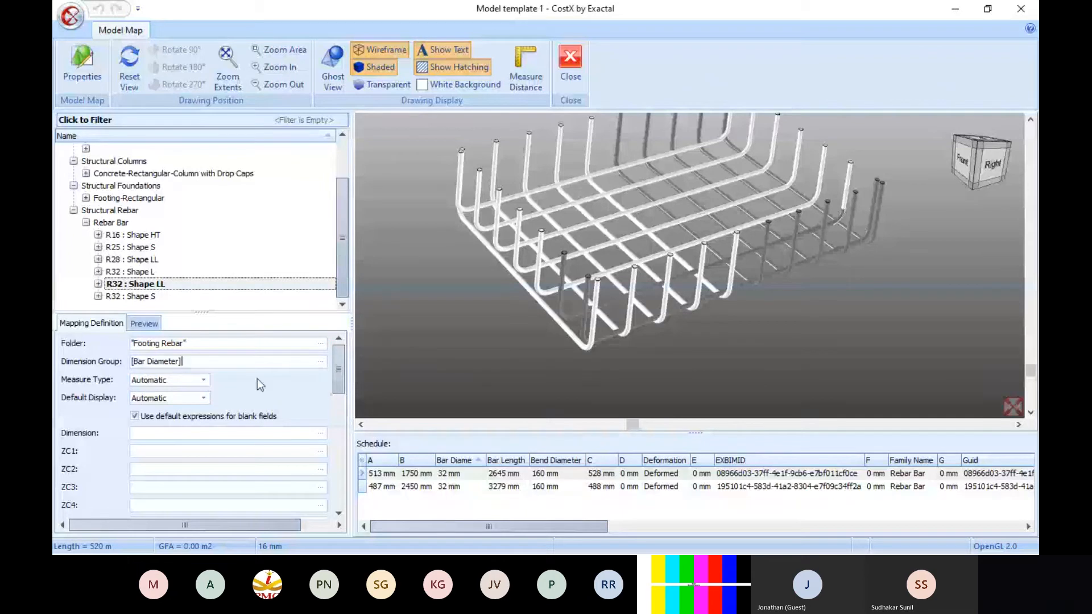
click(203, 398)
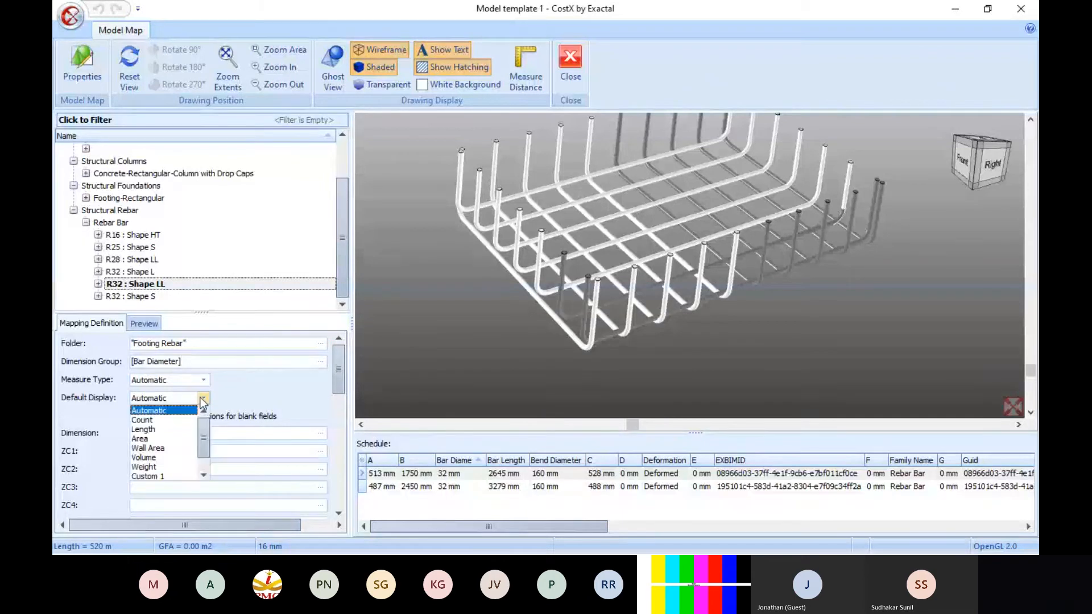
click(162, 460)
Define the Length expression of the R32 : Shape LL mapping as [A]+[B]+[C] from the schedule properties.
drag(338, 376, 334, 445)
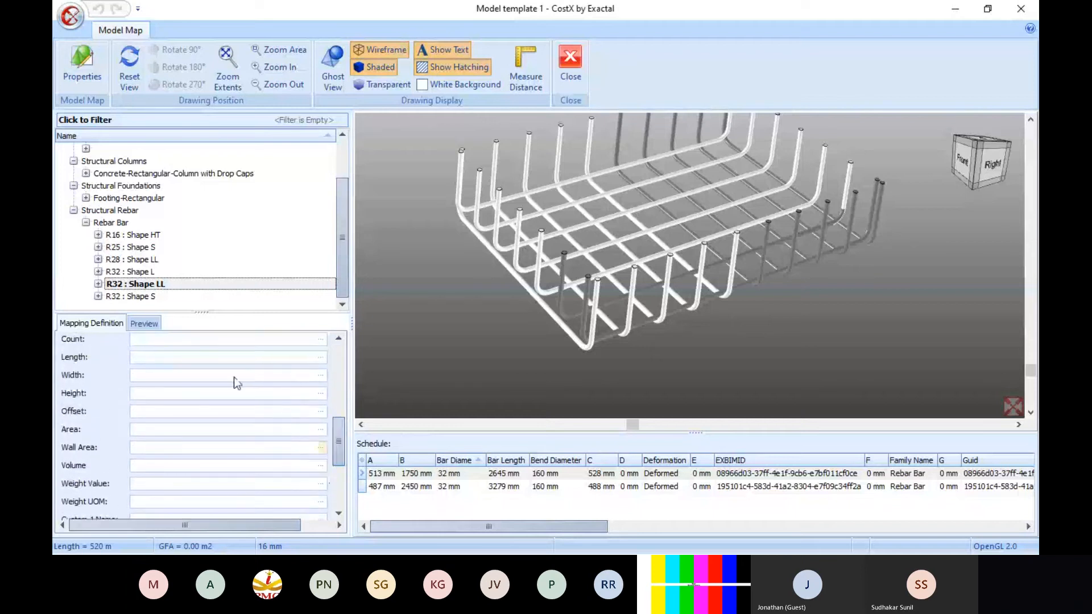
click(390, 460)
click(140, 357)
text([A])
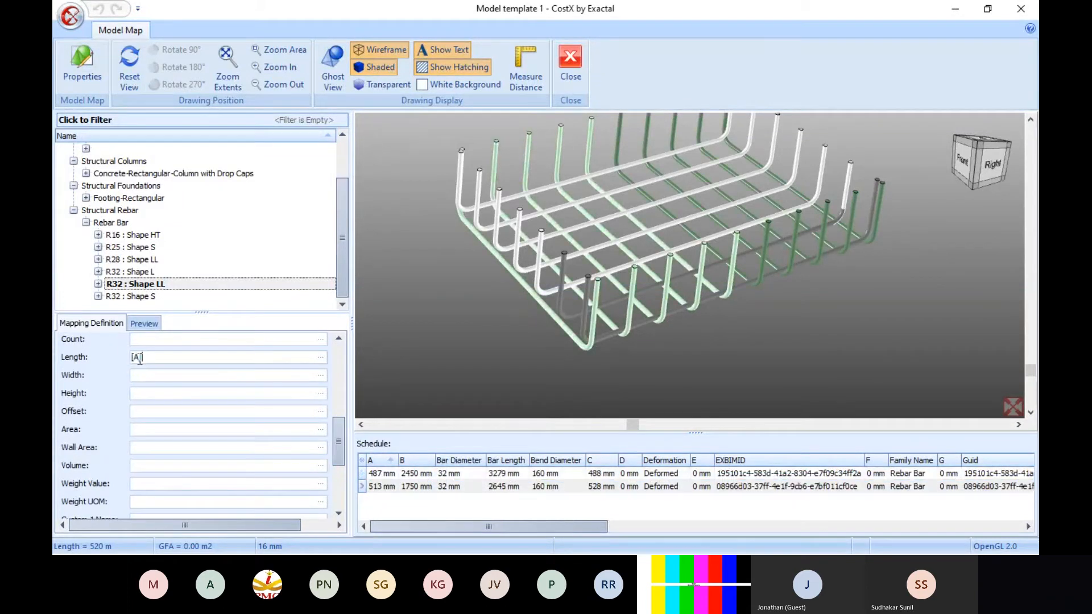
text(+)
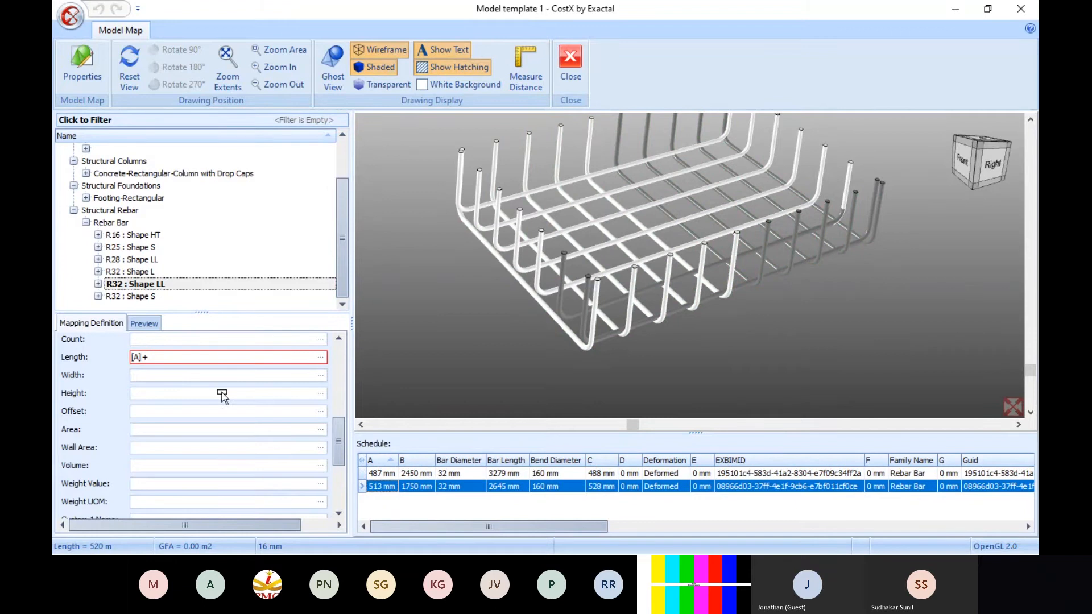
text([B]+)
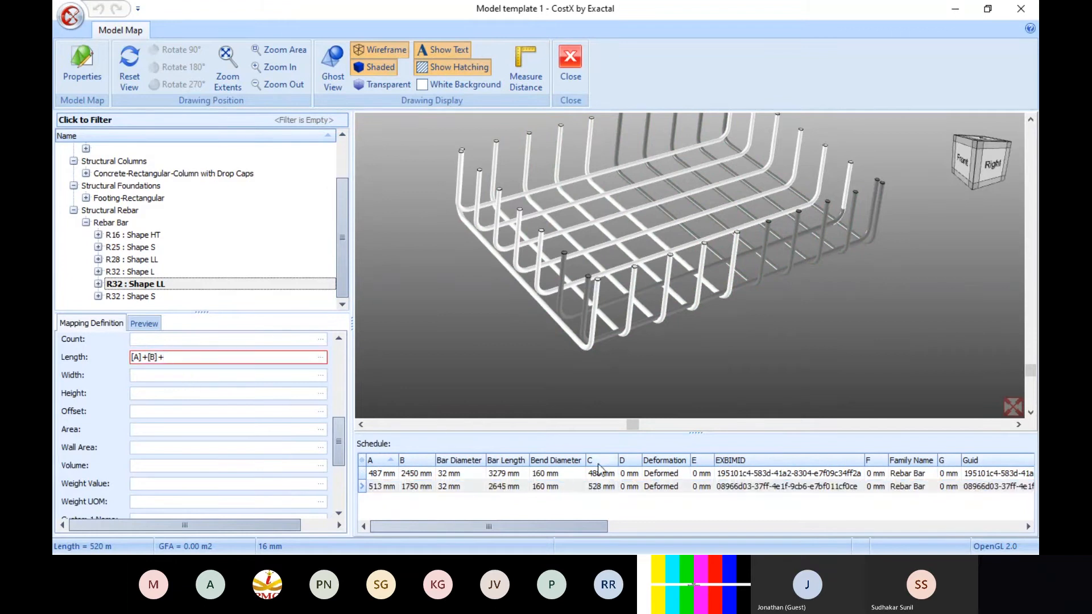
drag(597, 463, 227, 357)
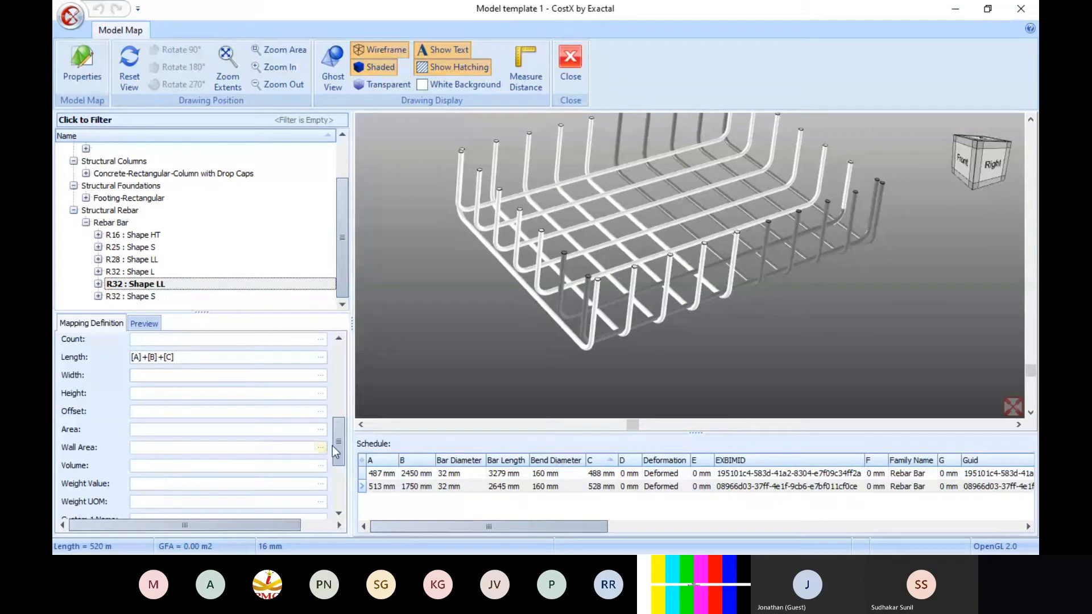
Start the Weight Value expression with the length less two bend diameters, ({Length}-2*[Bend Diameter]).
scroll(332, 446, down, 2)
click(151, 435)
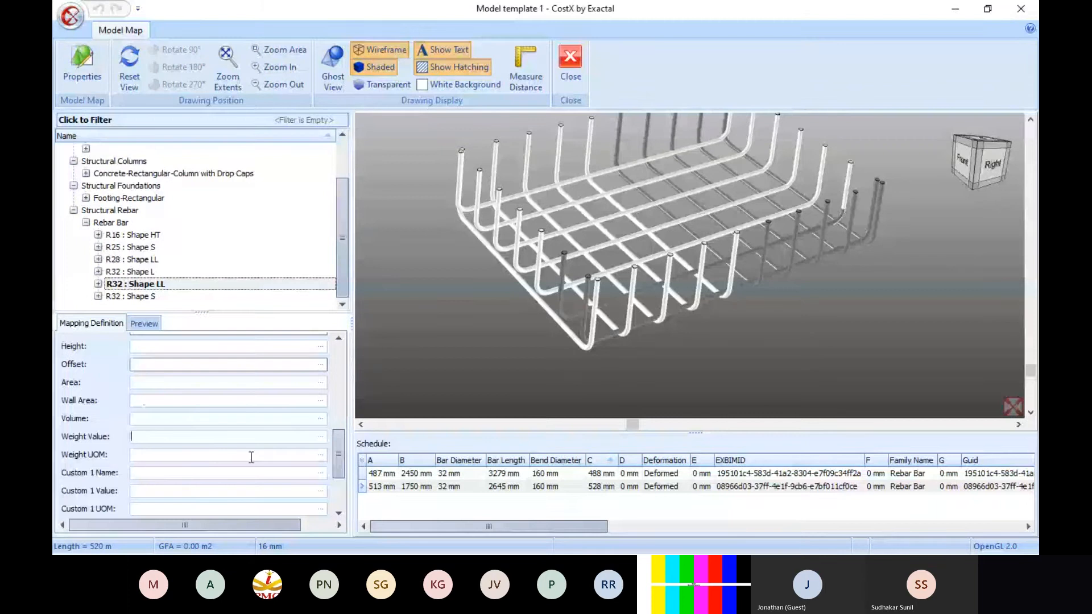
click(321, 436)
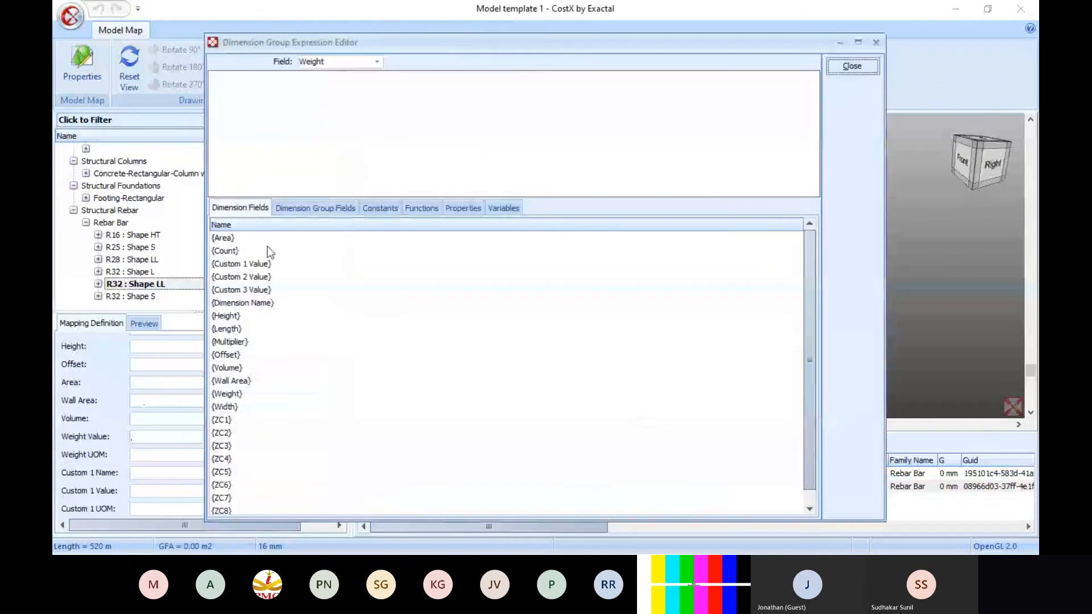
double_click(251, 330)
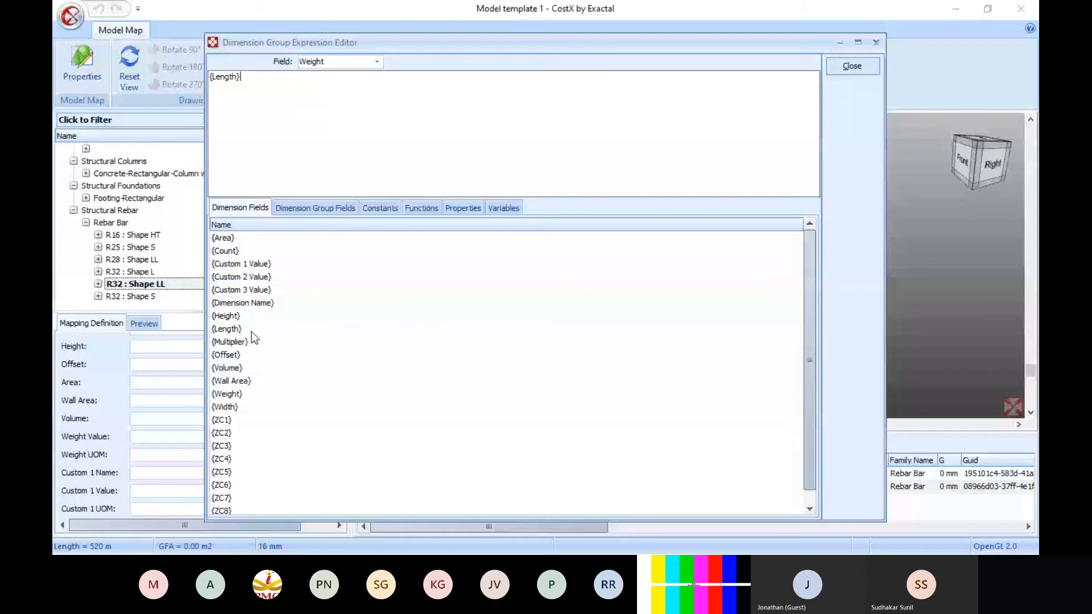
click(461, 209)
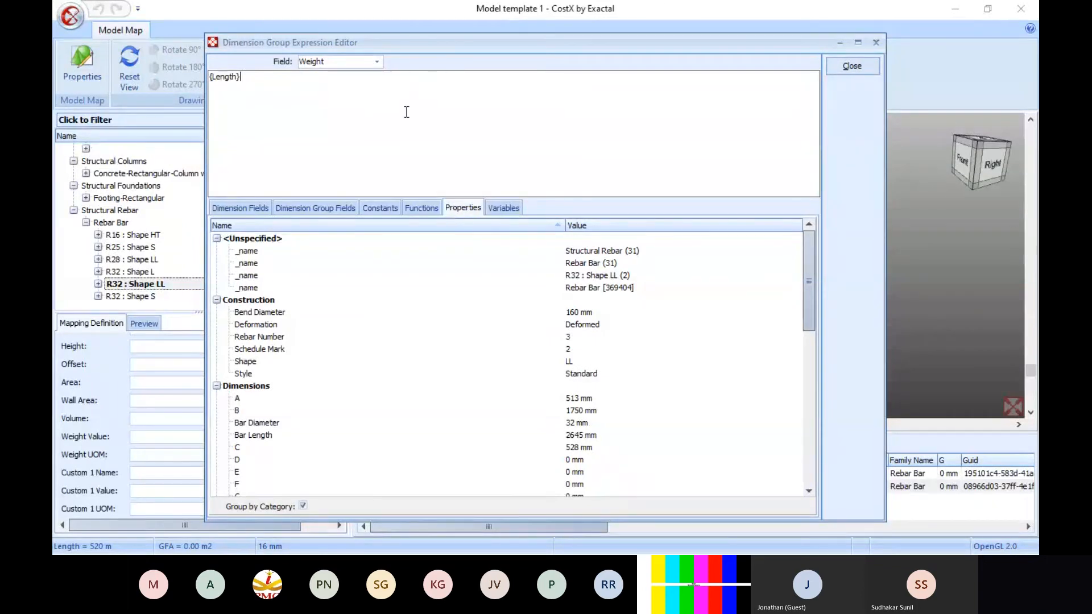
text(-2*)
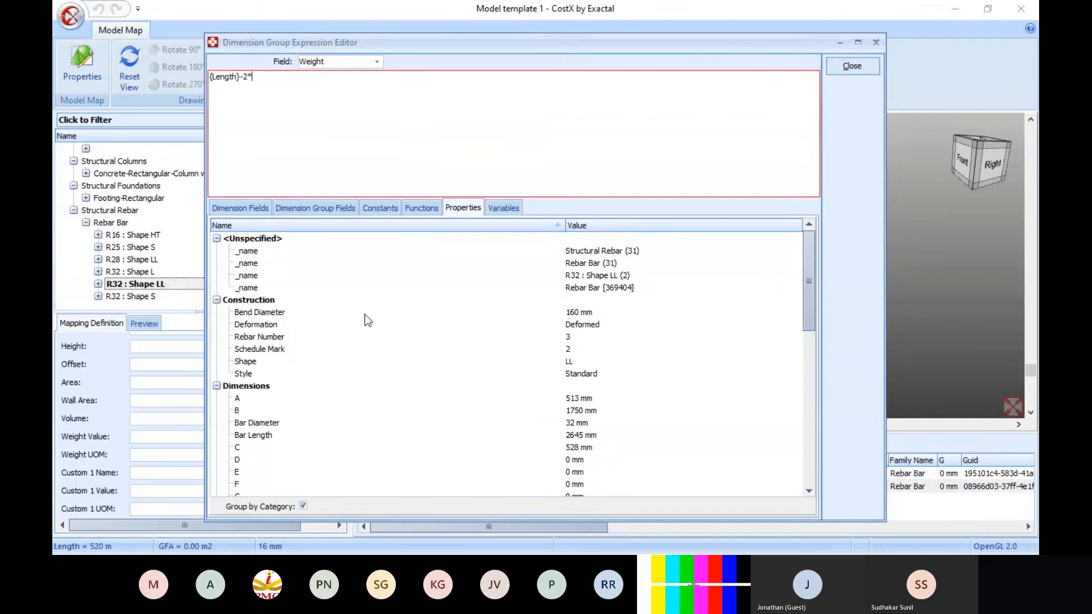
double_click(574, 314)
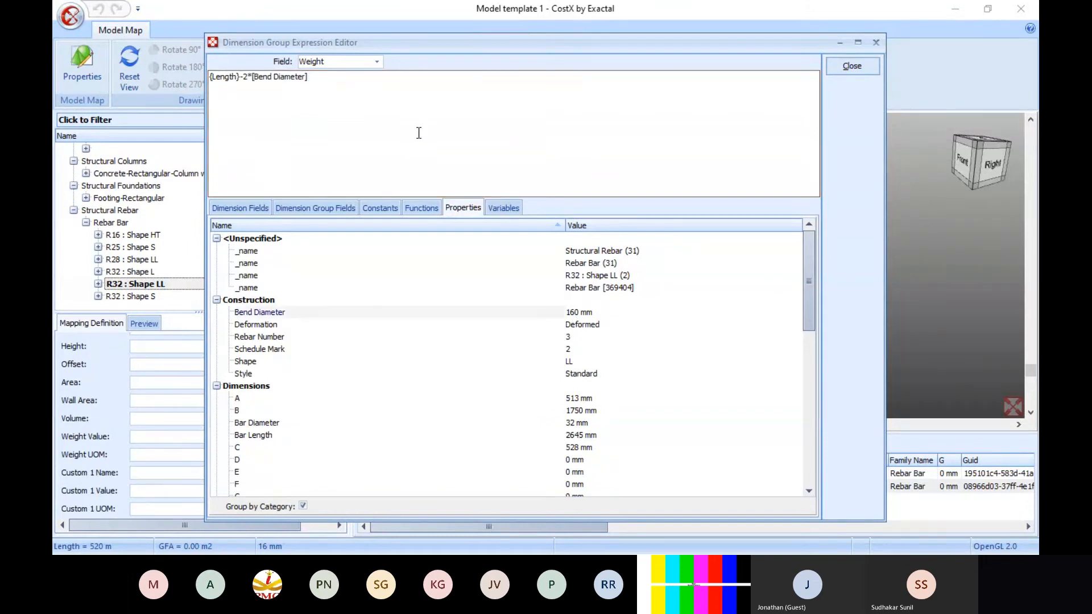
text())
click(211, 78)
text(()
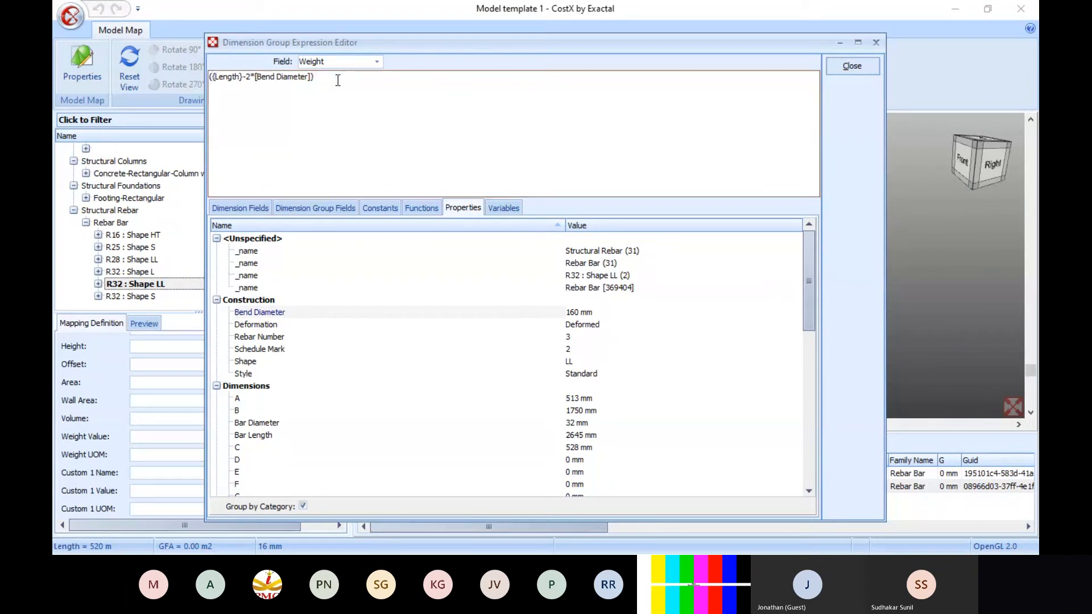
Multiply the weight expression by the 32mm TMT Bar constant of 6.32 kg/m and close the expression editor.
text(*)
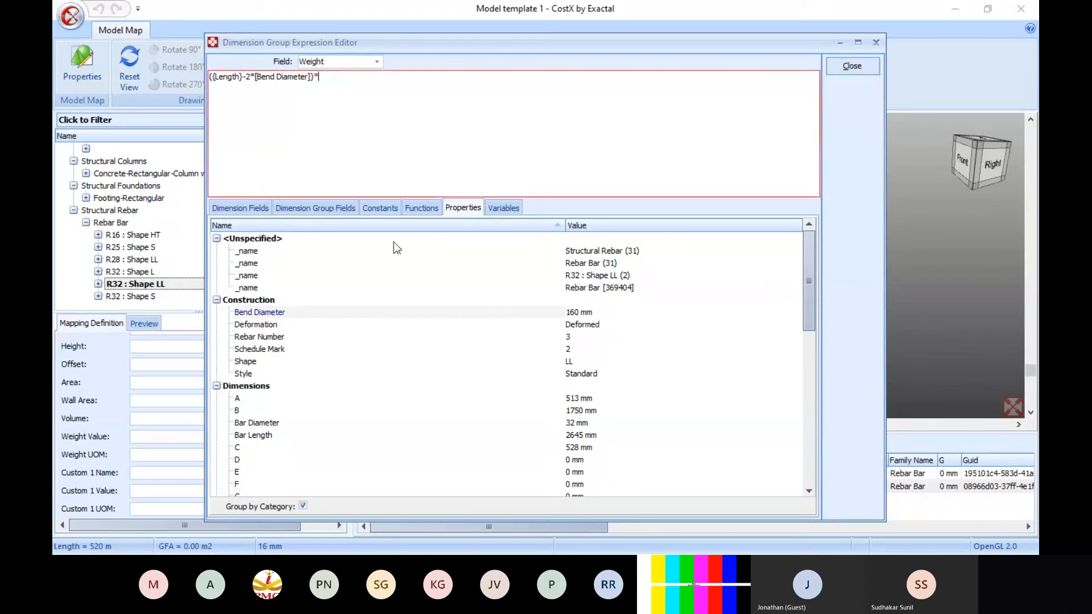
click(380, 206)
scroll(335, 369, down, 5)
scroll(227, 442, down, 3)
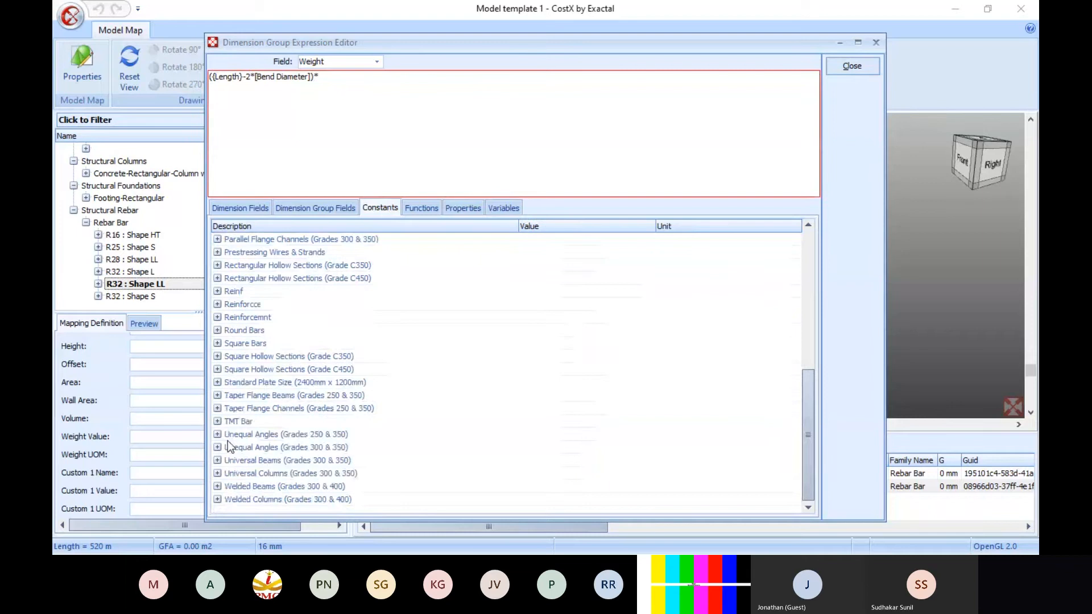
double_click(236, 439)
scroll(239, 419, down, 2)
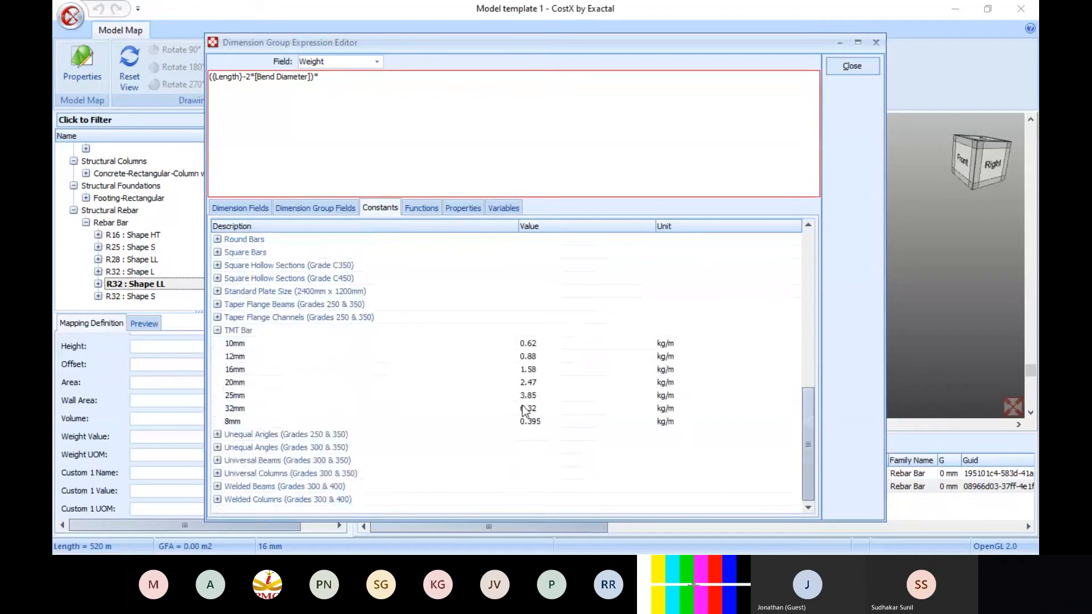
mouse_move(526, 410)
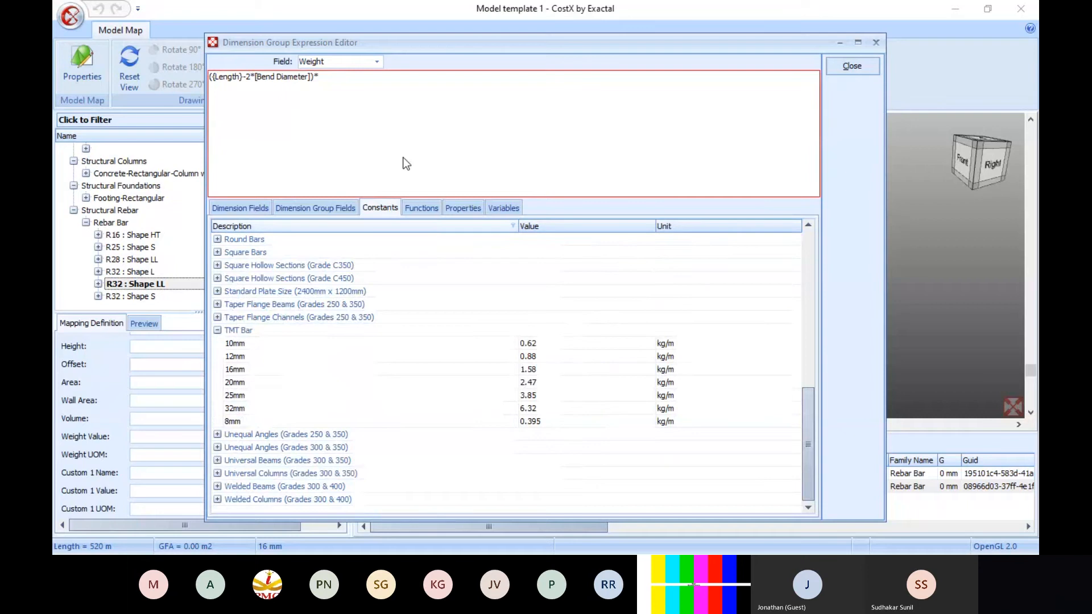
double_click(241, 411)
click(852, 66)
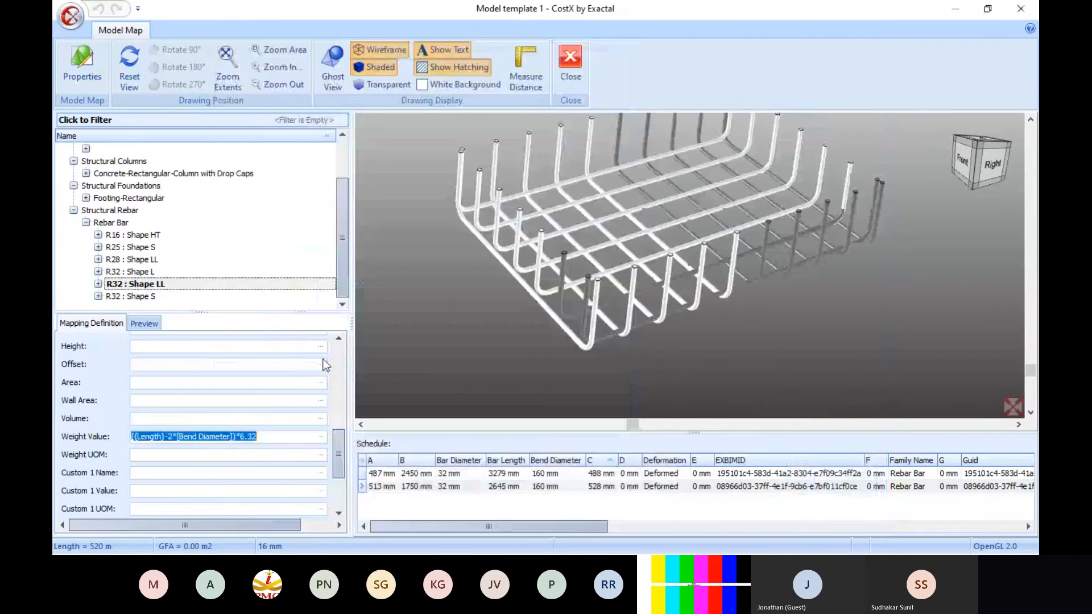
Set the Weight UOM to "kg" and preview the Footing Rebar dimension groups before returning to the mapping definition.
click(167, 455)
text("kg")
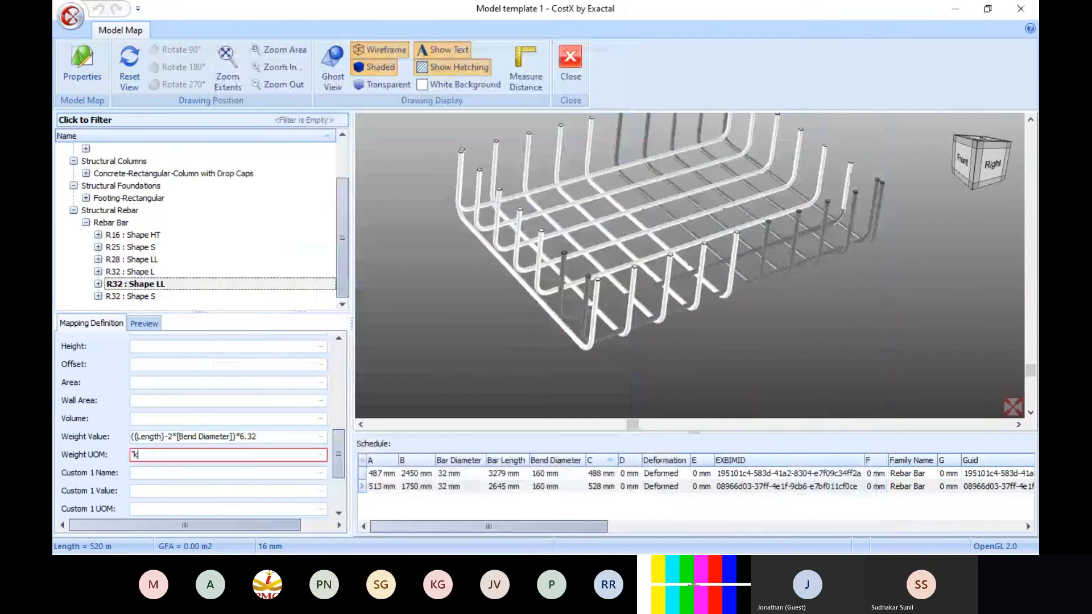
click(144, 323)
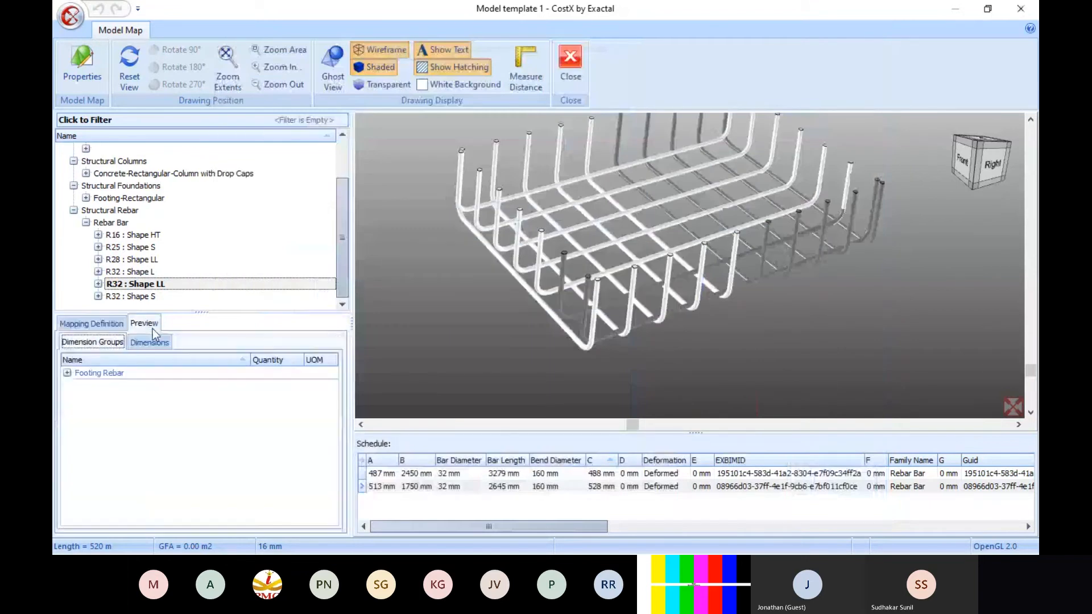
click(67, 373)
click(74, 325)
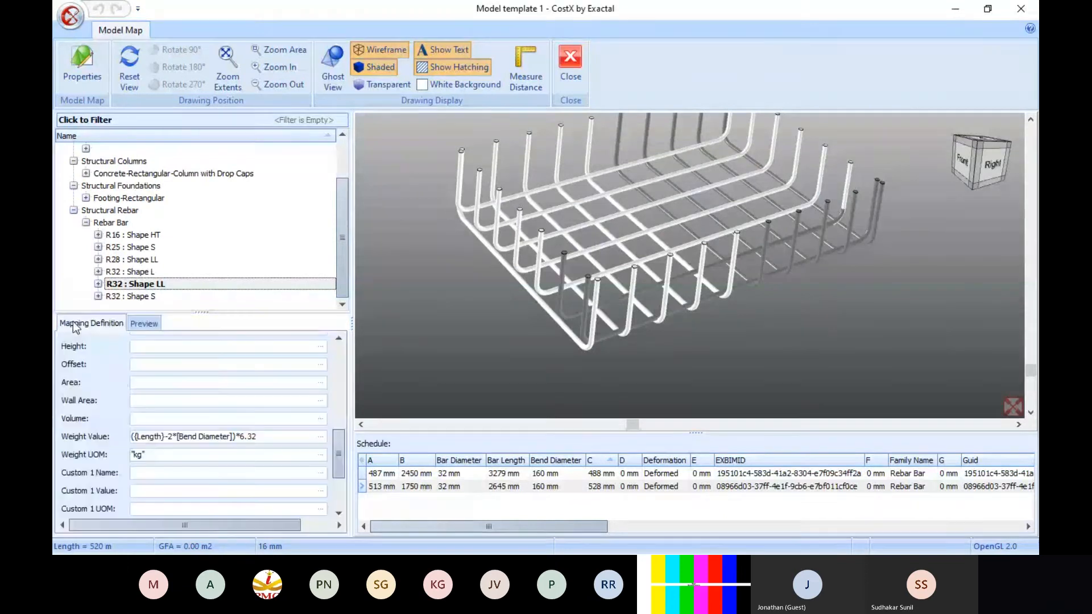
Map the Count of the R32 : Shape LL bars to the Quantity property from the schedule.
drag(336, 454, 339, 408)
click(163, 442)
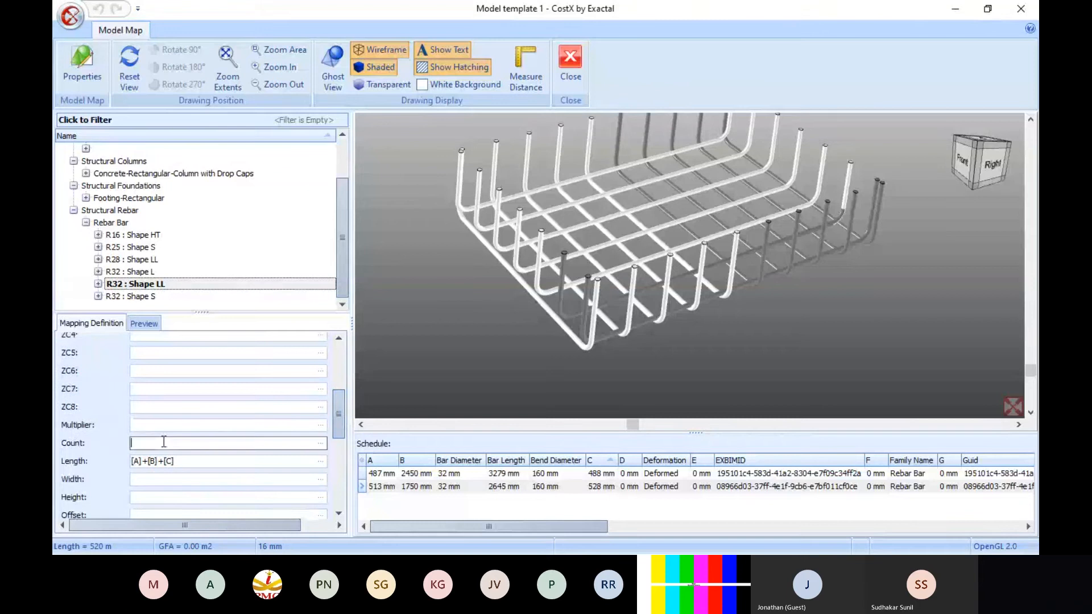
drag(555, 529, 997, 533)
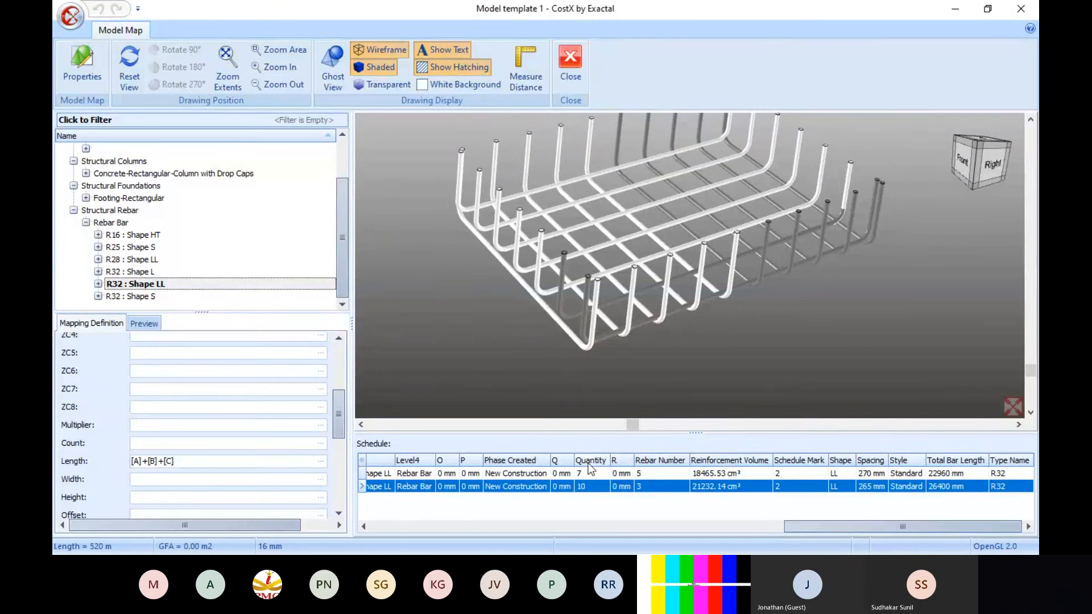
drag(590, 464, 176, 449)
Extend the Weight Value expression with *{Count} to read ({Length}-2*[Bend Diameter])*6.32*{Count}, and close the expression editor.
scroll(339, 414, down, 3)
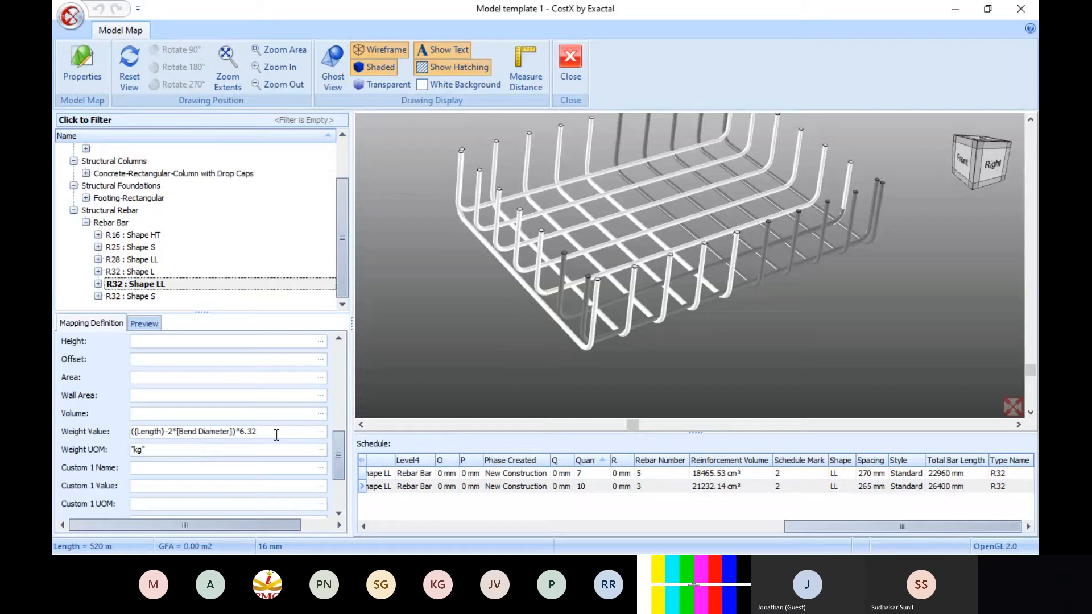
click(321, 432)
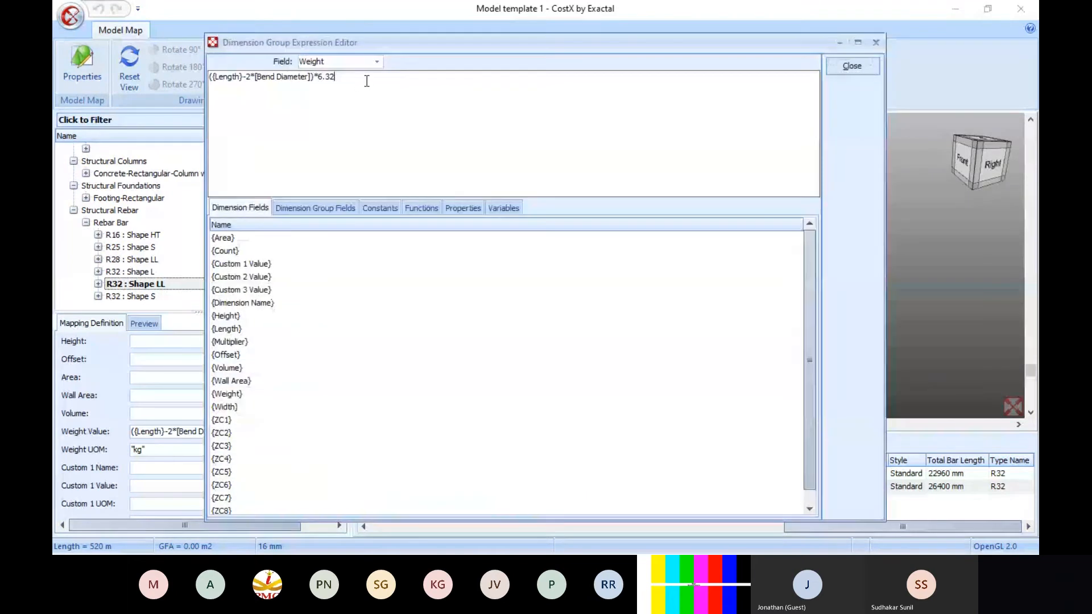
text(*)
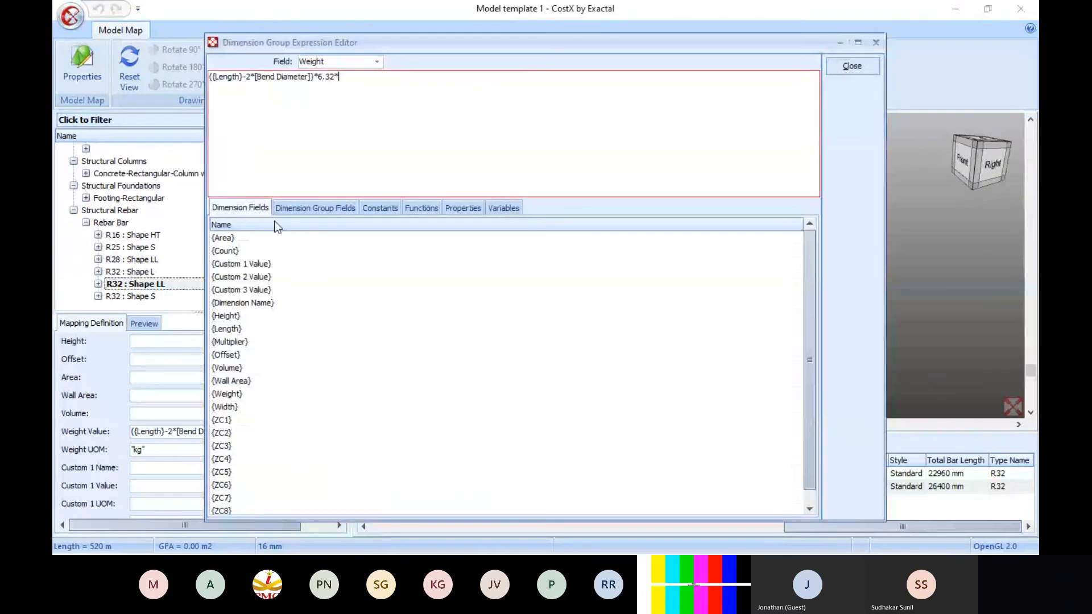
double_click(236, 250)
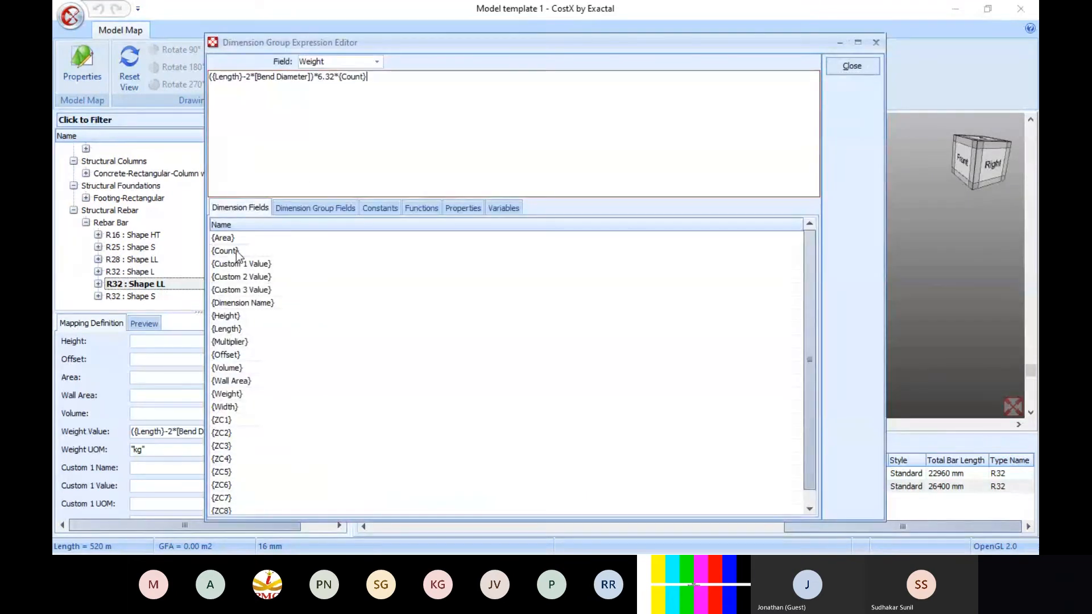
click(832, 73)
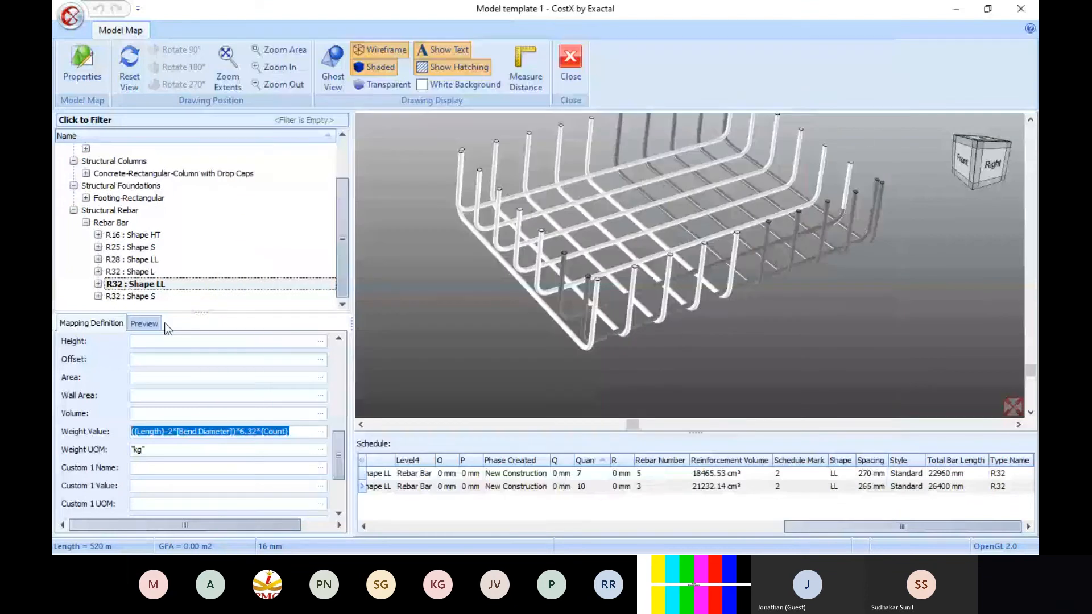
Preview the 32 mm group under Footing Rebar, close the model map and return to the project's drawings list.
click(160, 324)
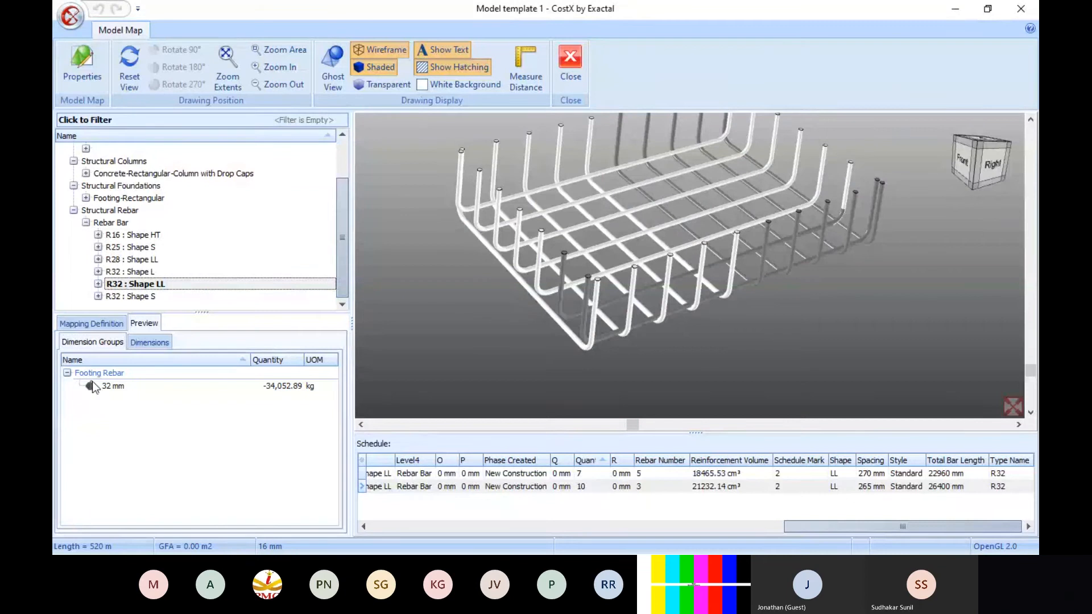
click(118, 388)
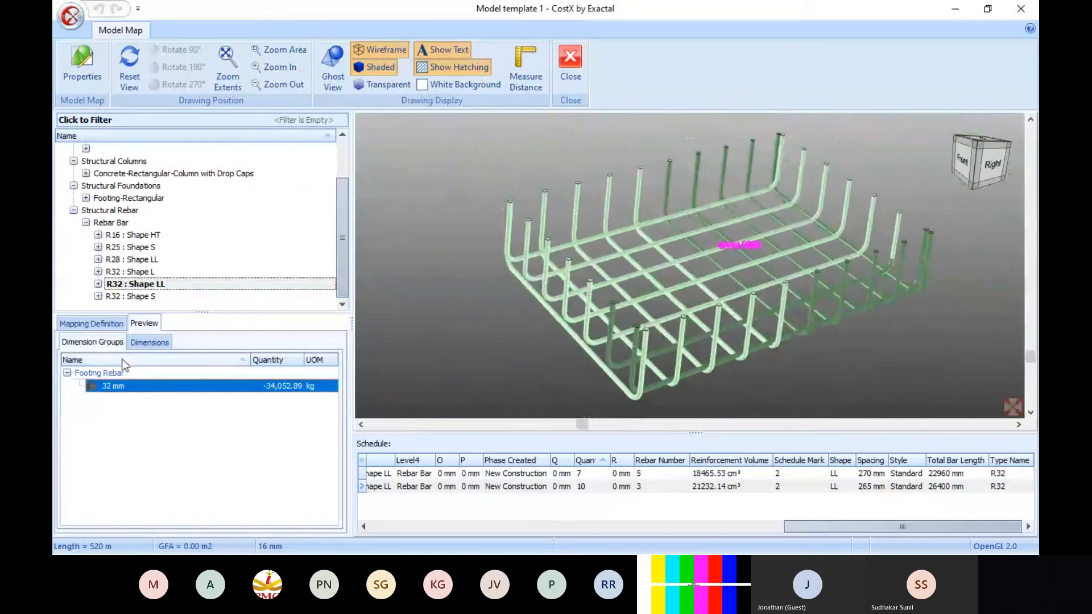
click(89, 324)
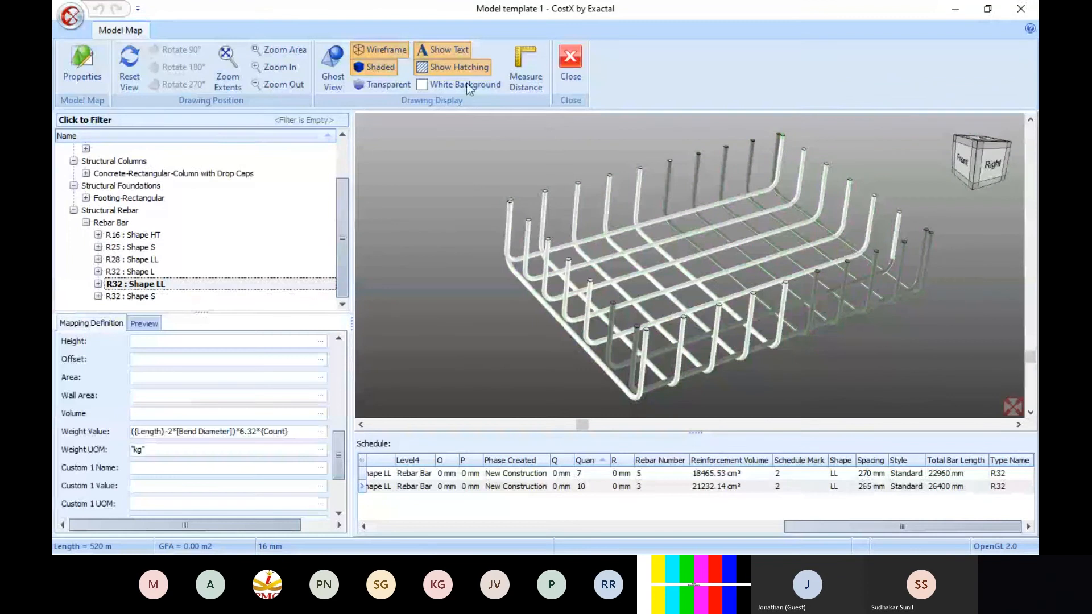
click(571, 69)
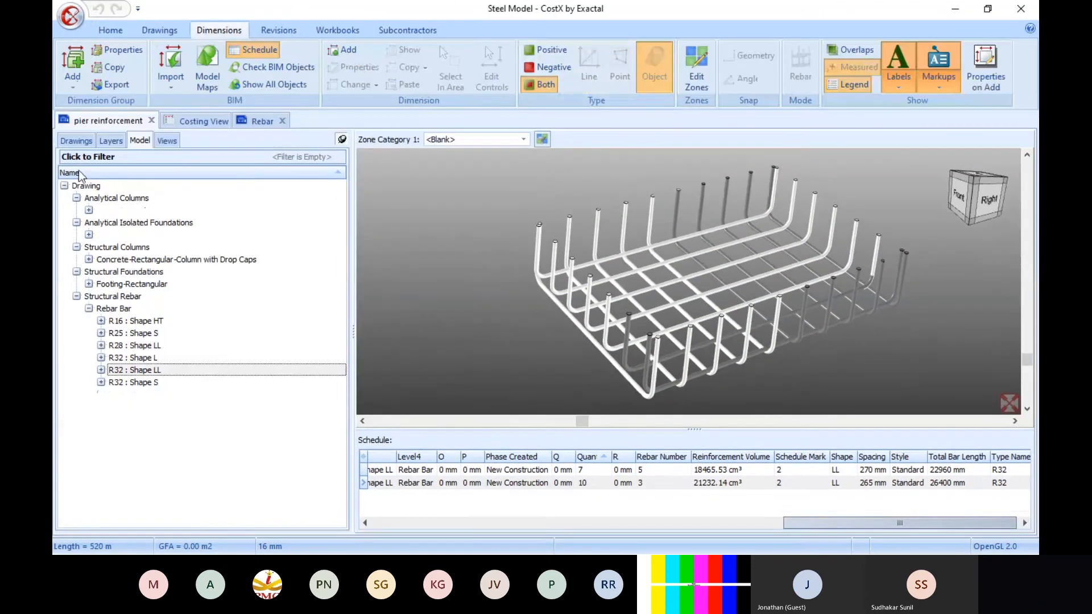
click(80, 142)
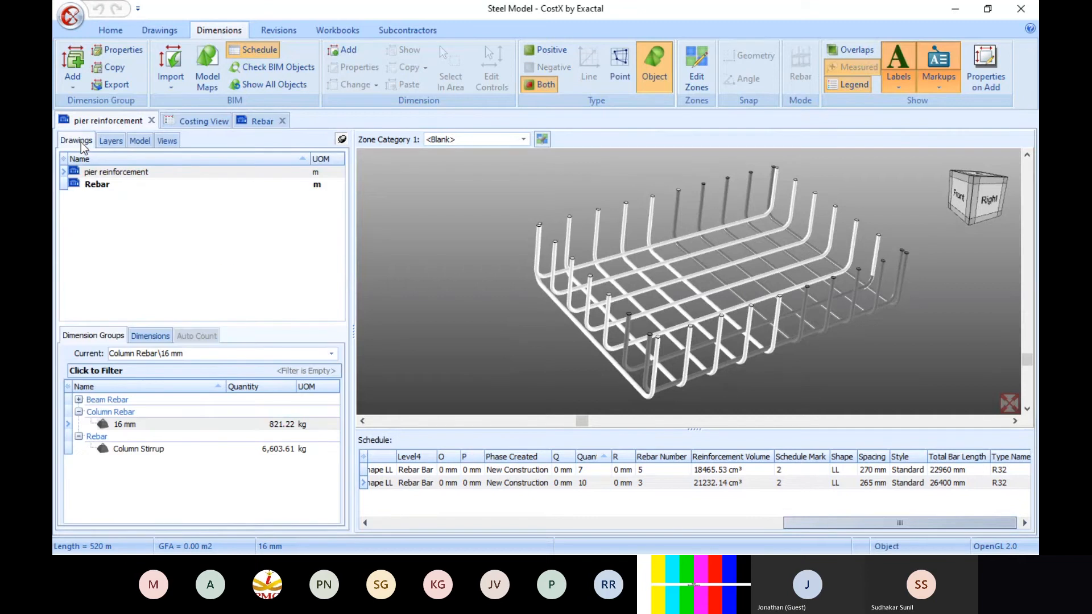
click(171, 71)
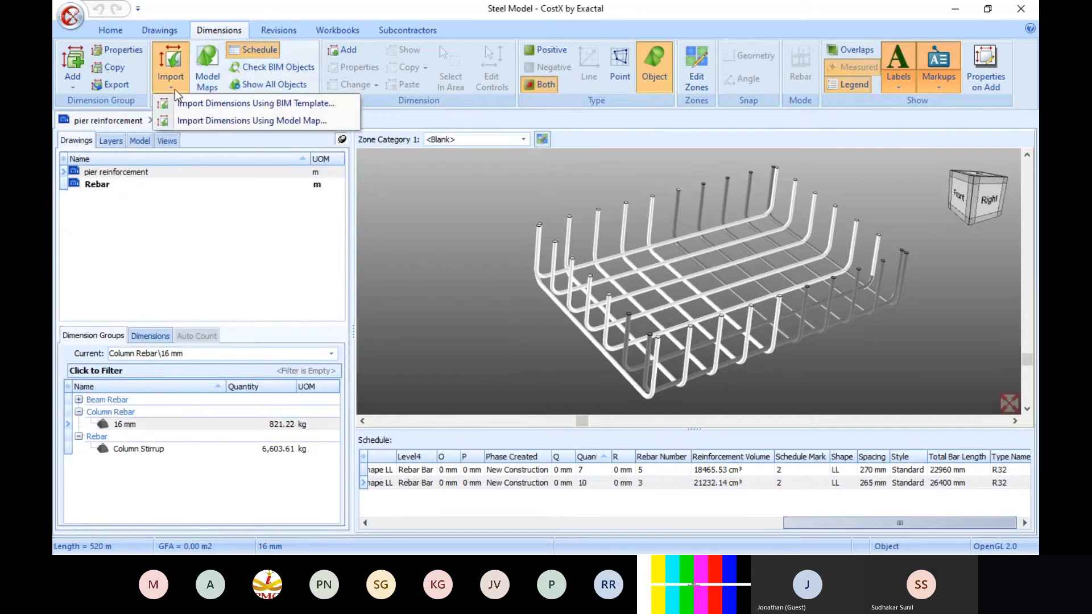
click(206, 121)
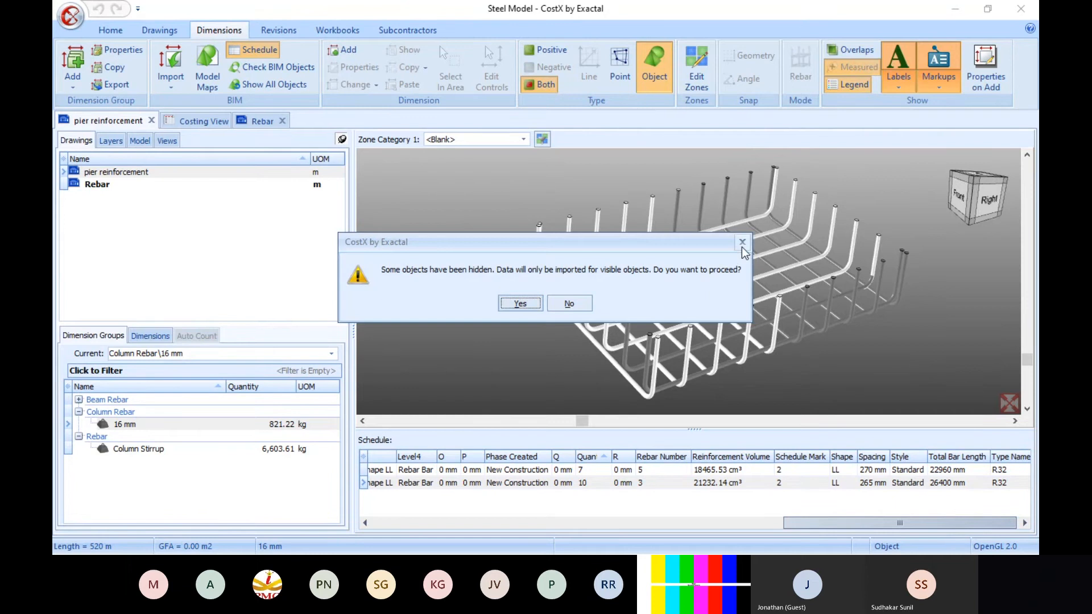
click(742, 246)
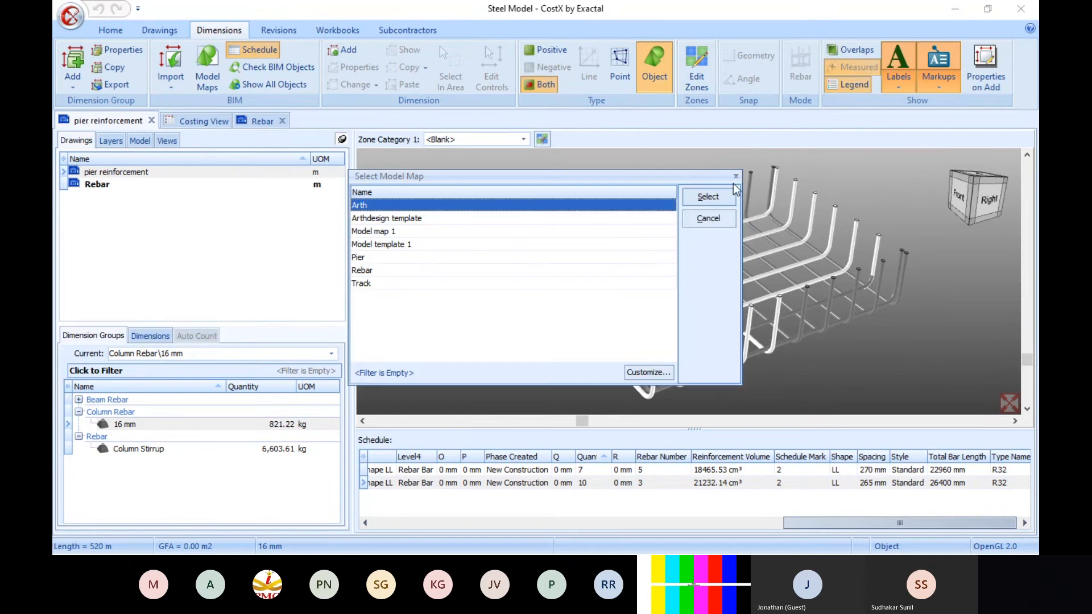
click(736, 176)
Show all hidden objects in the pier reinforcement drawing and check the complete pier and footing.
click(252, 83)
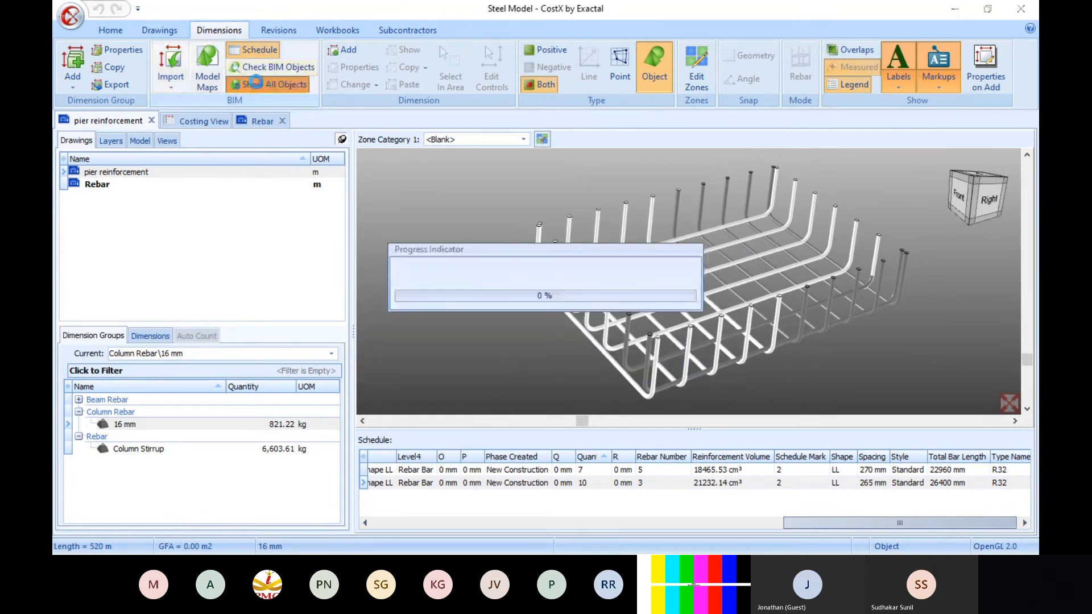
scroll(588, 271, down, 3)
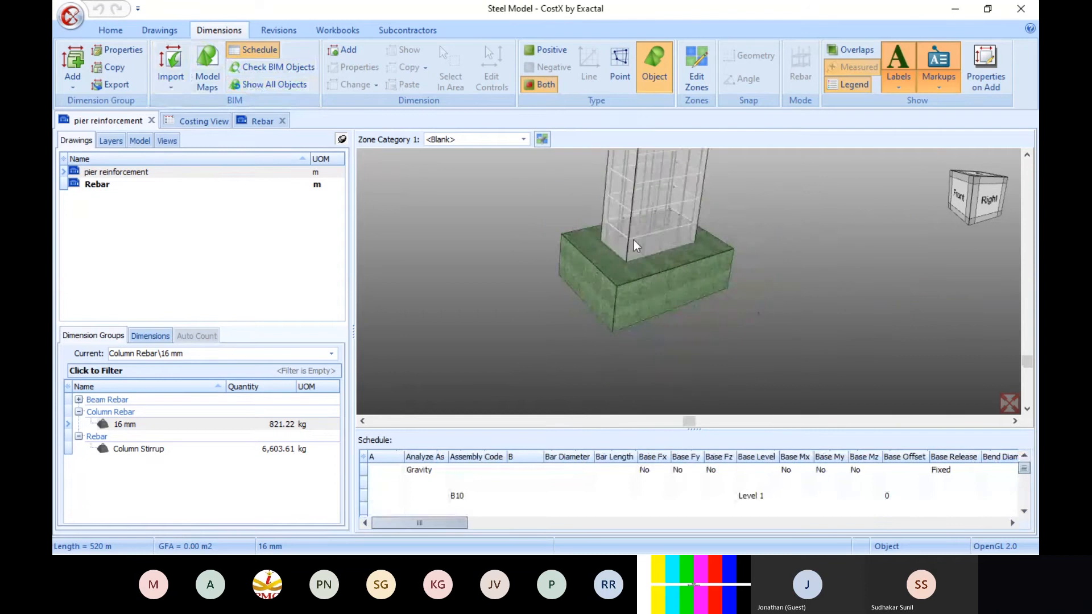
scroll(635, 243, up, 3)
scroll(653, 214, down, 3)
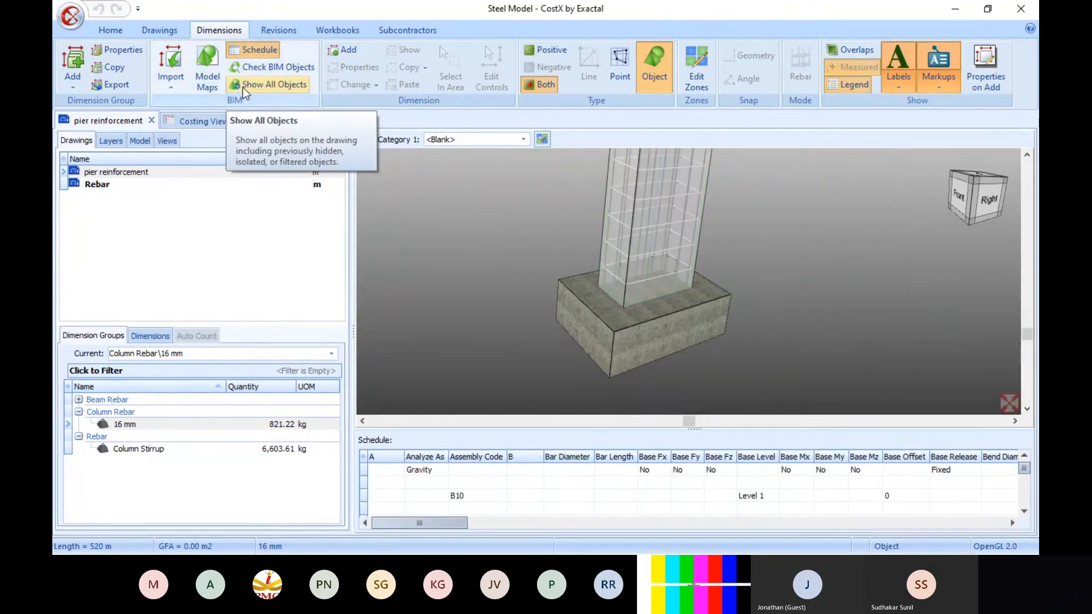
Import dimensions into the pier reinforcement drawing using the model map Model template 1, acknowledging the default unit warning.
click(207, 67)
click(185, 121)
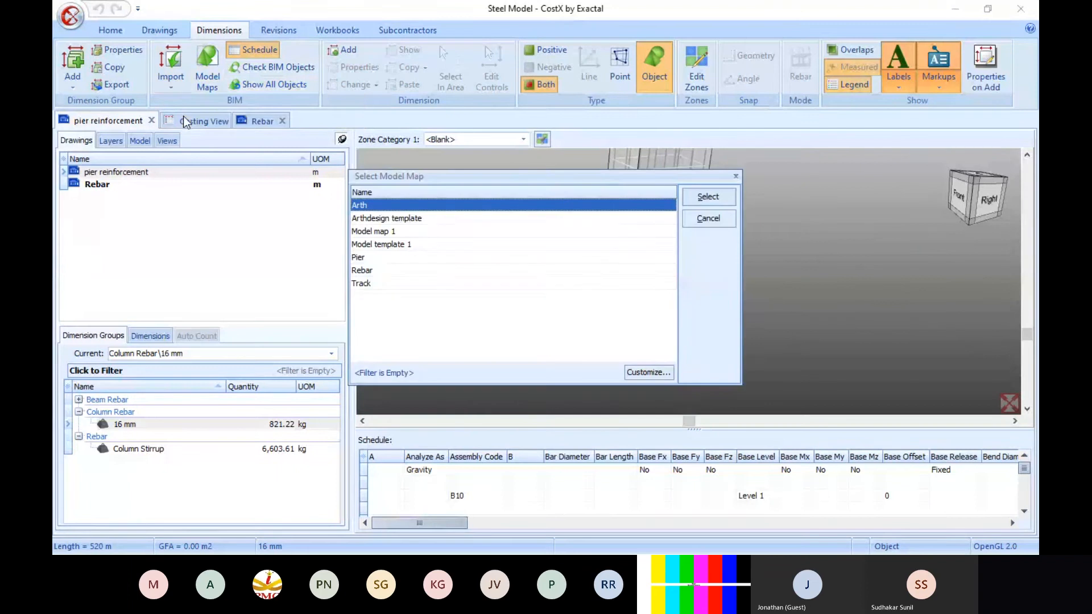
click(433, 245)
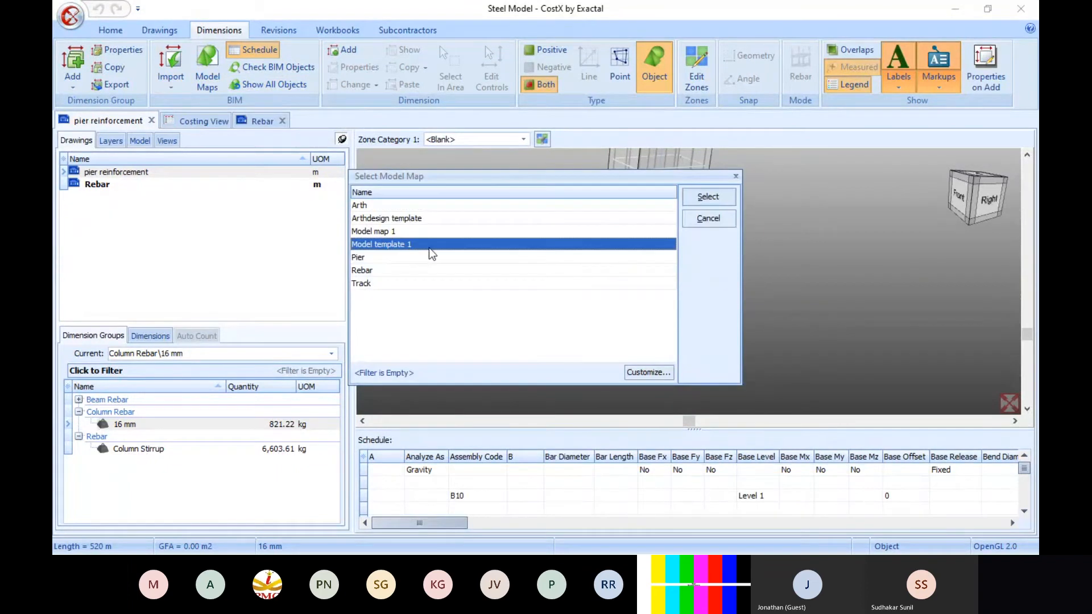
click(707, 199)
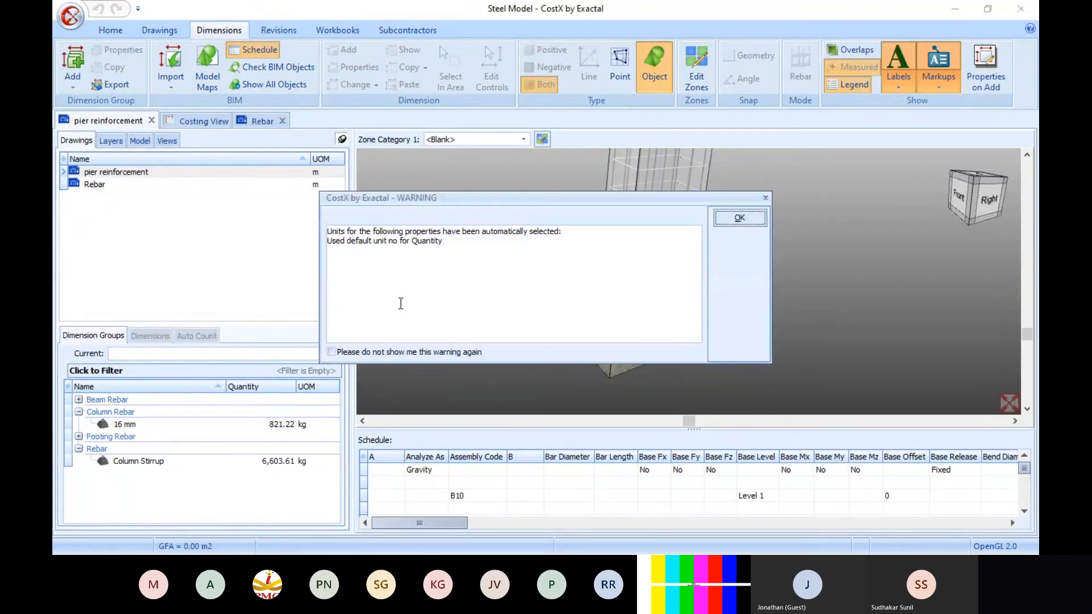
click(751, 218)
Expand the Footing Rebar folder and isolate its 32 mm dimension group in the model view.
click(79, 436)
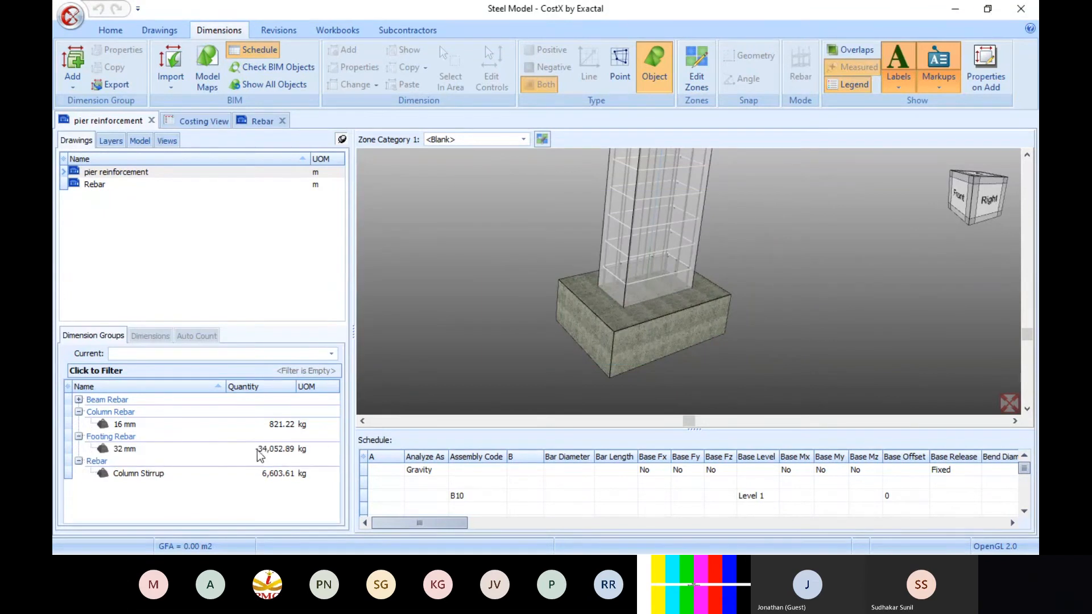
click(307, 448)
scroll(653, 303, down, 5)
scroll(653, 303, up, 5)
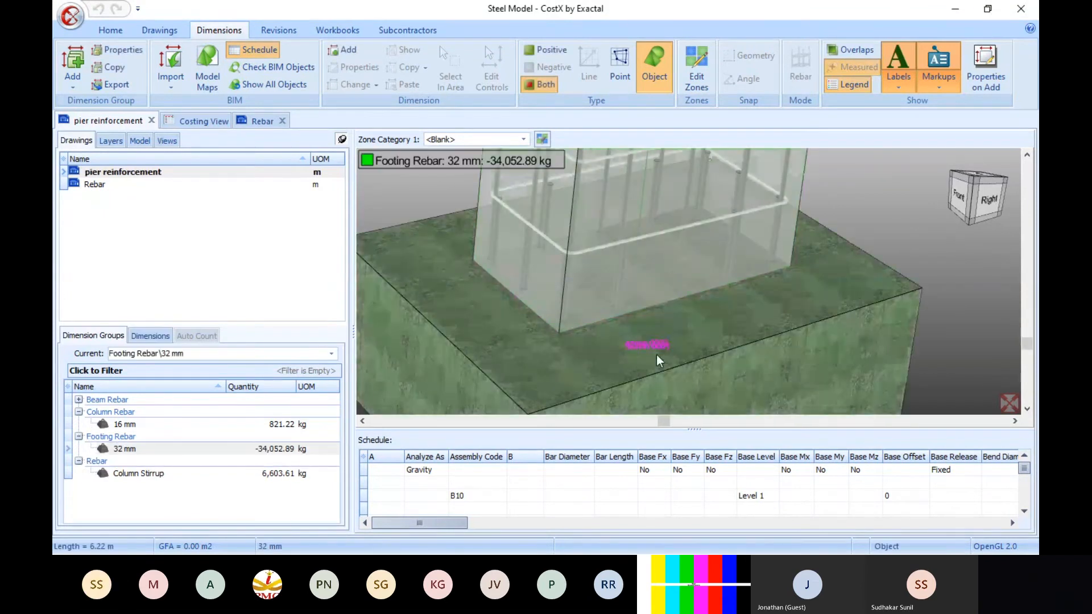
click(268, 449)
right_click(262, 451)
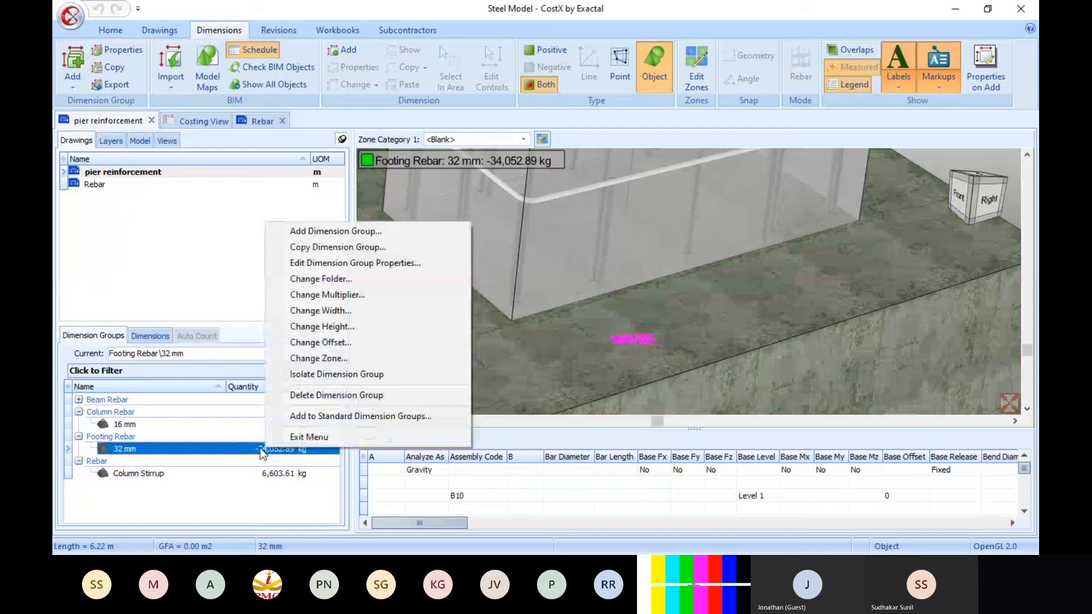
click(337, 374)
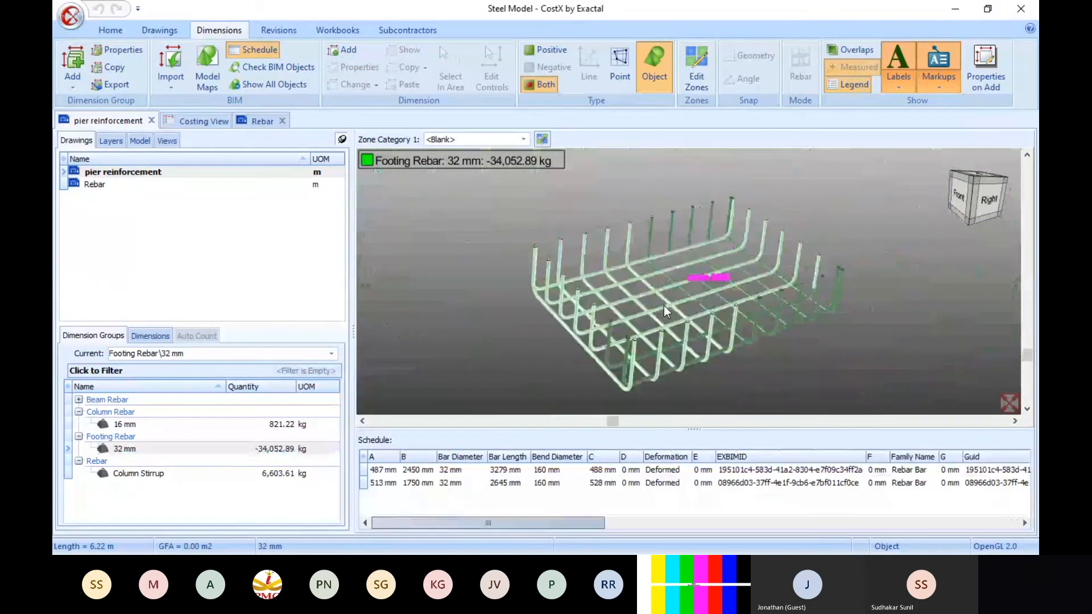
Inspect the count, length and weight of both isolated footing bar sets, narrowing the dimension groups pane for a wider model view.
scroll(664, 306, up, 5)
click(704, 296)
scroll(704, 296, down, 5)
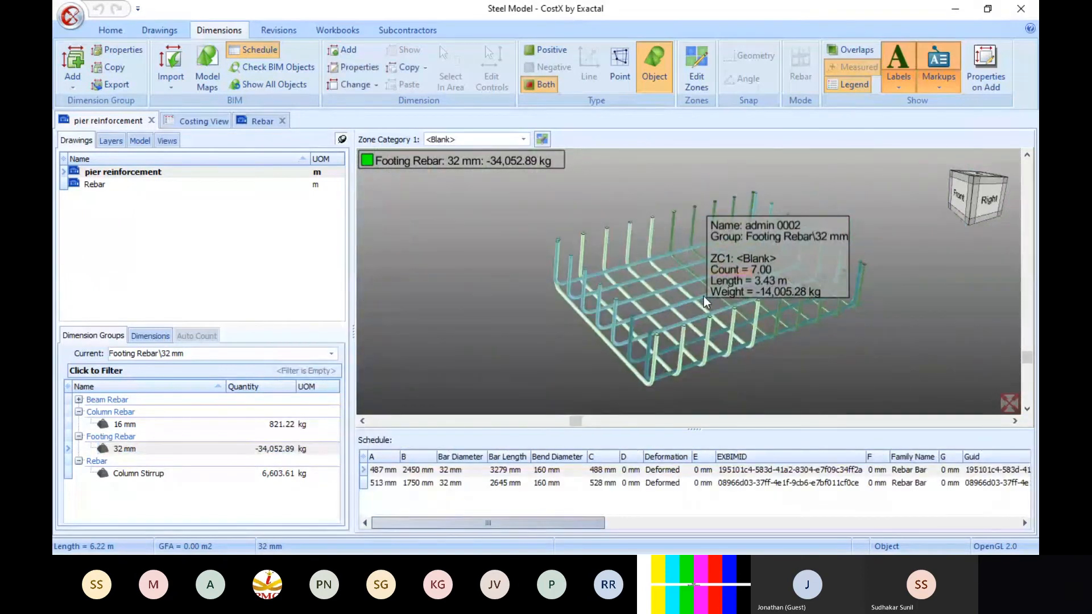
drag(354, 313, 308, 314)
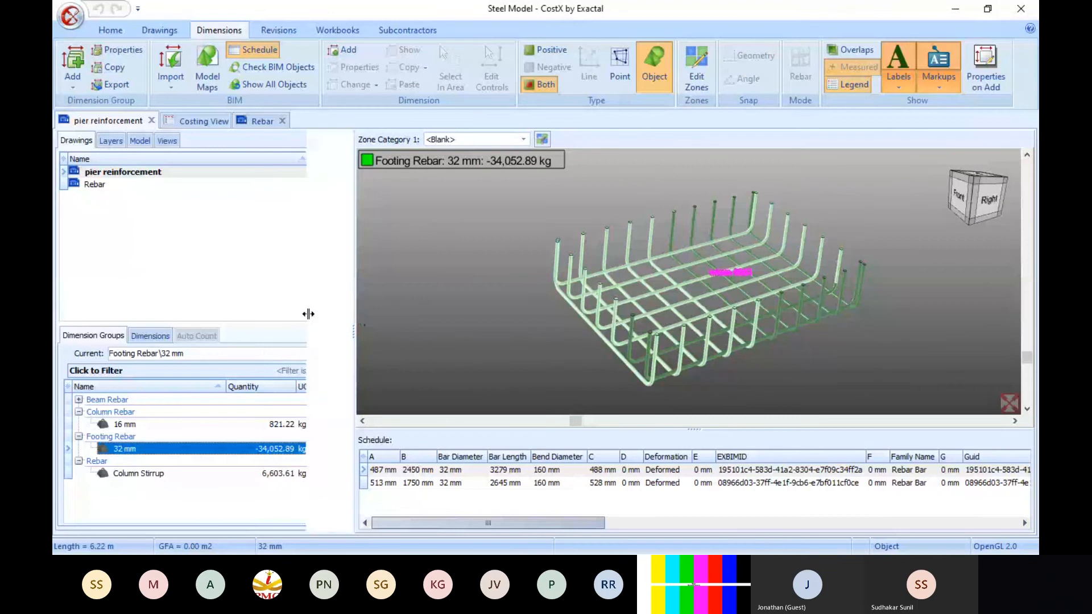
scroll(724, 326, up, 5)
scroll(725, 326, down, 6)
scroll(719, 312, up, 2)
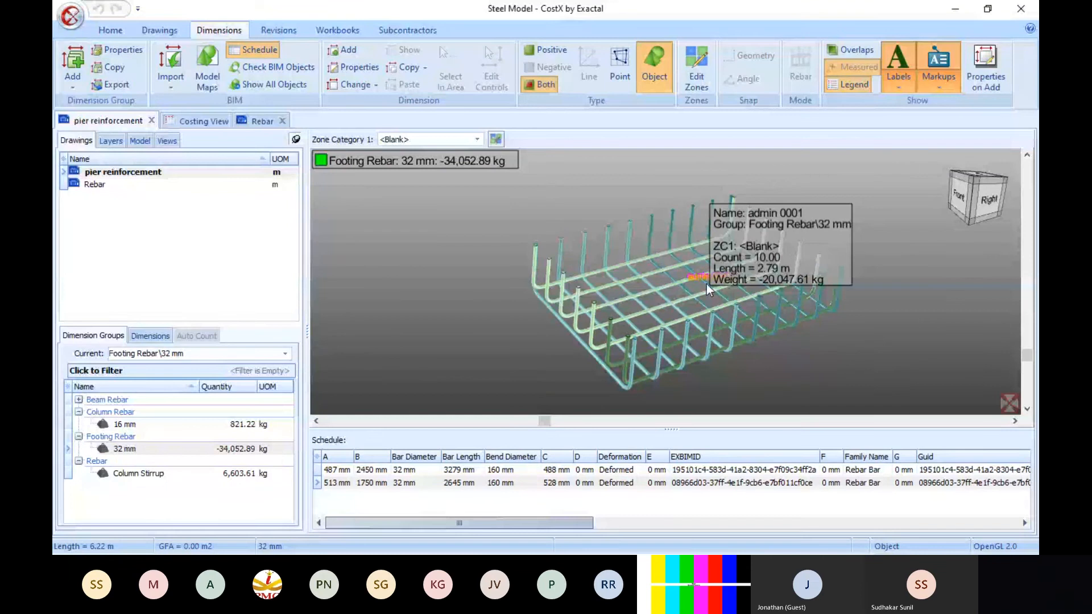
click(909, 260)
Switch to the CostX - Rebar from BIM model presentation in PowerPoint, start the slide show at slide 20 and advance two slides.
click(959, 12)
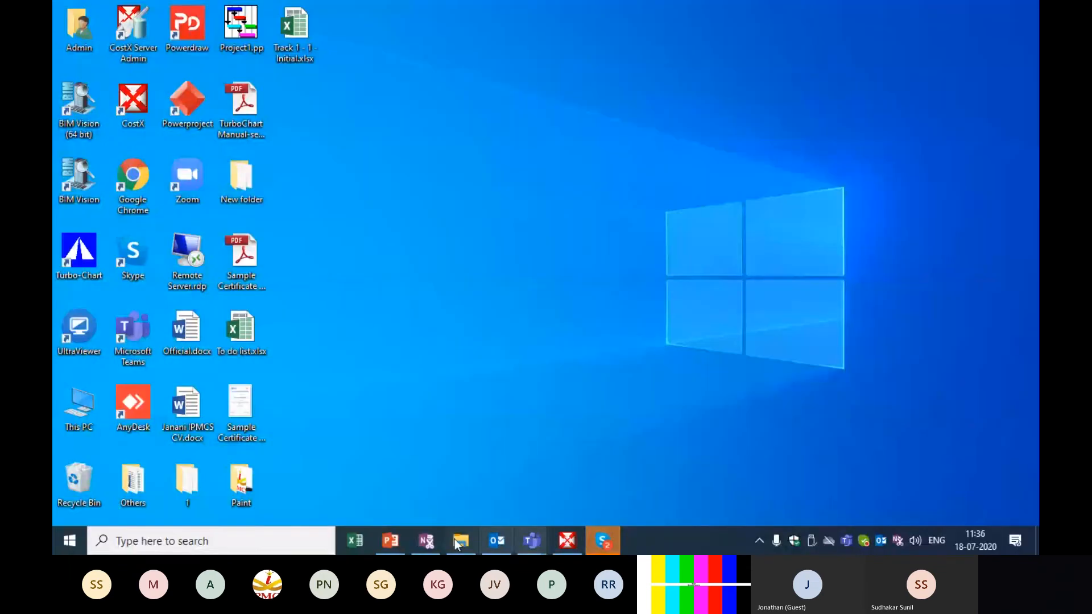
click(389, 540)
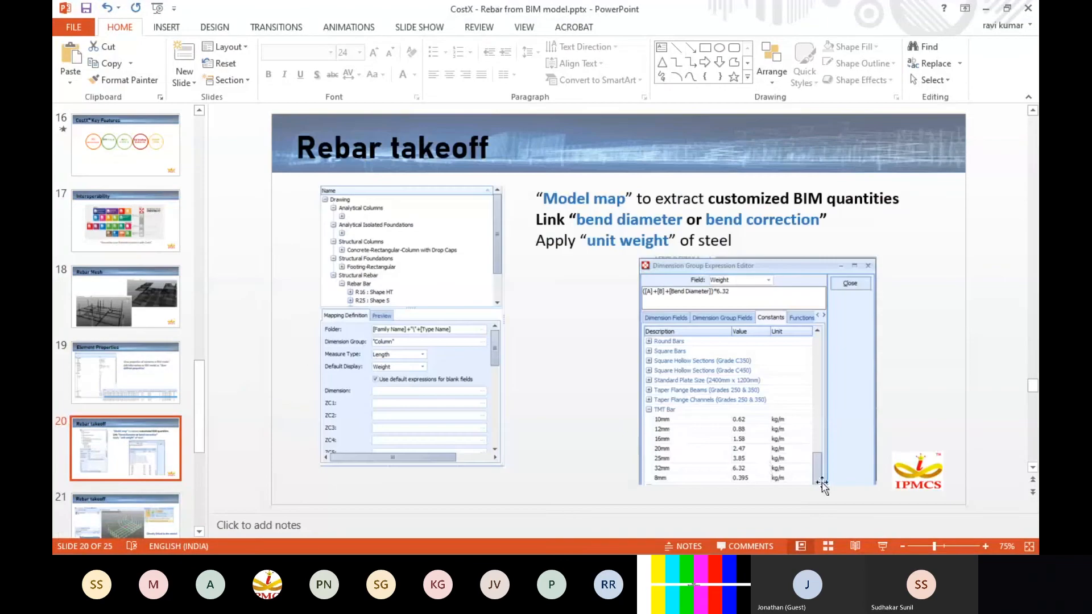
click(881, 545)
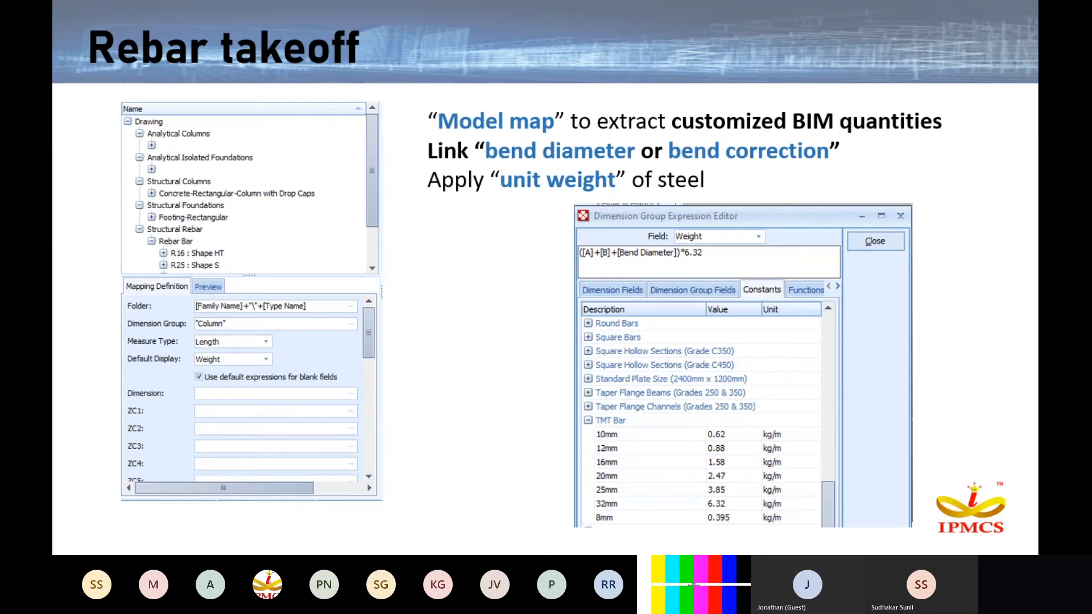
key(Right)
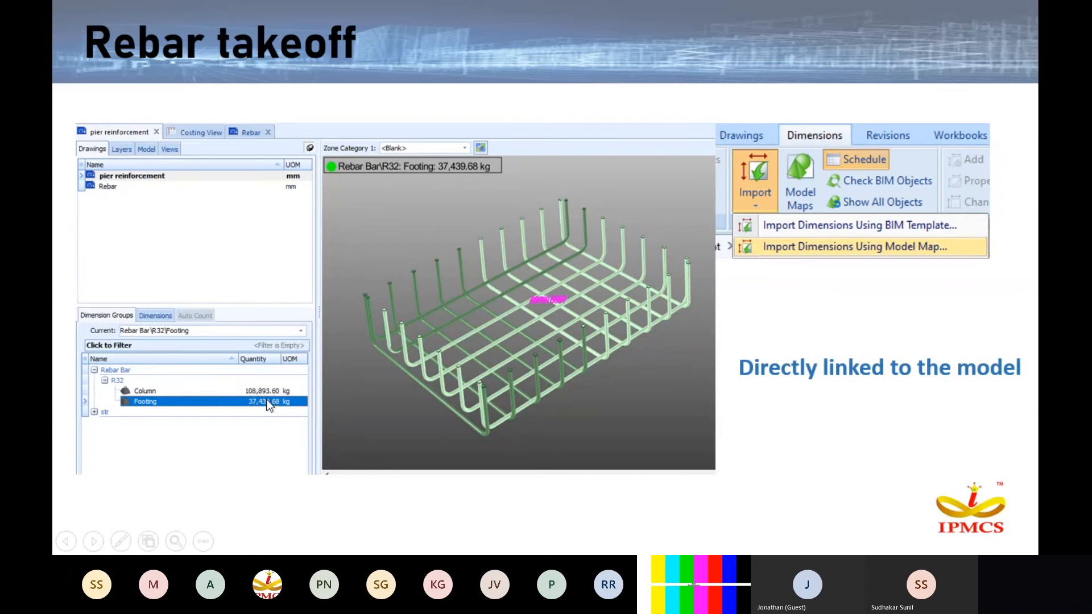
key(Right)
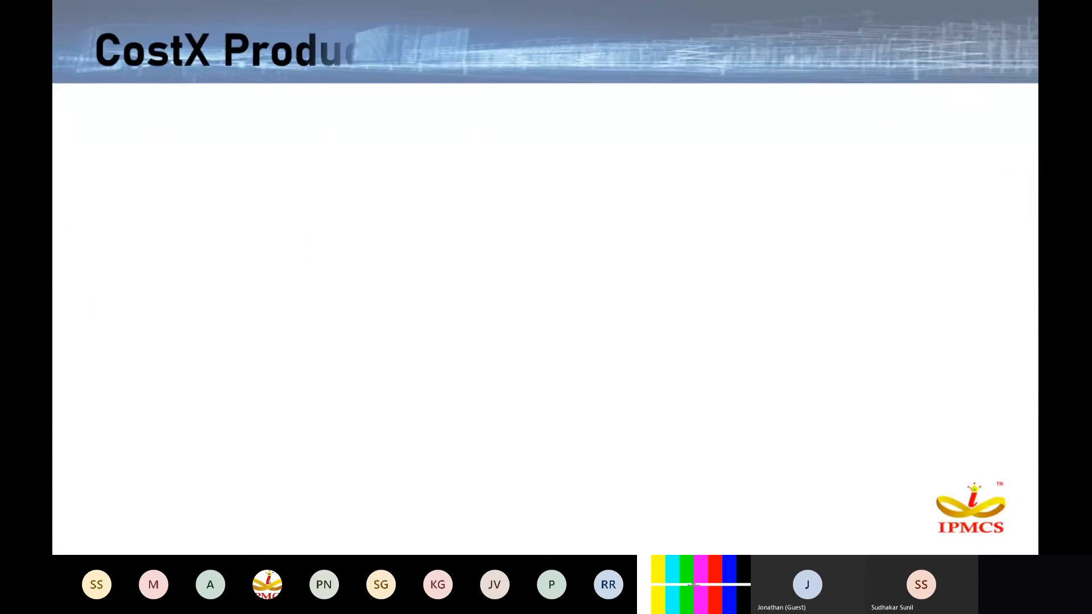